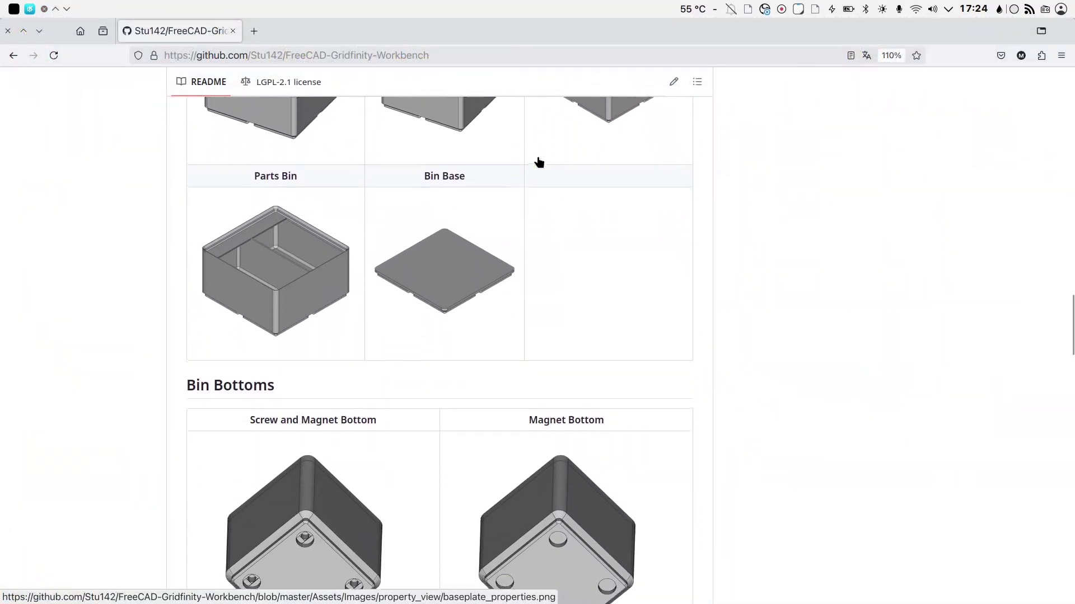
- Scroll through the Gridfinity Workbench README's bin and bin-bottom examples on GitHub
scroll(539, 162, up, 20)
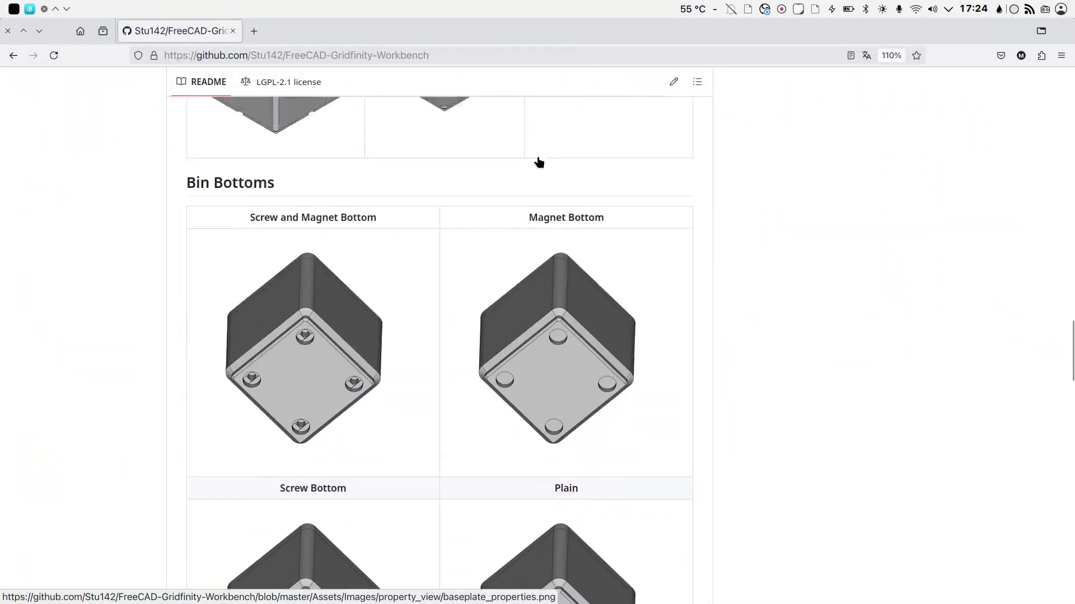
scroll(539, 162, up, 8)
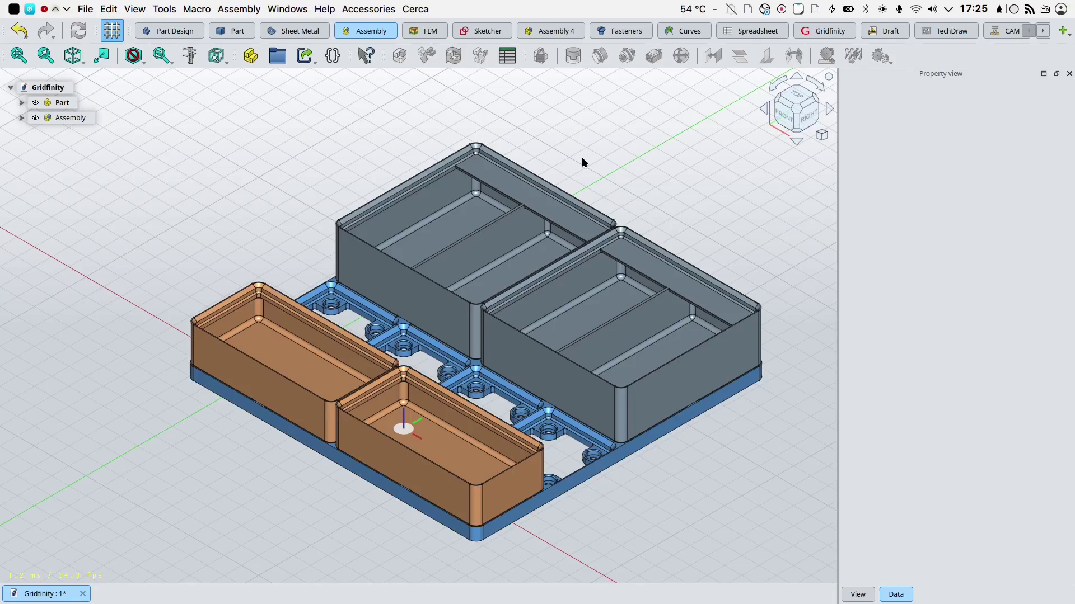
- Confirm FreeCAD version 1.1.0dev in About, then select grey bin PartsBin001 to show its properties
click(325, 10)
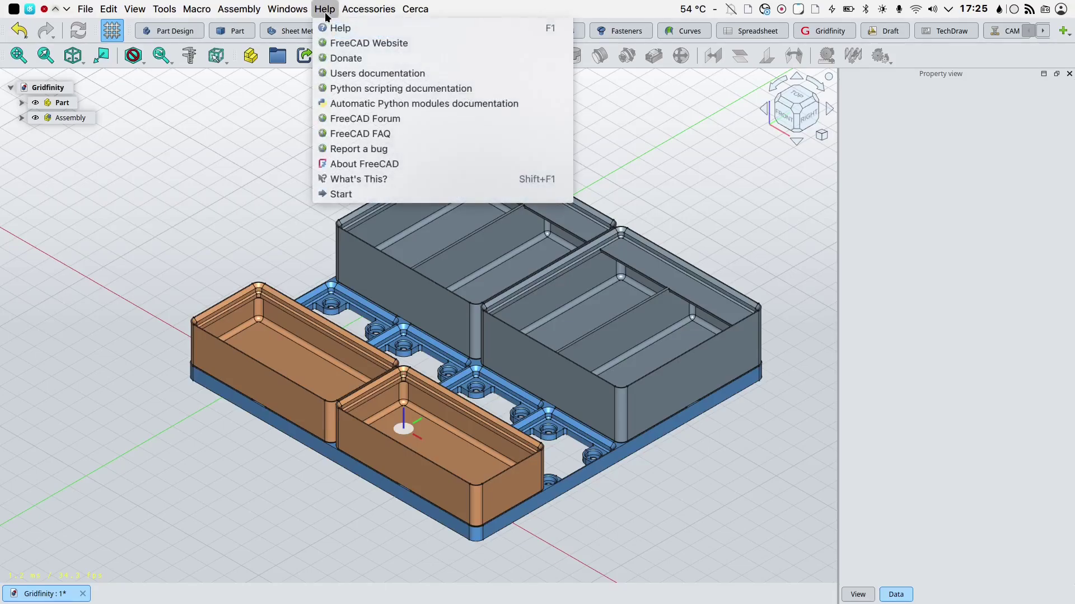
click(378, 163)
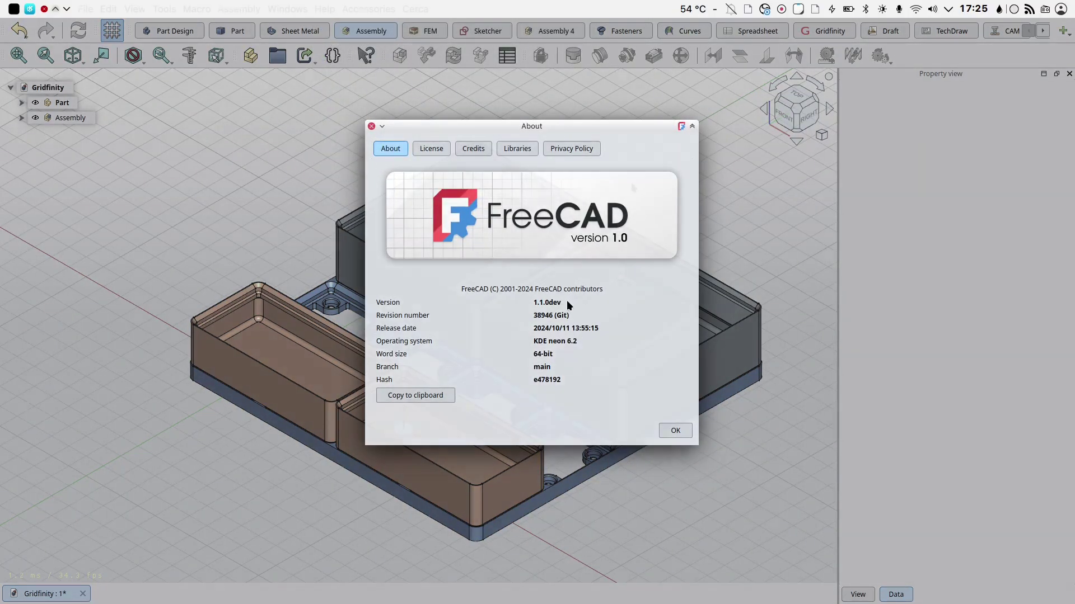
key(Escape)
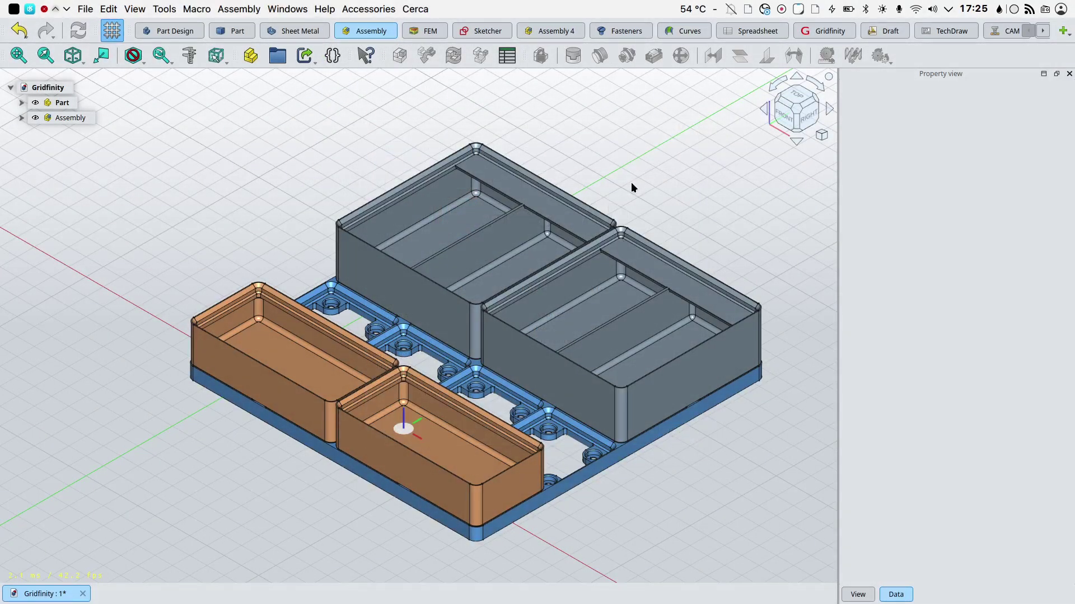
click(430, 182)
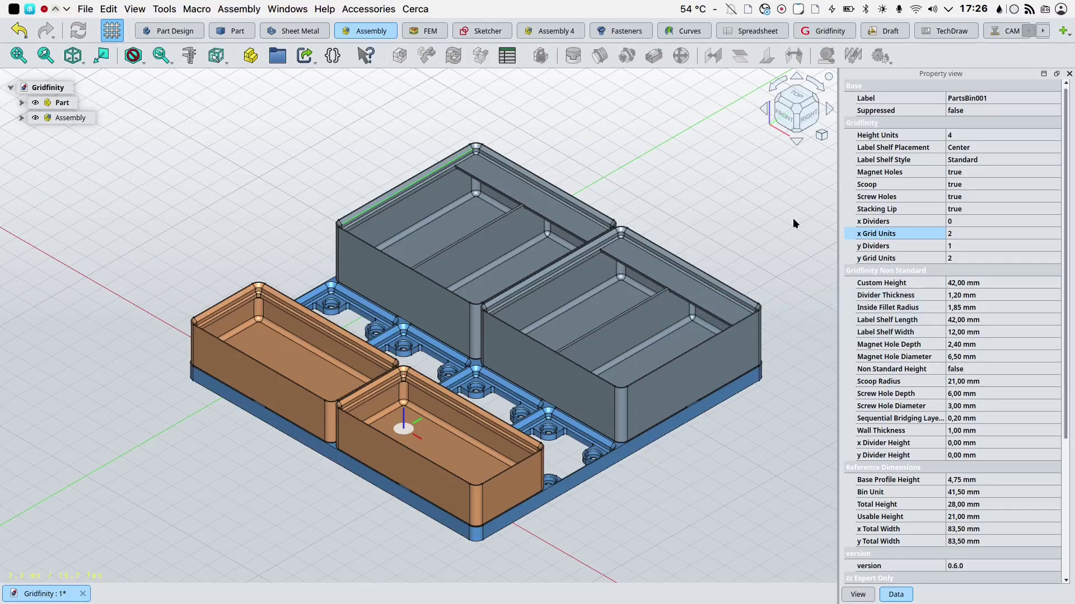
- Select the MagnetBaseplate and set its x Grid Units to 7, making it 294 mm by 168 mm
scroll(793, 223, up, 8)
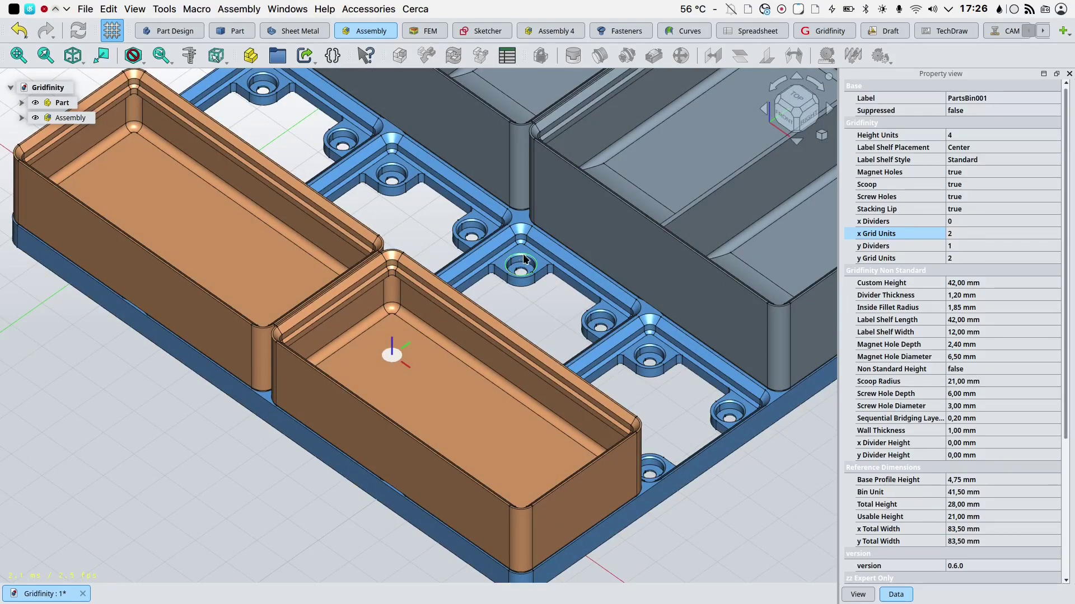
click(525, 259)
key(Home)
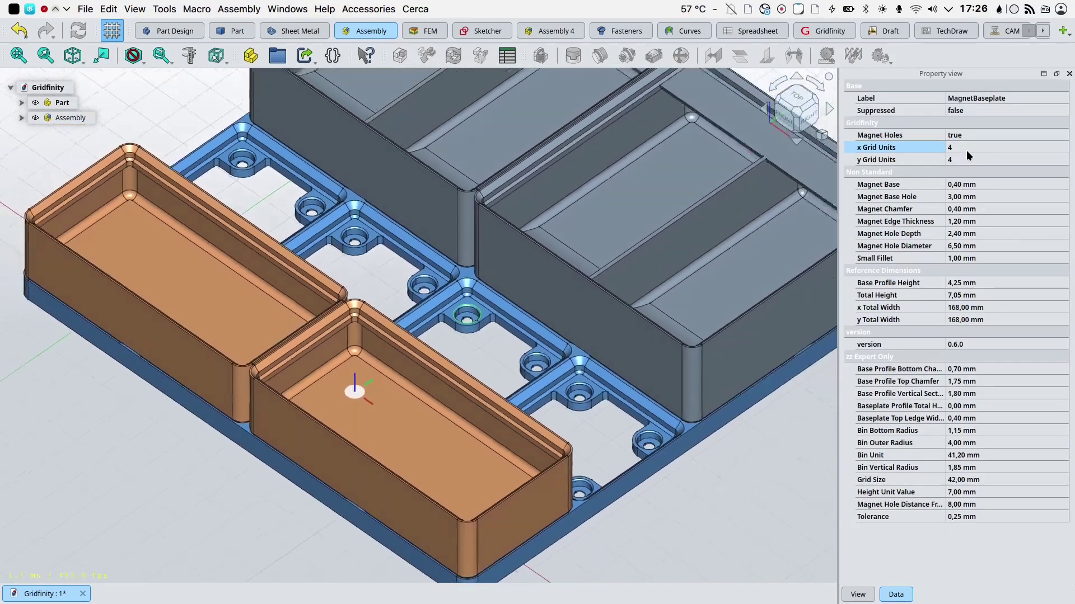
click(966, 149)
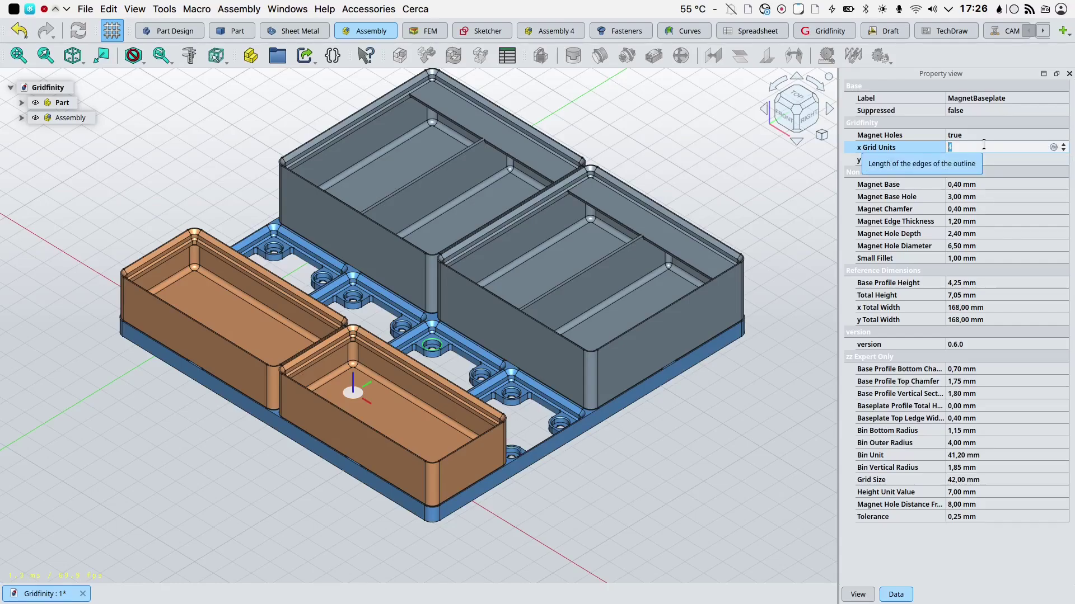
text(7)
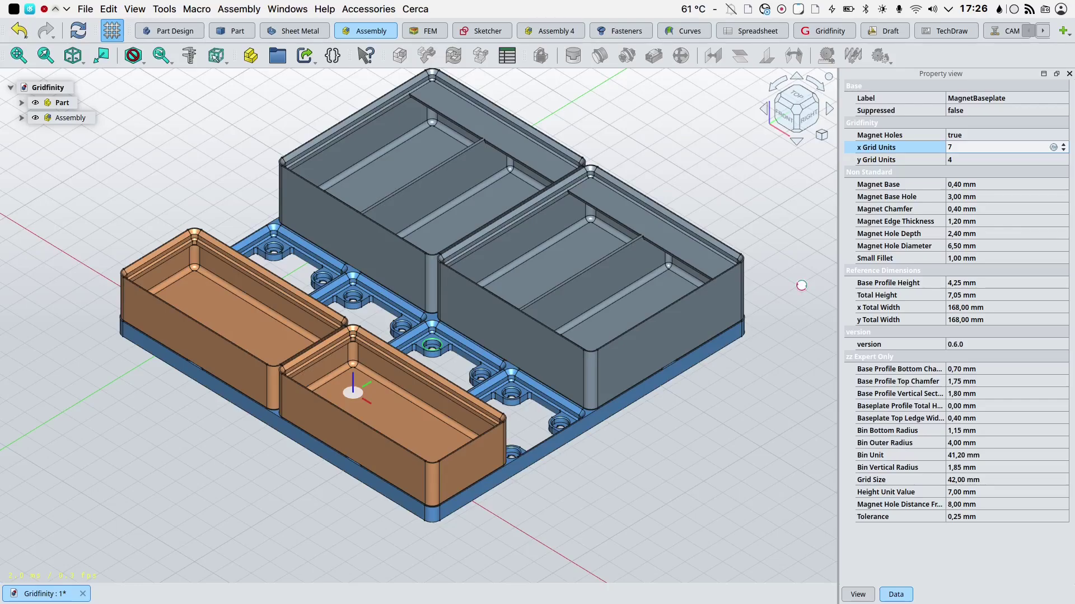
scroll(802, 286, down, 1)
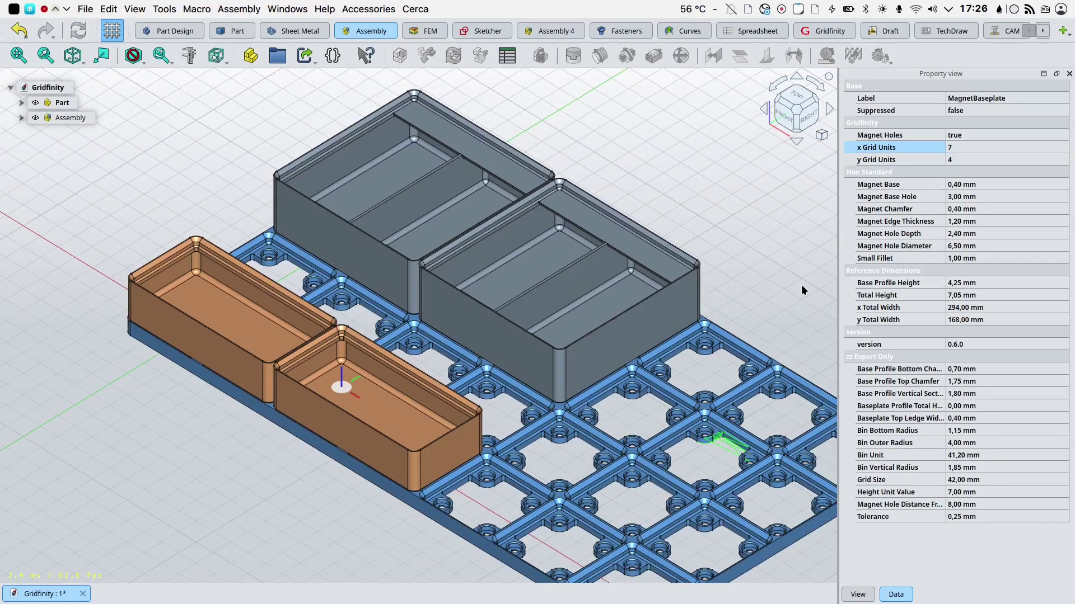
scroll(801, 284, down, 2)
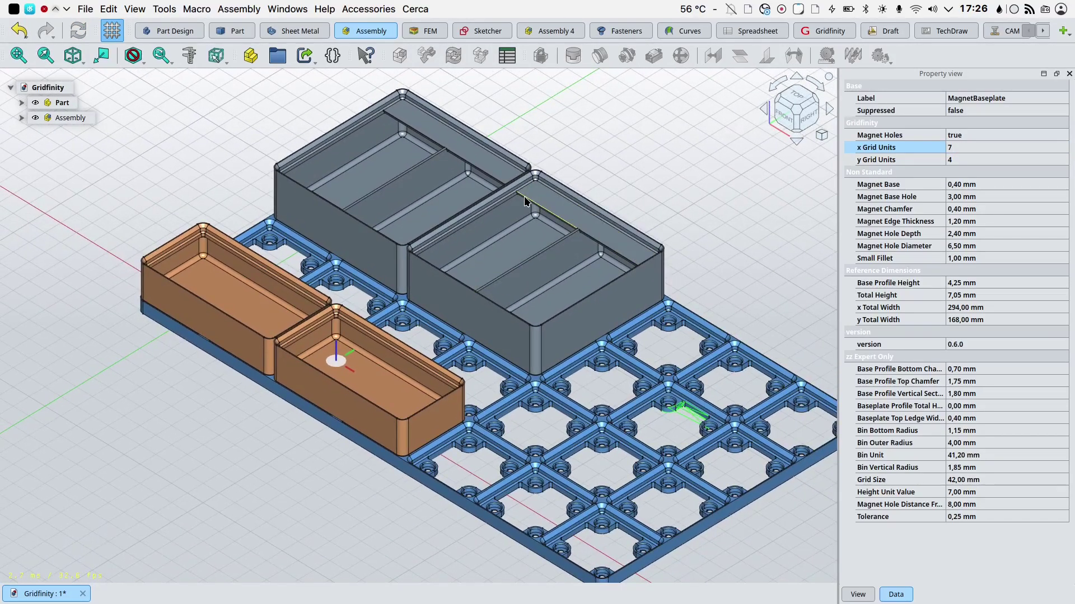
- Set the grey parts bin's x Grid Units to 3 and recompute, widening it to 125.5 mm
double_click(63, 115)
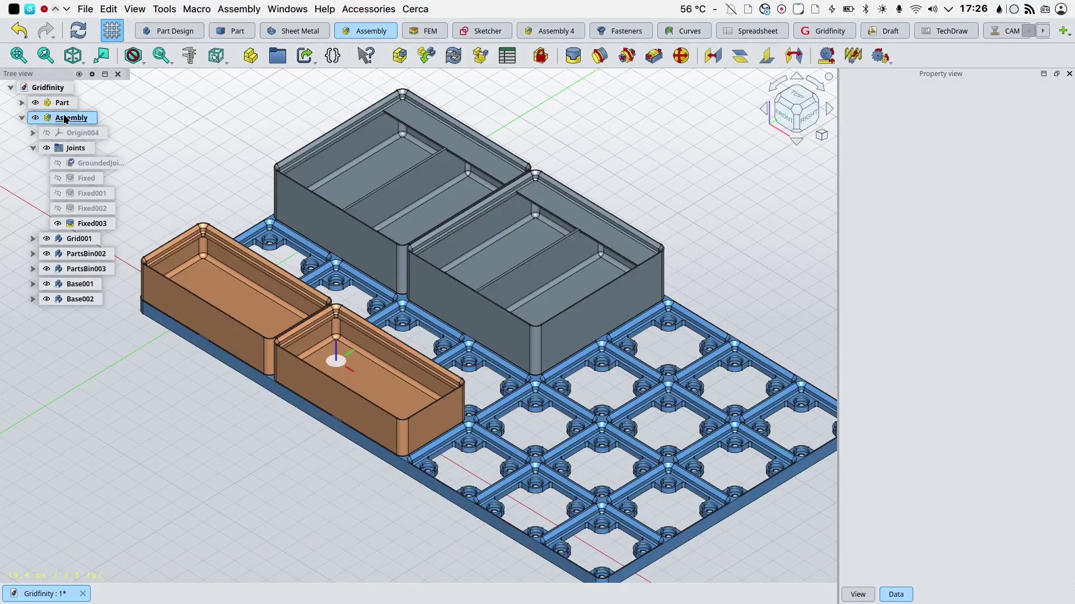
click(365, 135)
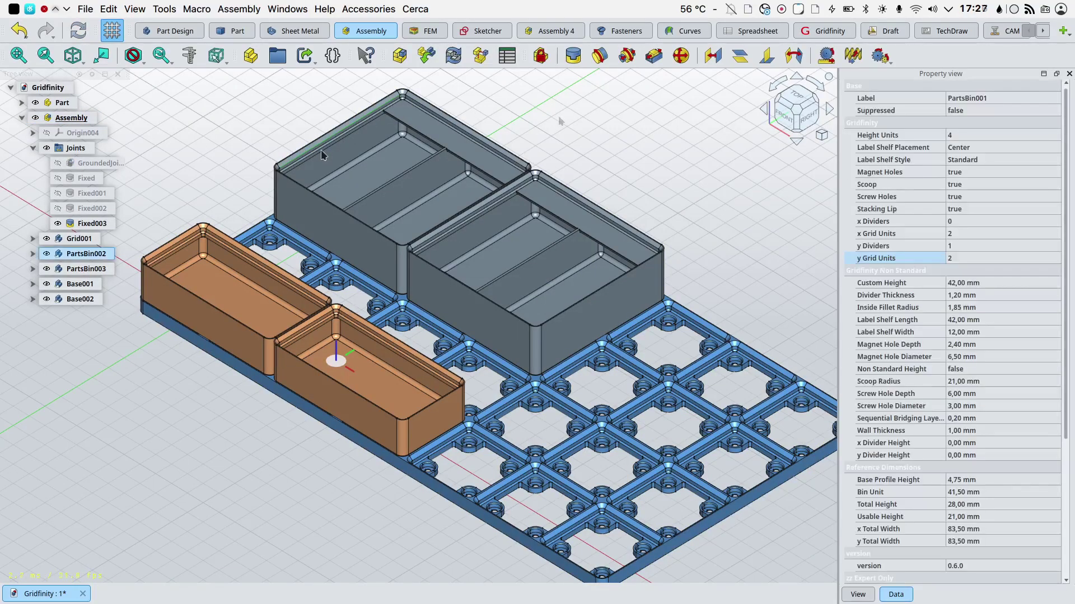
click(953, 234)
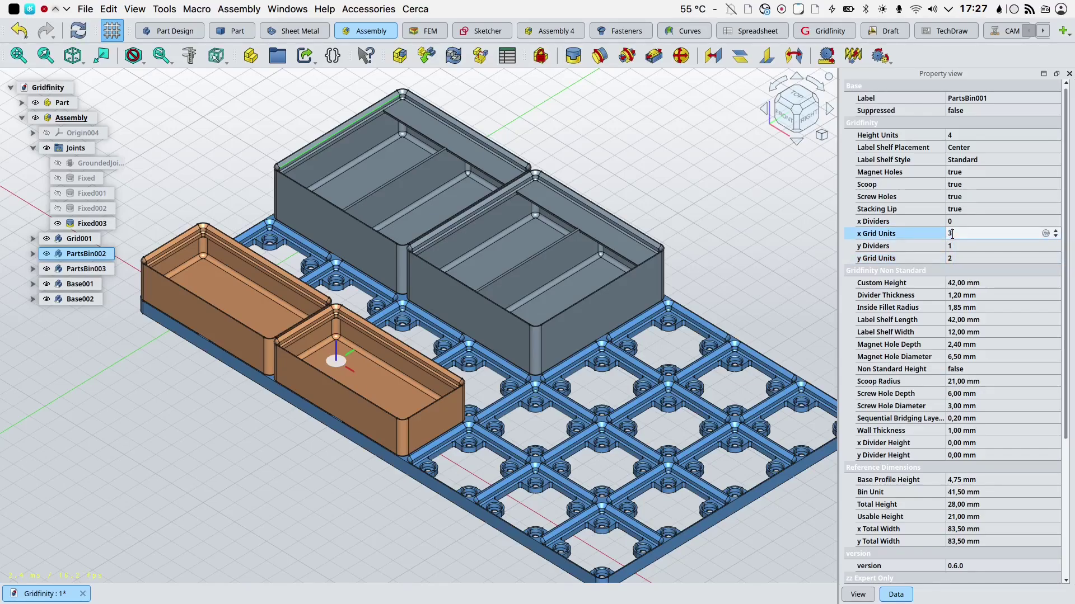
key(Return)
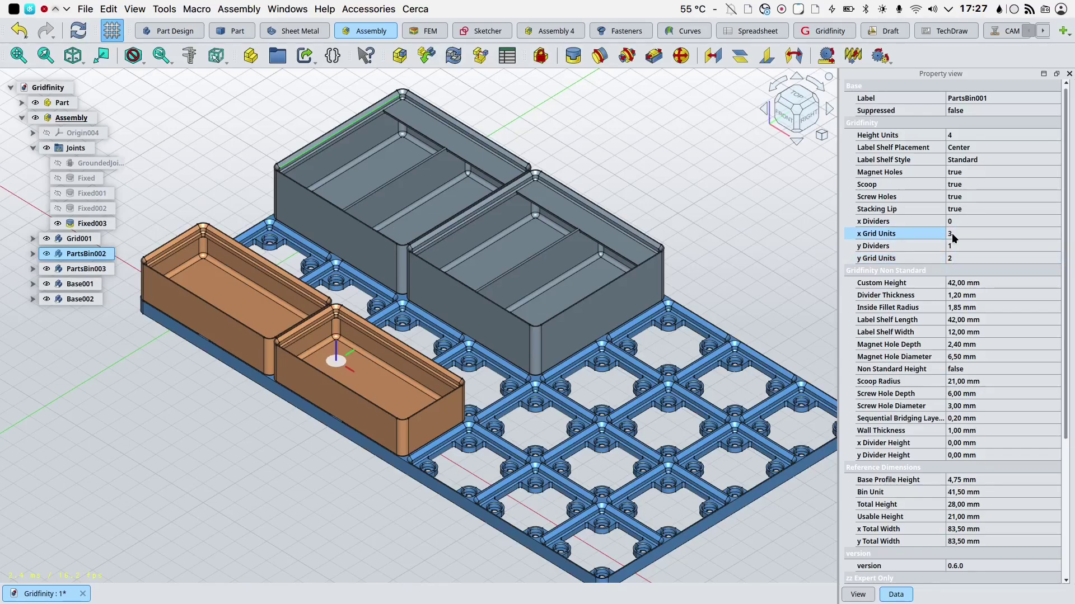
click(81, 35)
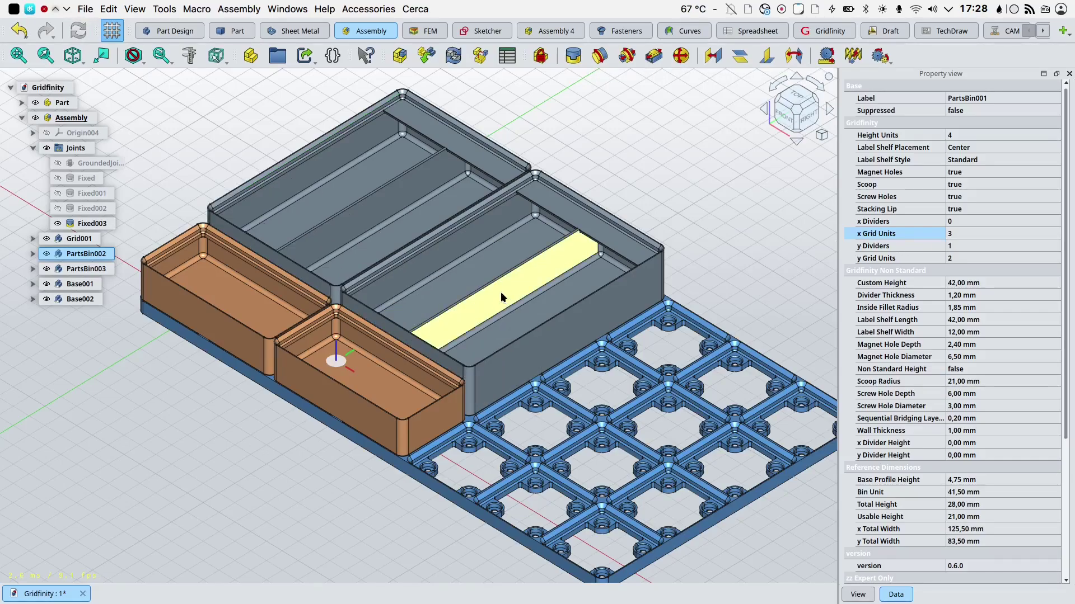
scroll(499, 291, down, 5)
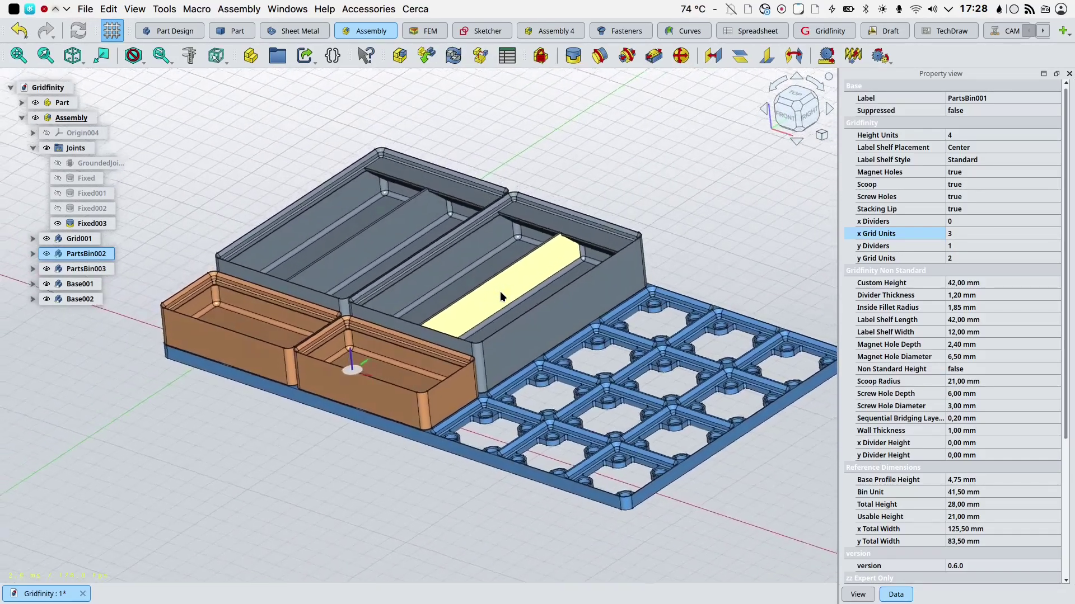
scroll(500, 291, up, 5)
key(0)
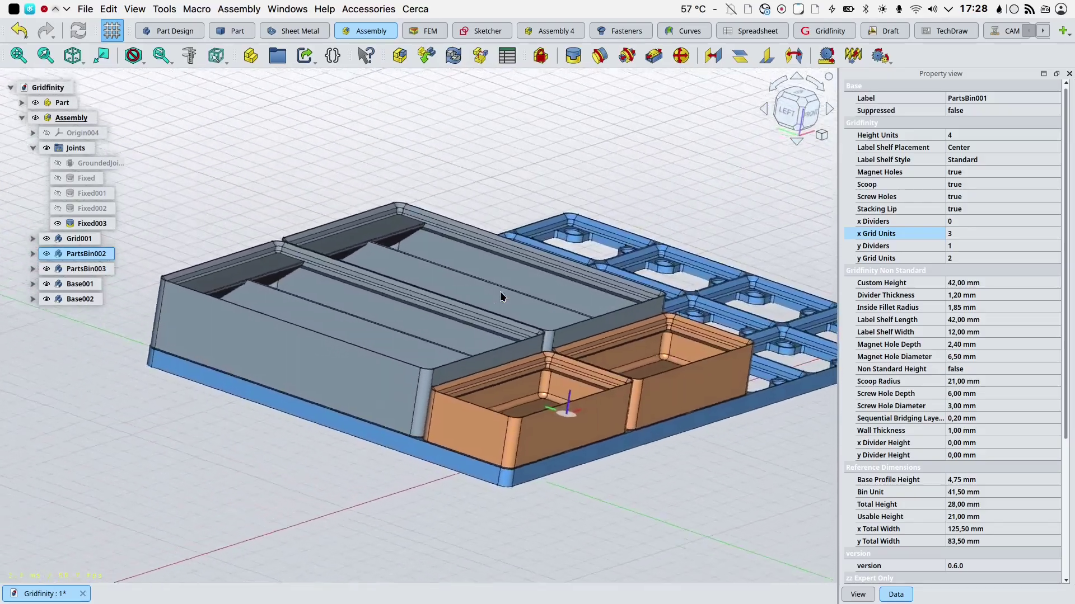
scroll(500, 293, up, 4)
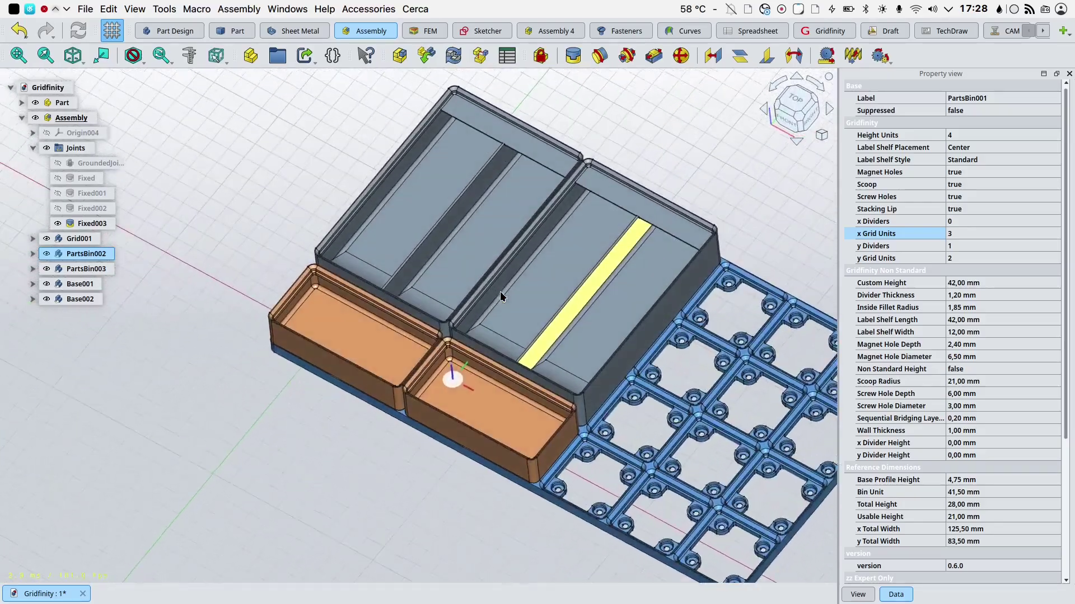
key(0)
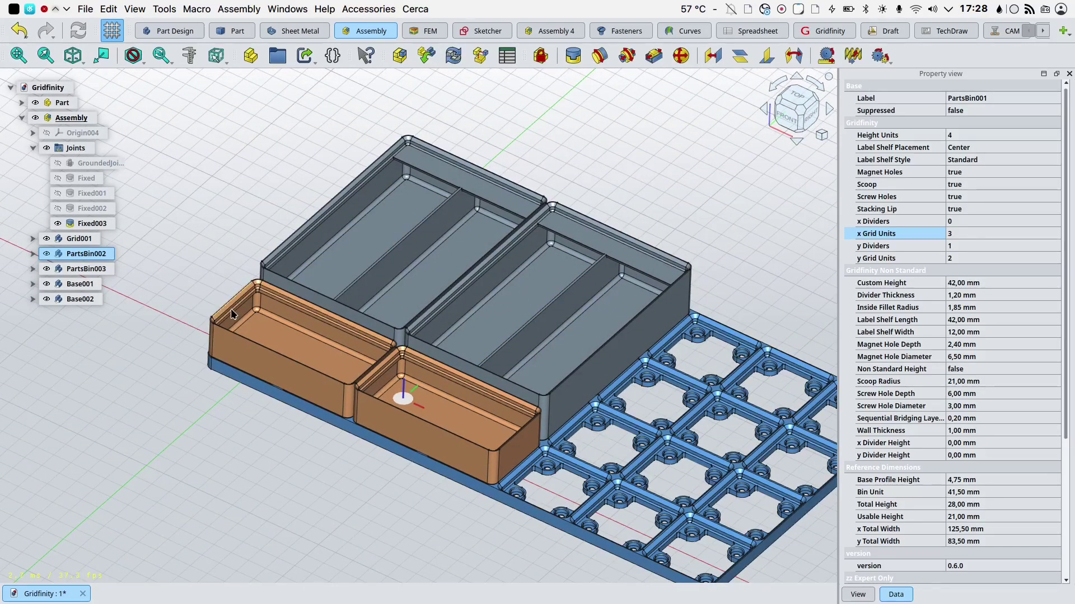
click(231, 309)
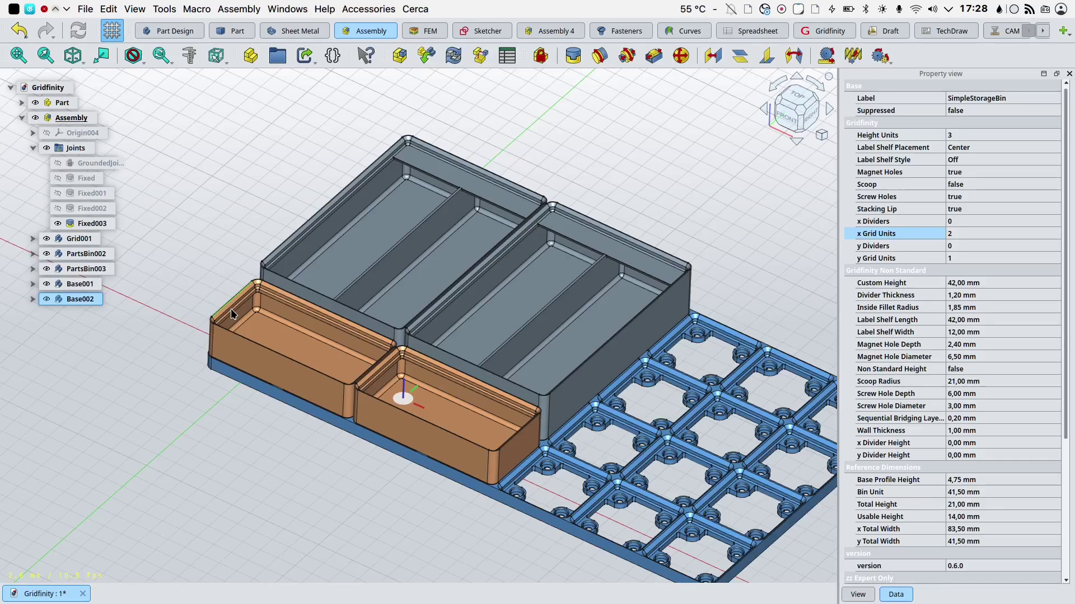
click(516, 421)
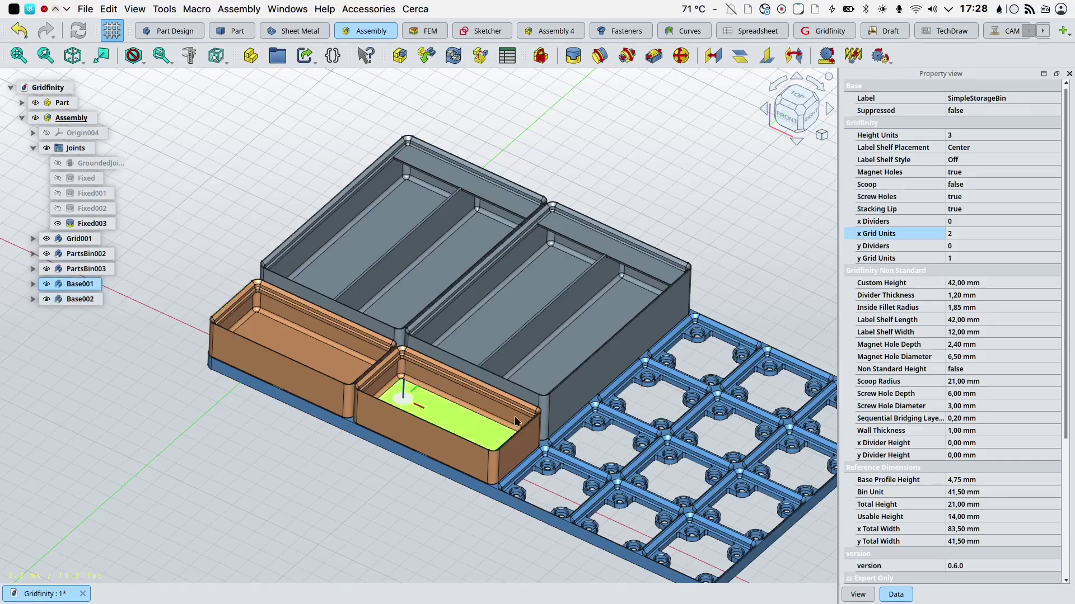
click(950, 234)
key(Return)
scroll(293, 365, up, 10)
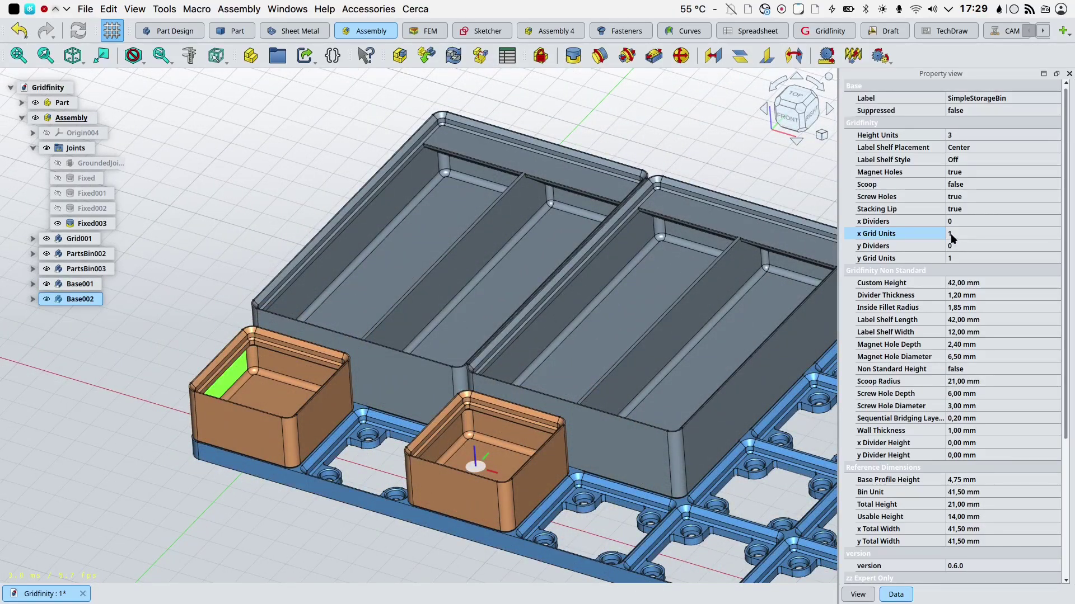
click(950, 234)
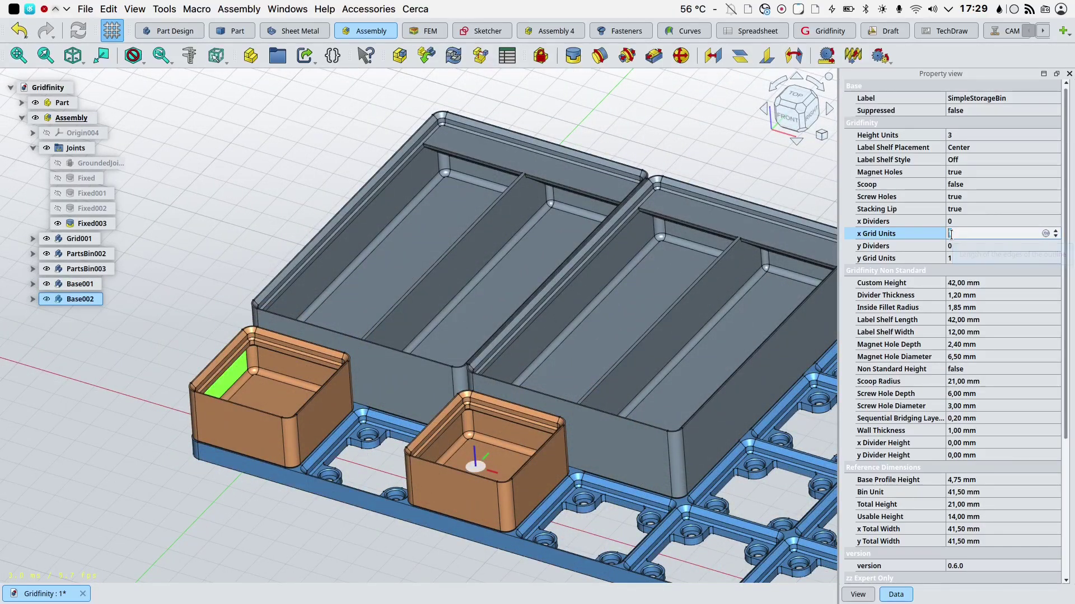
scroll(950, 234, up, 1)
key(Return)
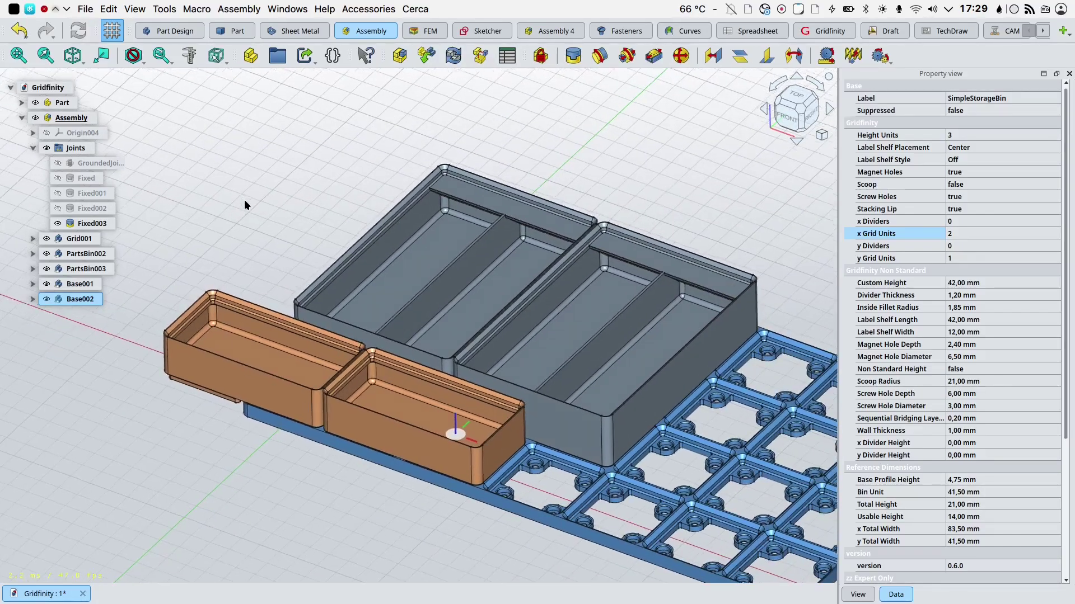
click(420, 448)
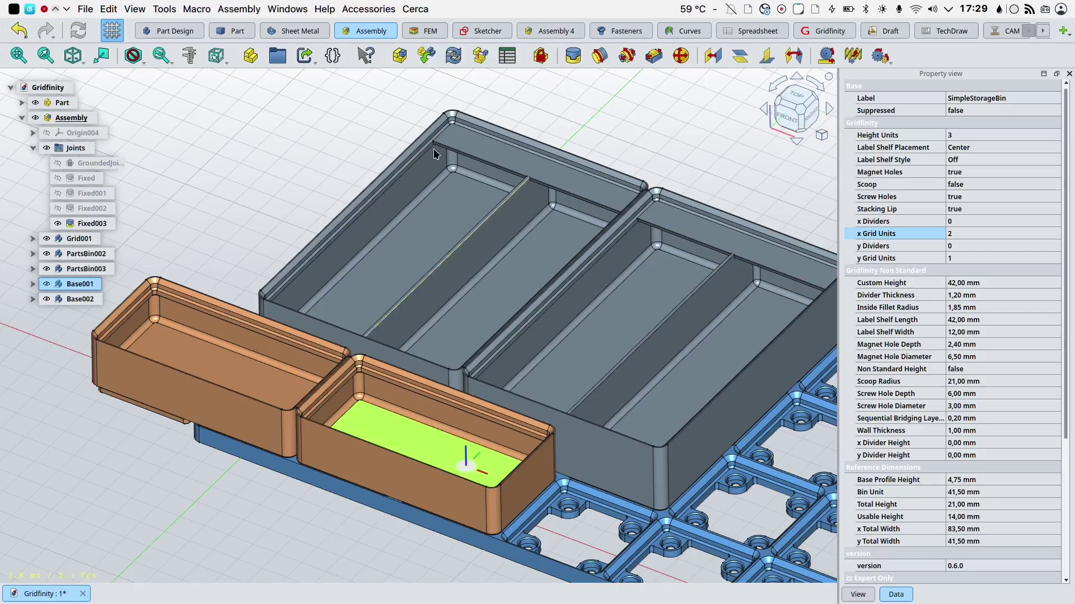
- Re-attach joint Fixed003, replacing reference Base001.Edge36 with the bin's magnet hole edge
double_click(93, 225)
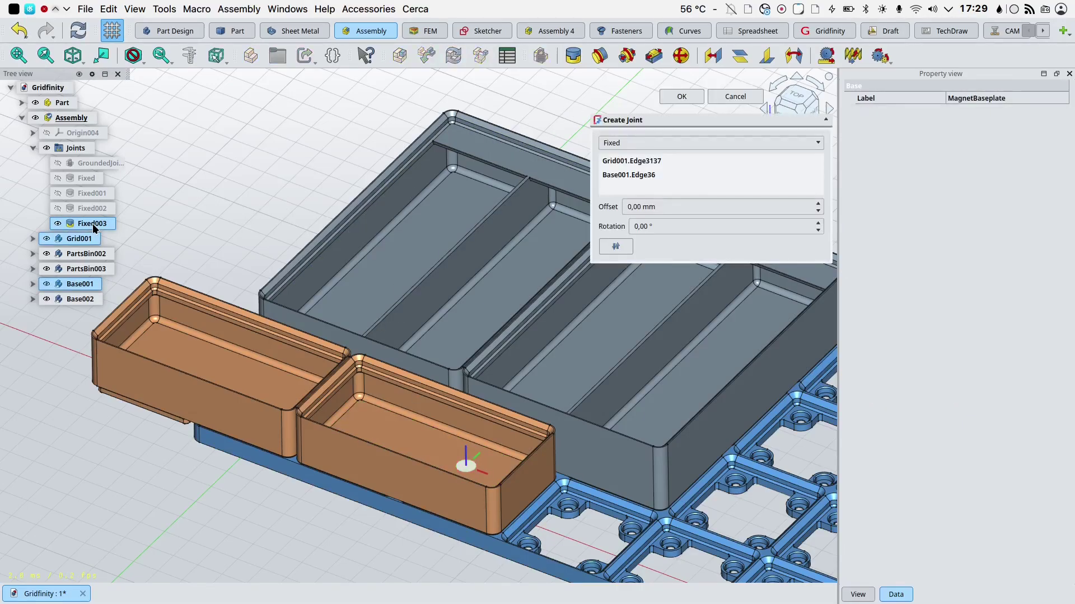
click(626, 177)
key(Delete)
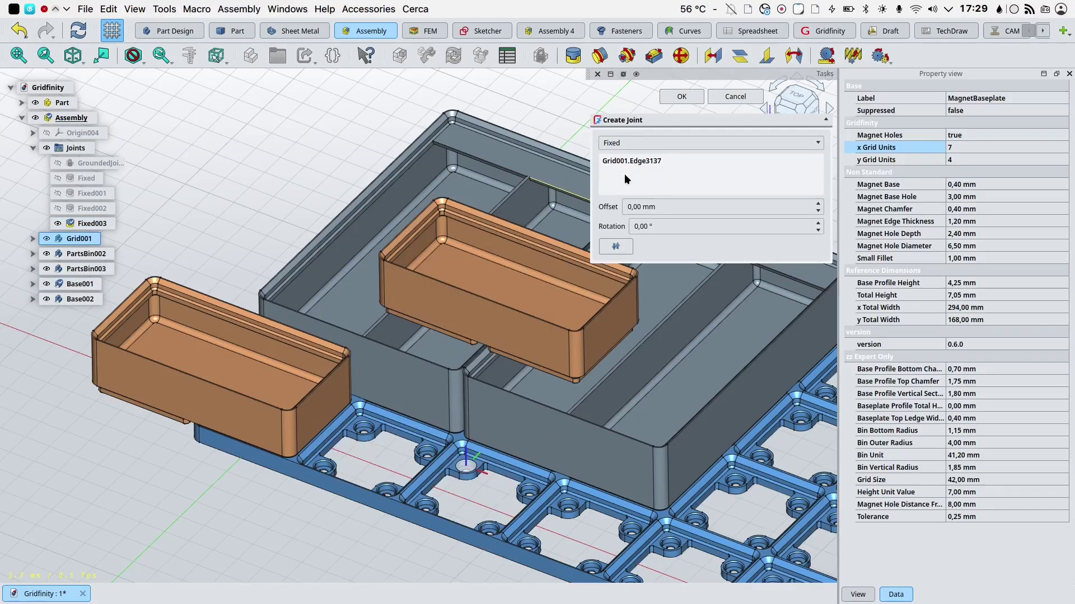
key(1)
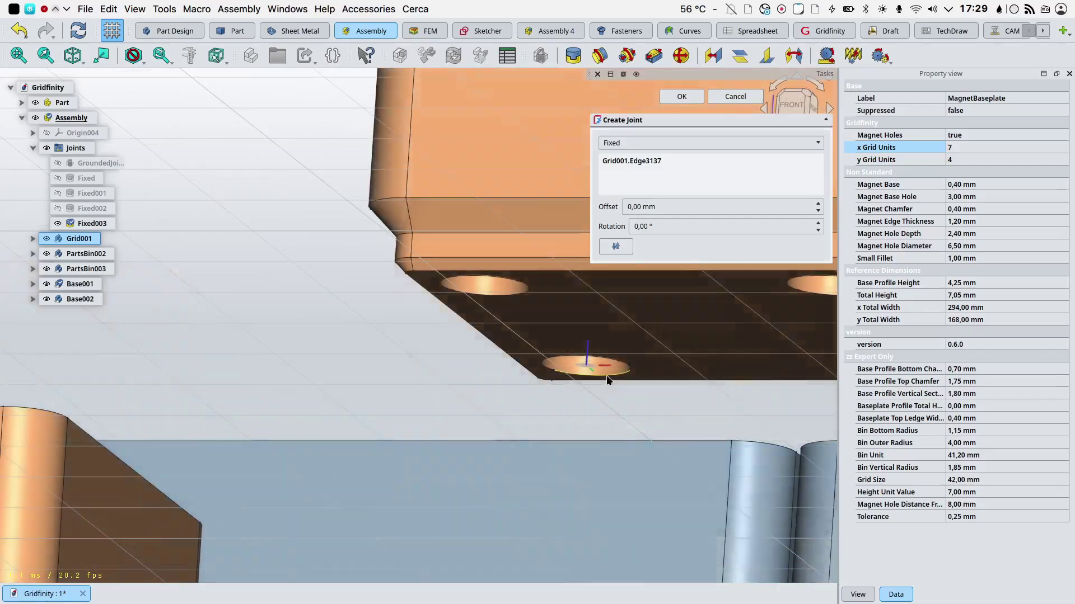
click(607, 377)
key(0)
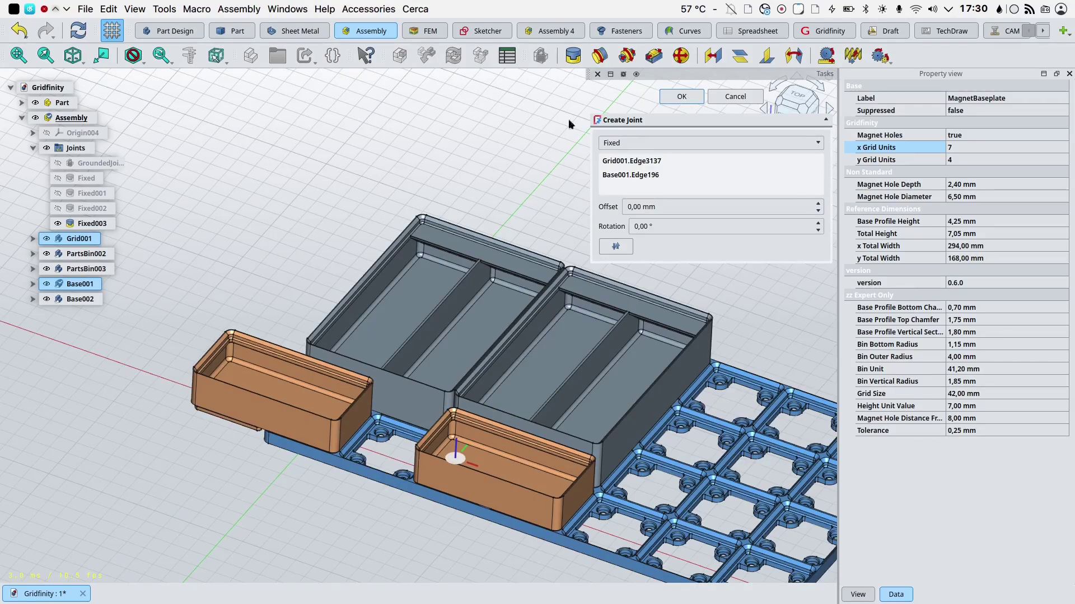
key(Return)
- Re-attach Fixed002, replacing Base002.Edge36 with bin edge Base002.Edge196 so Base002 sits beside Base001
click(94, 211)
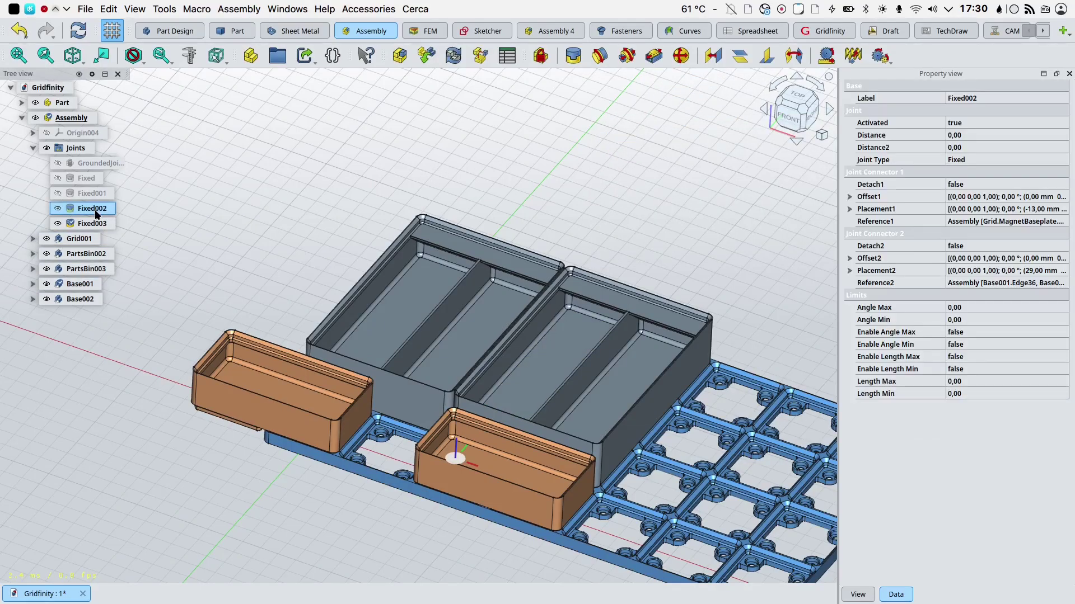
double_click(94, 211)
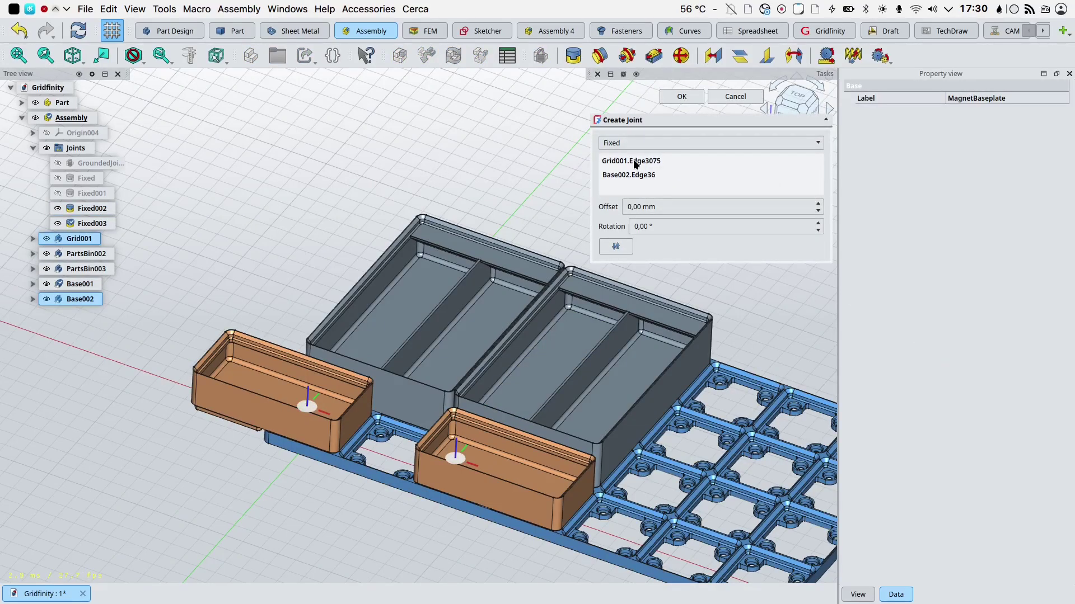
click(639, 178)
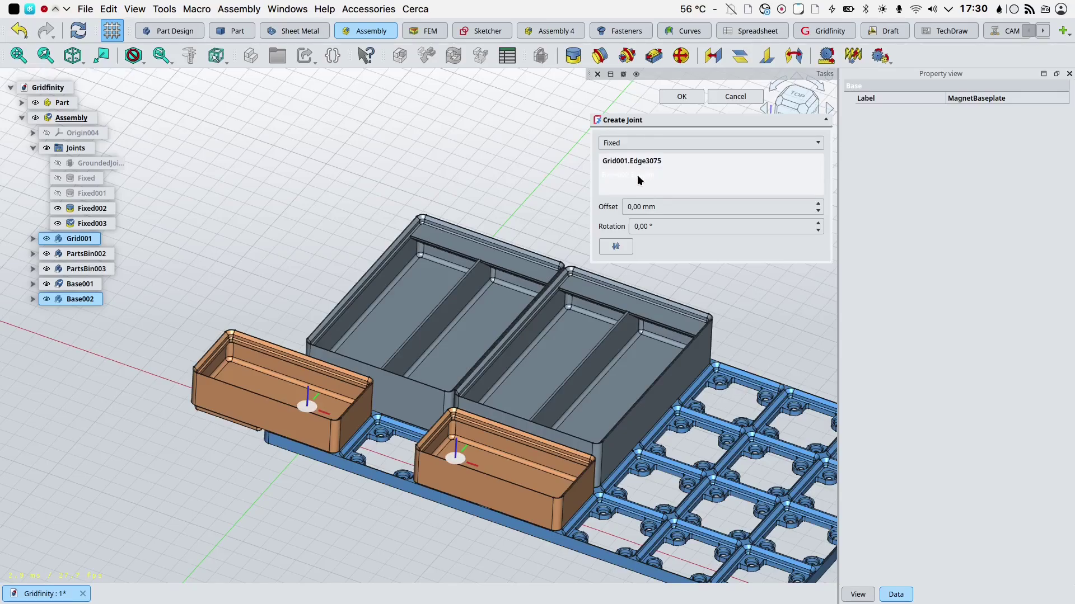
key(Delete)
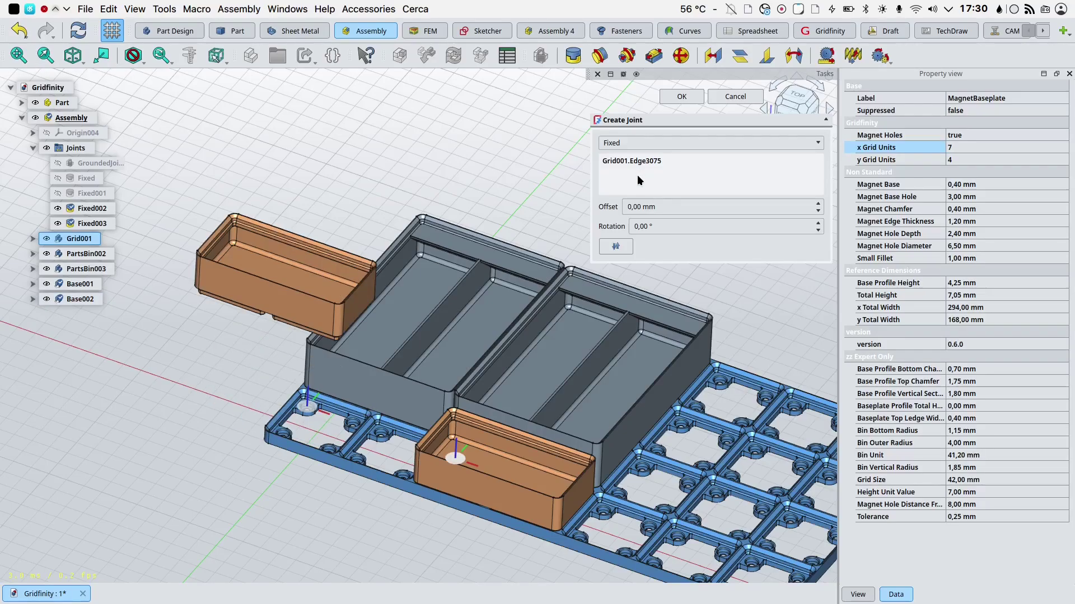
key(1)
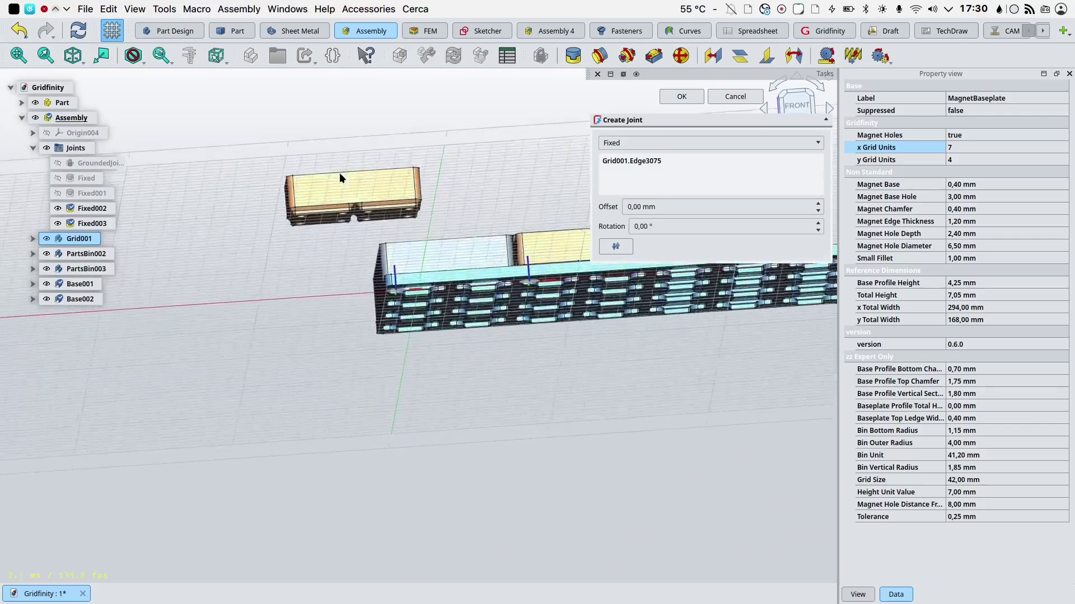
scroll(339, 172, up, 5)
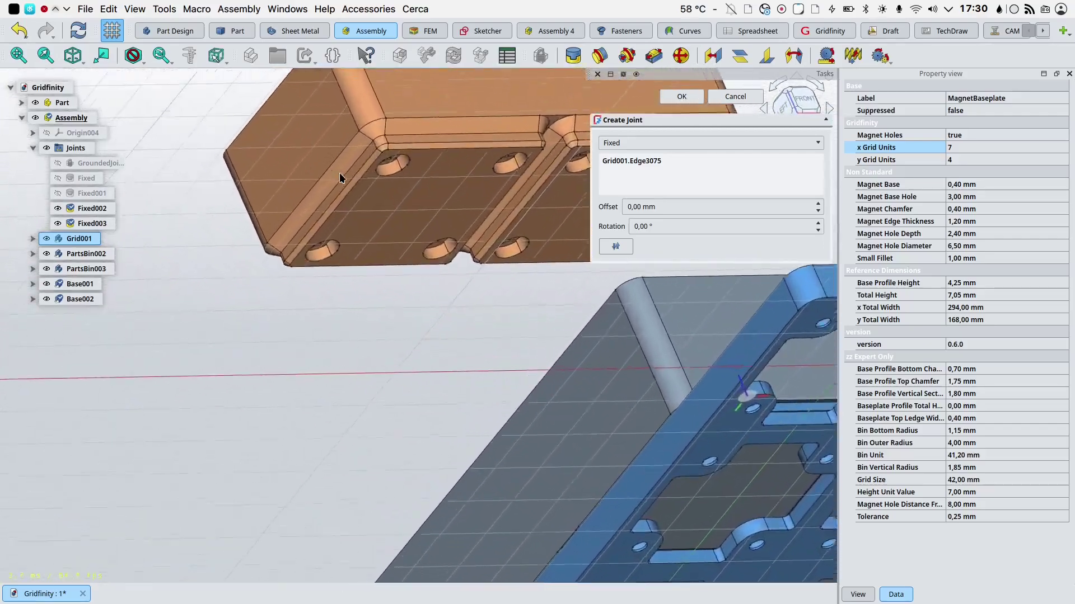
click(336, 231)
key(0)
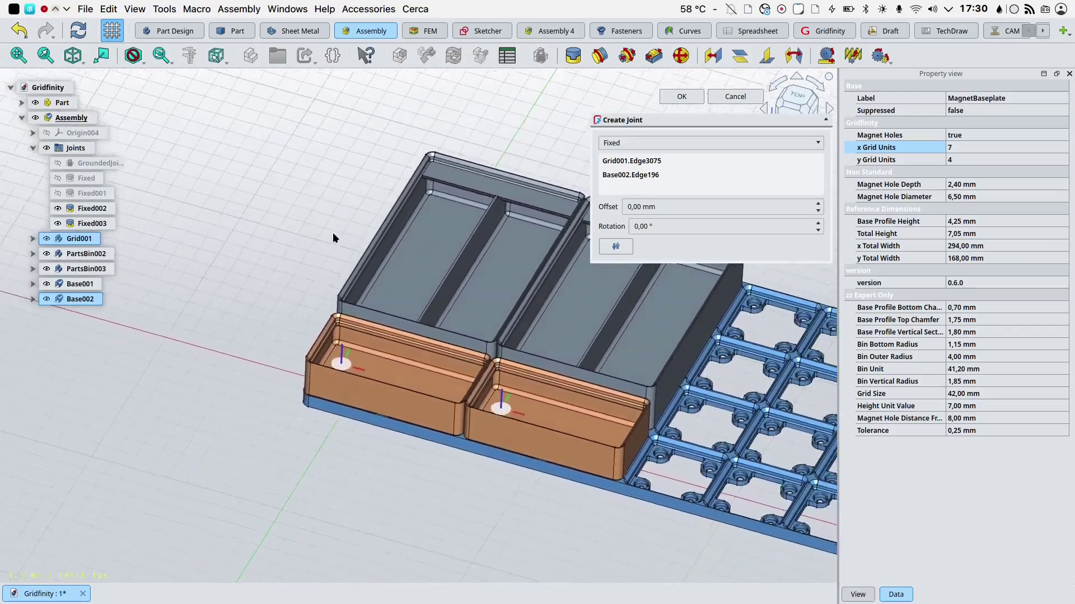
click(683, 99)
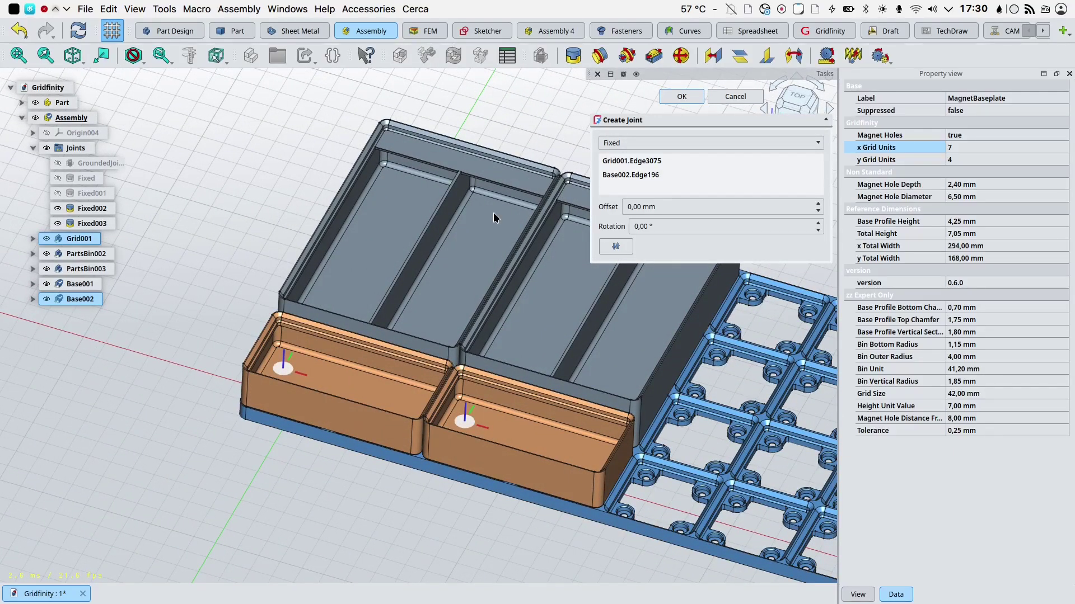
scroll(554, 290, down, 3)
scroll(554, 290, up, 2)
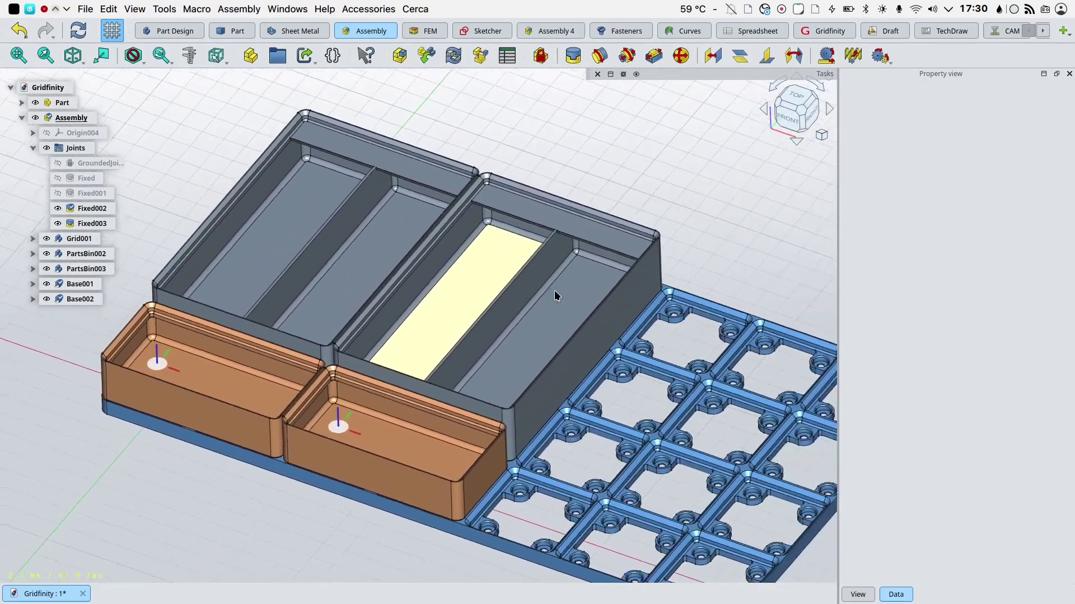
scroll(554, 290, down, 1)
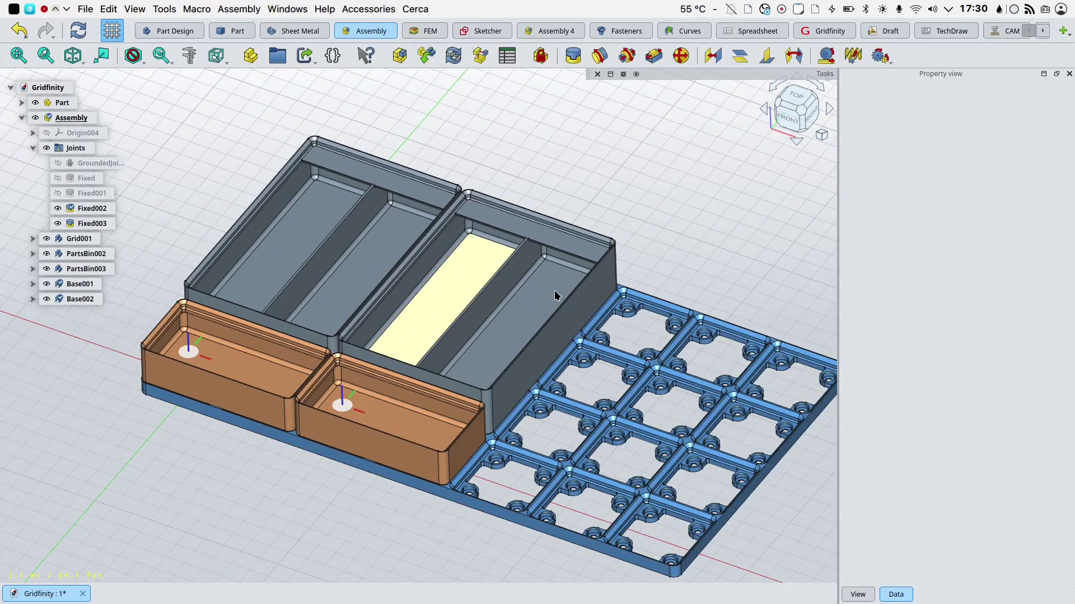
- Select the baseplate and change its x Grid Units from 7 to 4
click(88, 209)
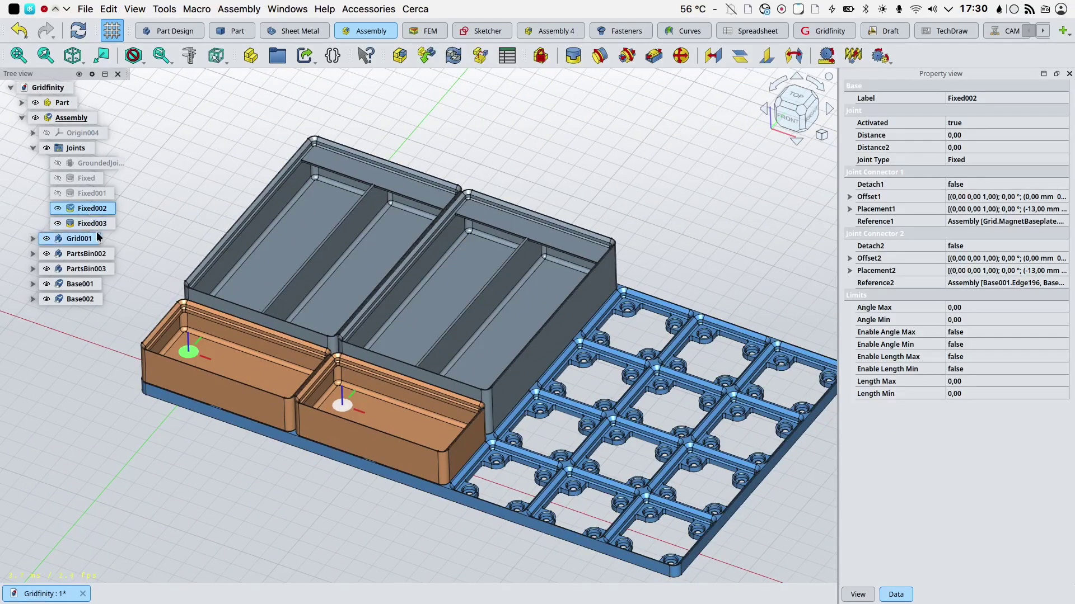
double_click(85, 213)
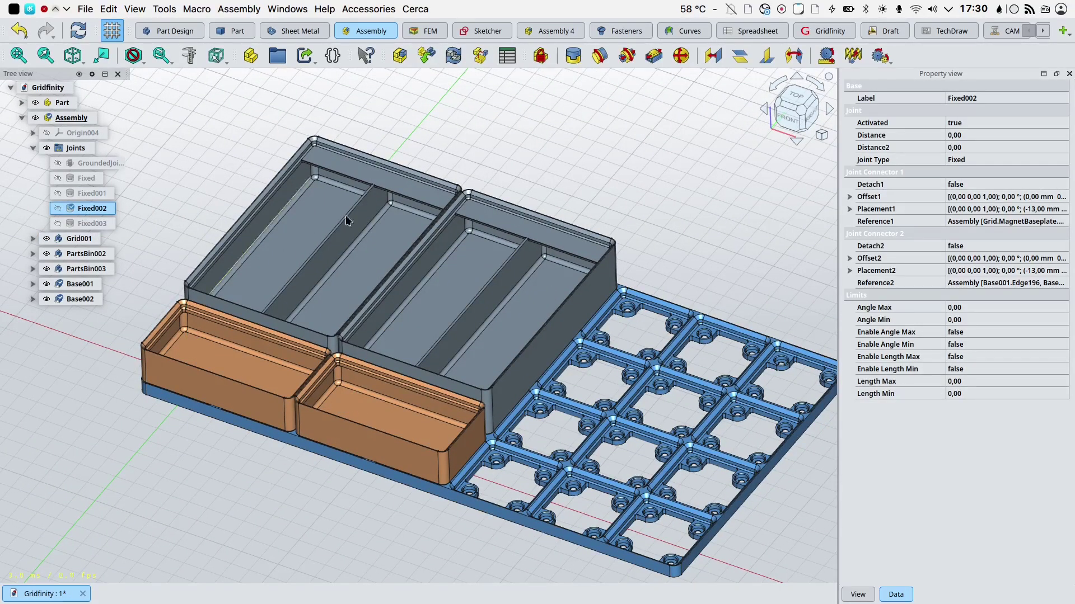
click(676, 347)
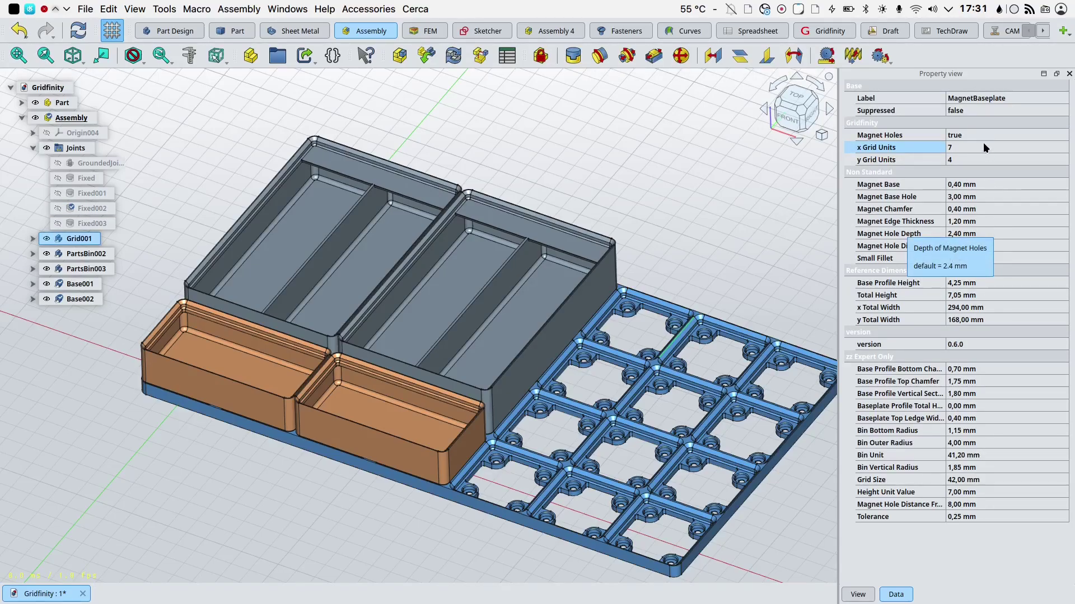
click(950, 147)
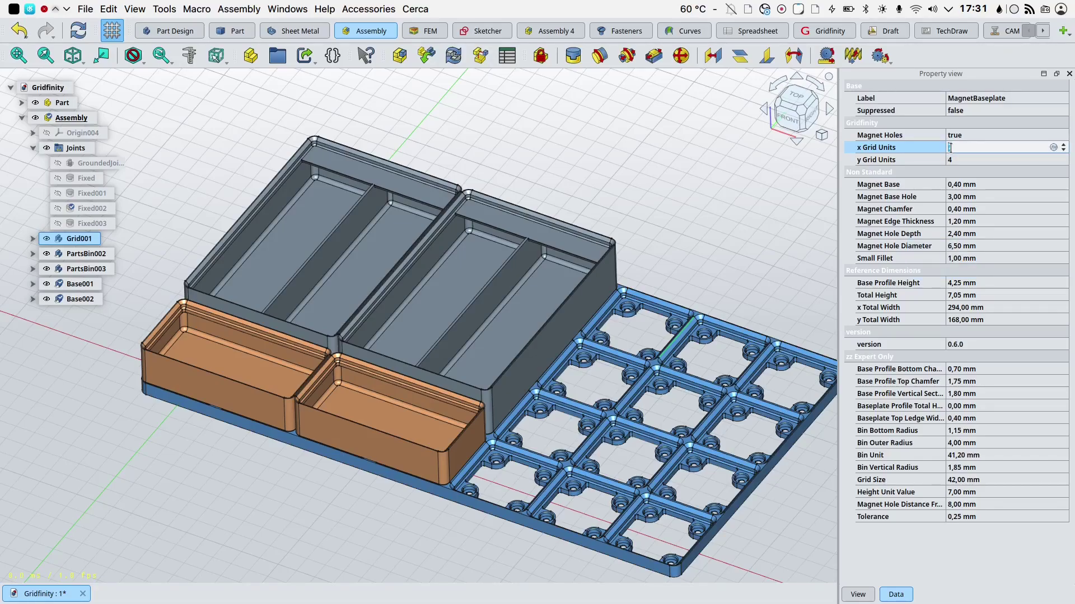
text(4)
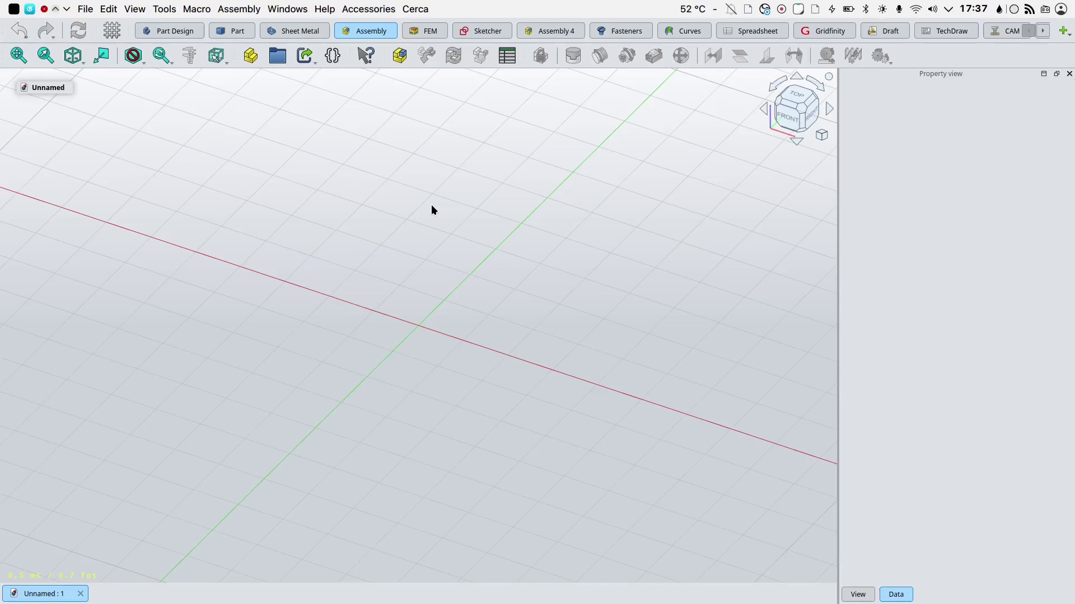
click(164, 10)
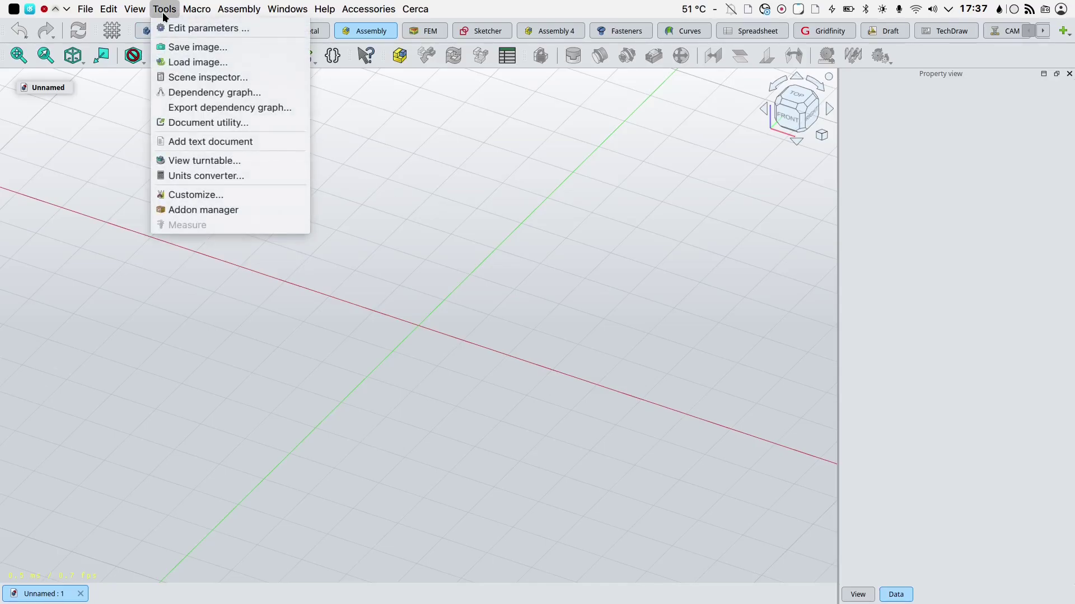
click(223, 210)
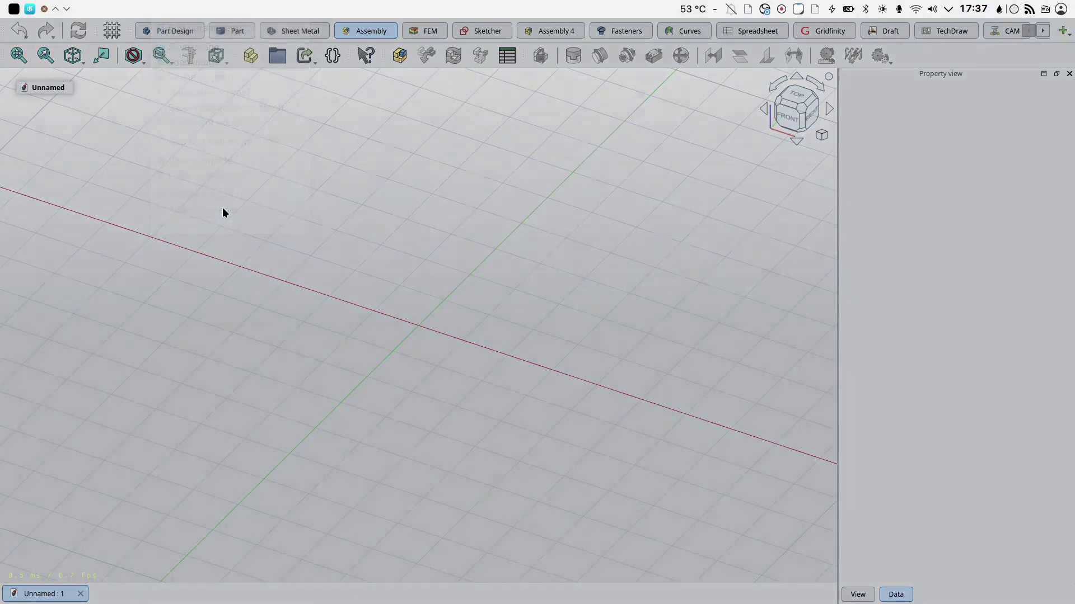
click(605, 51)
text(gr)
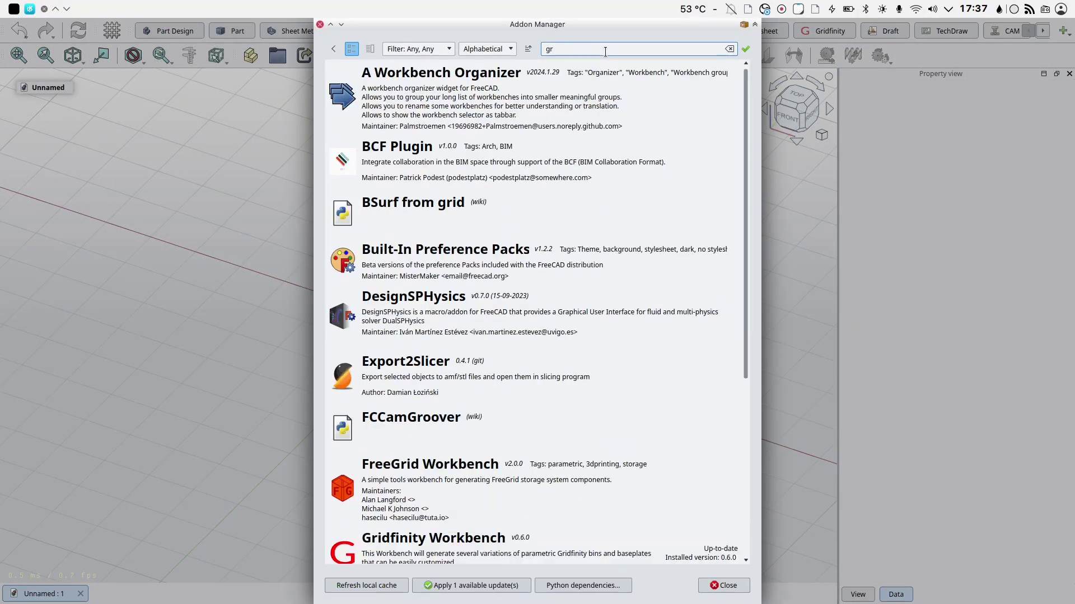
click(471, 88)
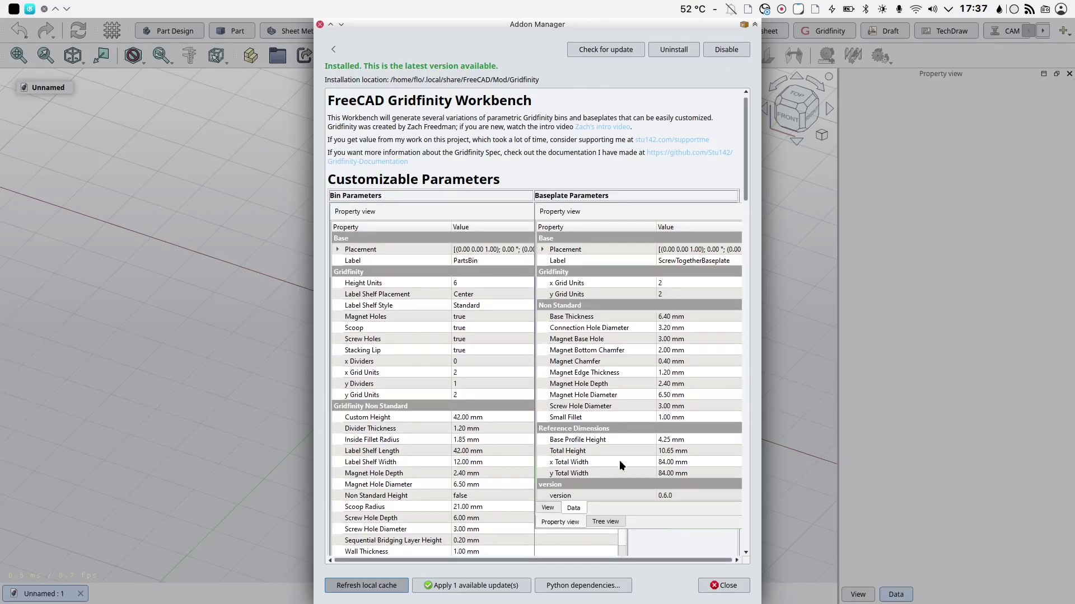
click(722, 585)
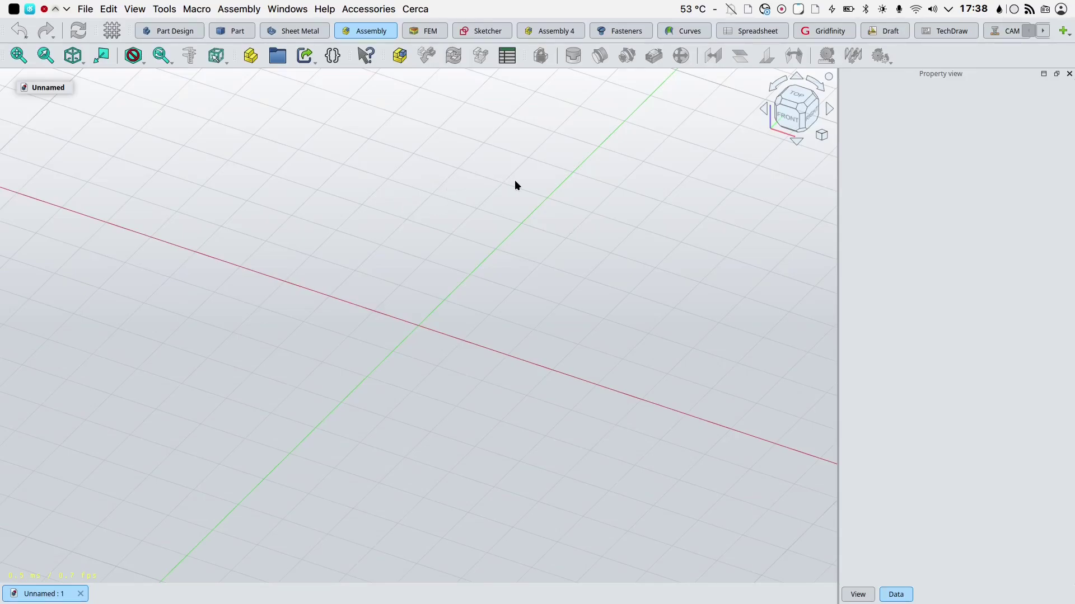
- Activate the Gridfinity workbench and browse its toolbar tools like Screw together baseplate and Simple Storage Bin
click(817, 29)
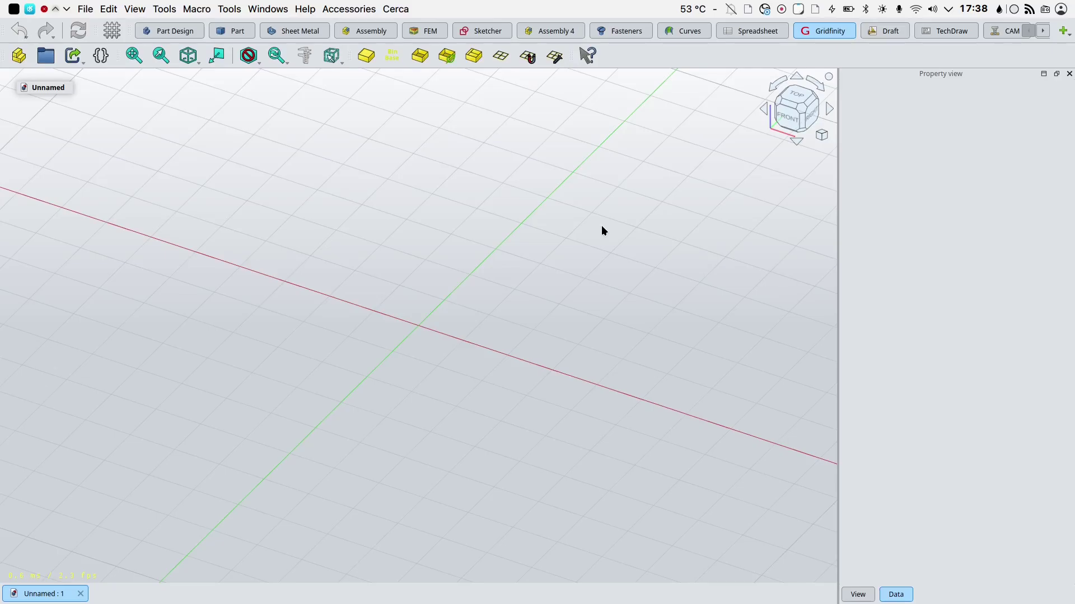
key(Tab)
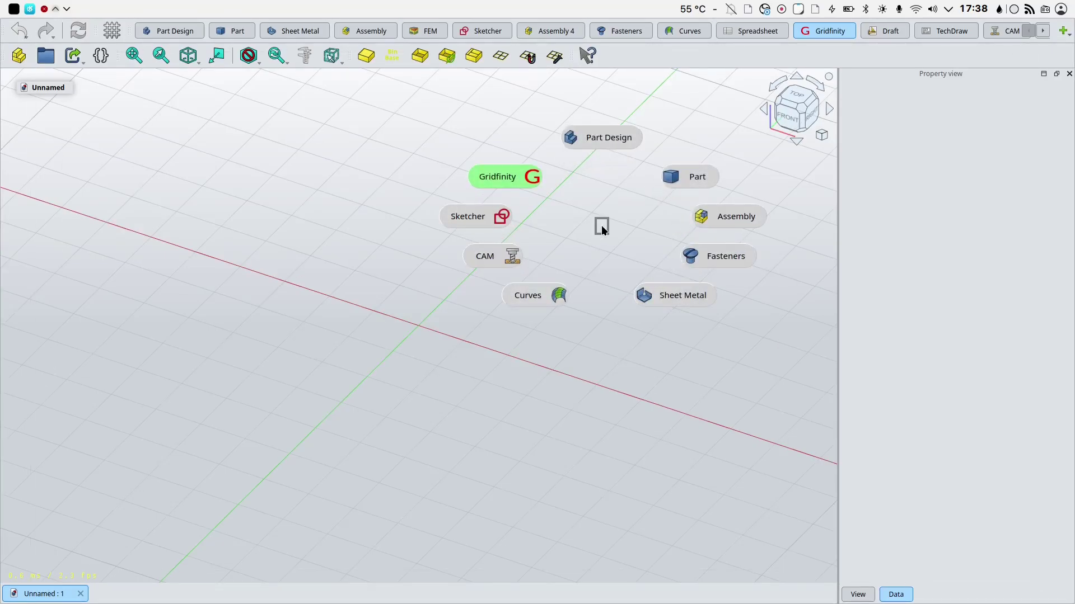
click(602, 226)
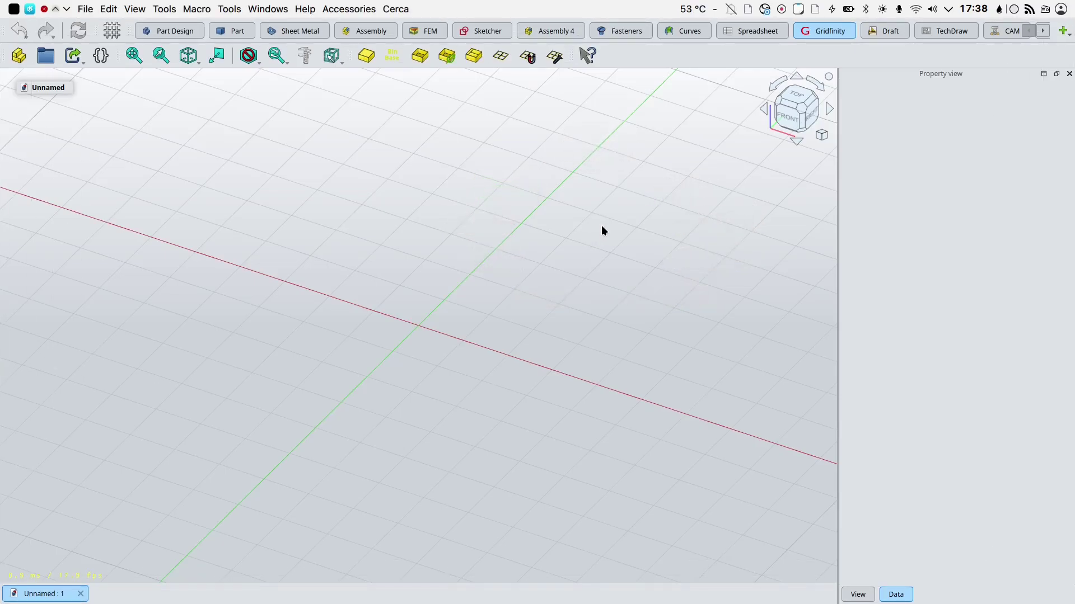
click(554, 62)
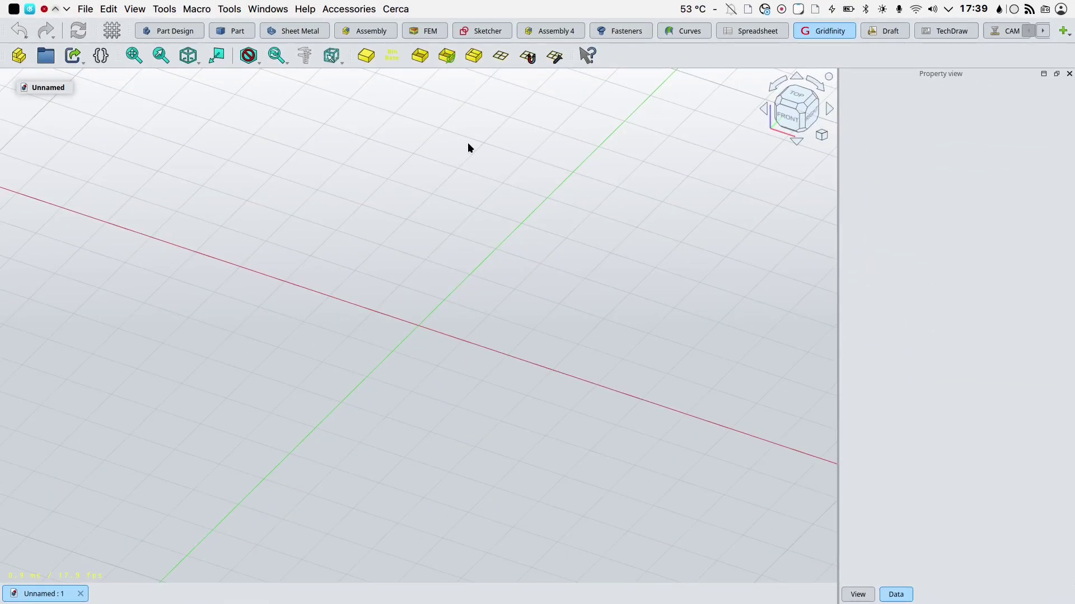
- Switch to Part Design and create three new empty bodies
key(Tab)
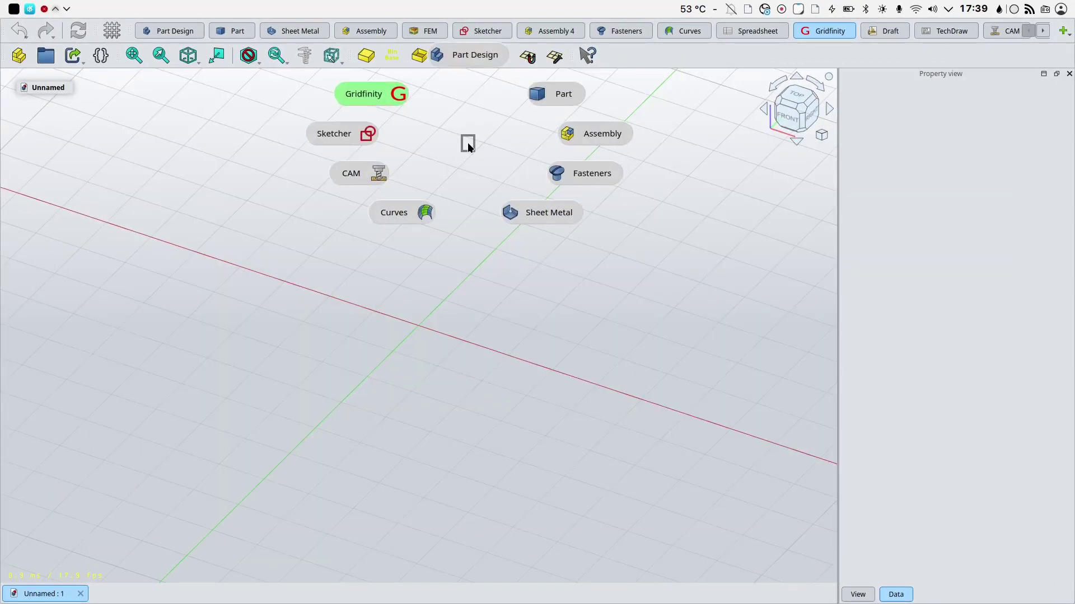
click(475, 53)
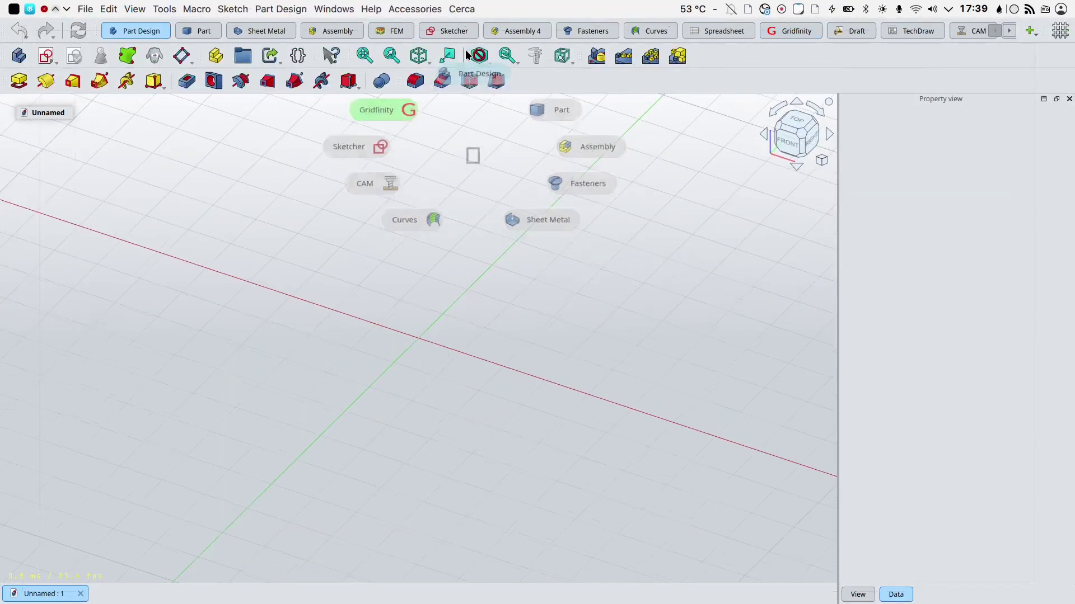
click(18, 56)
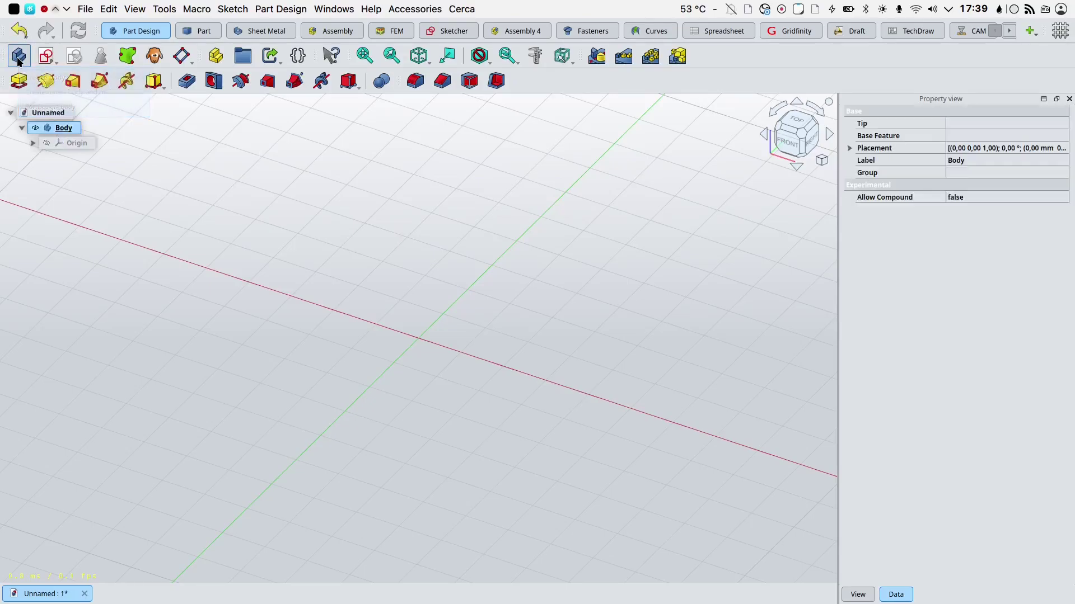
click(18, 56)
click(18, 56)
- Rename the three bodies to Grid, PartsBin and BasicBin
click(58, 128)
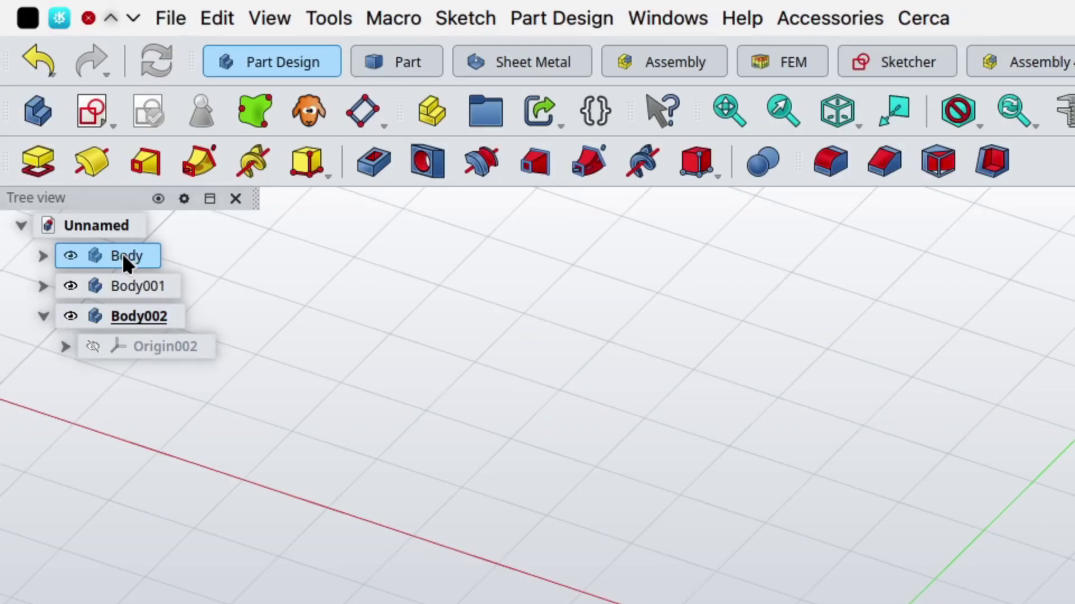
click(122, 255)
text(Grid)
key(Tab)
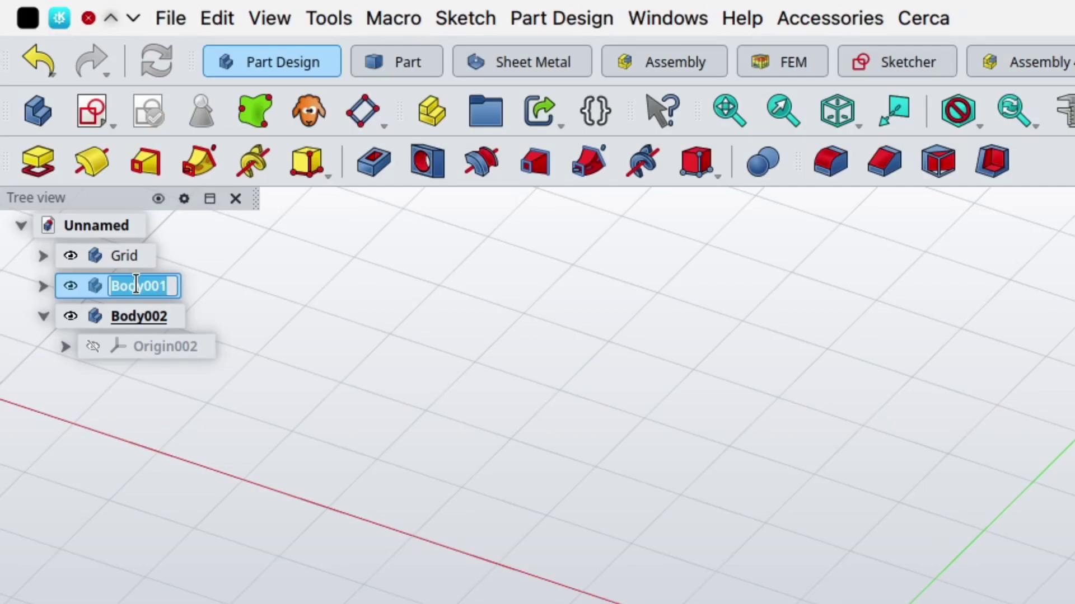
text(PartsBin)
click(139, 322)
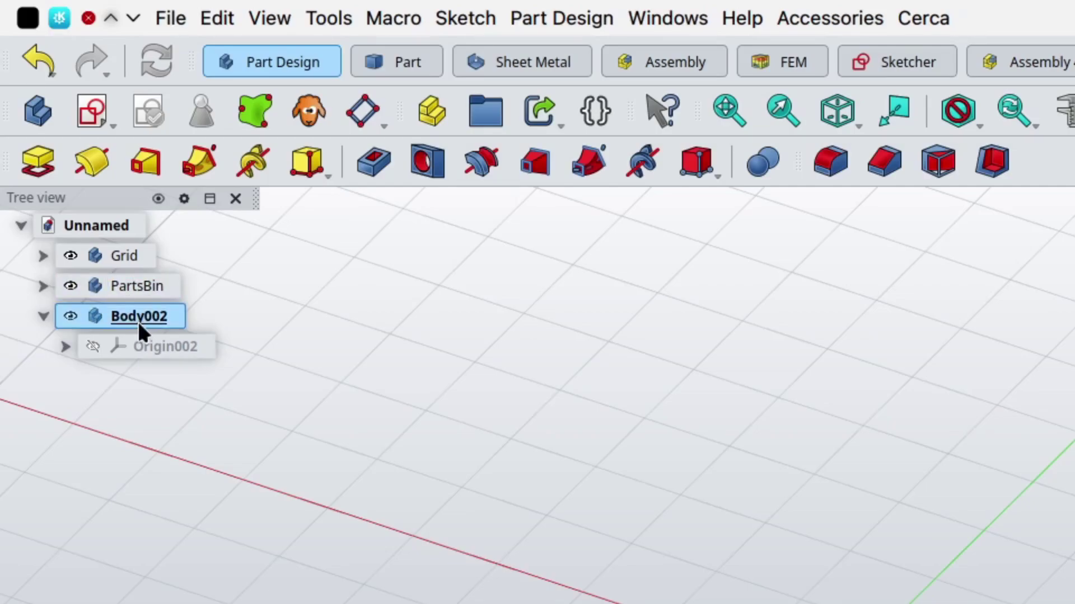
click(137, 321)
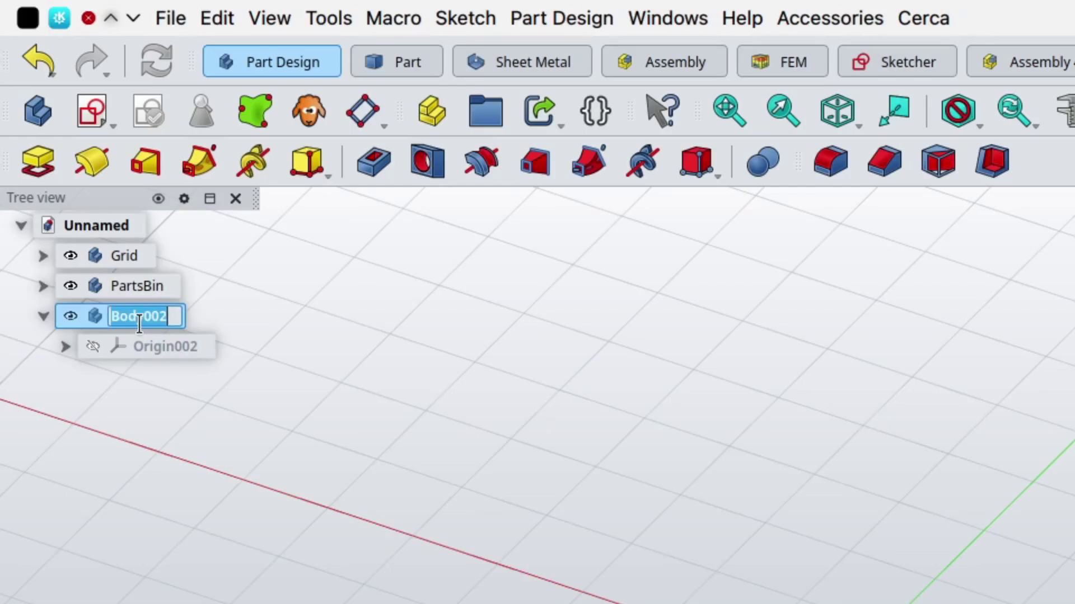
text(BasicBin)
key(Return)
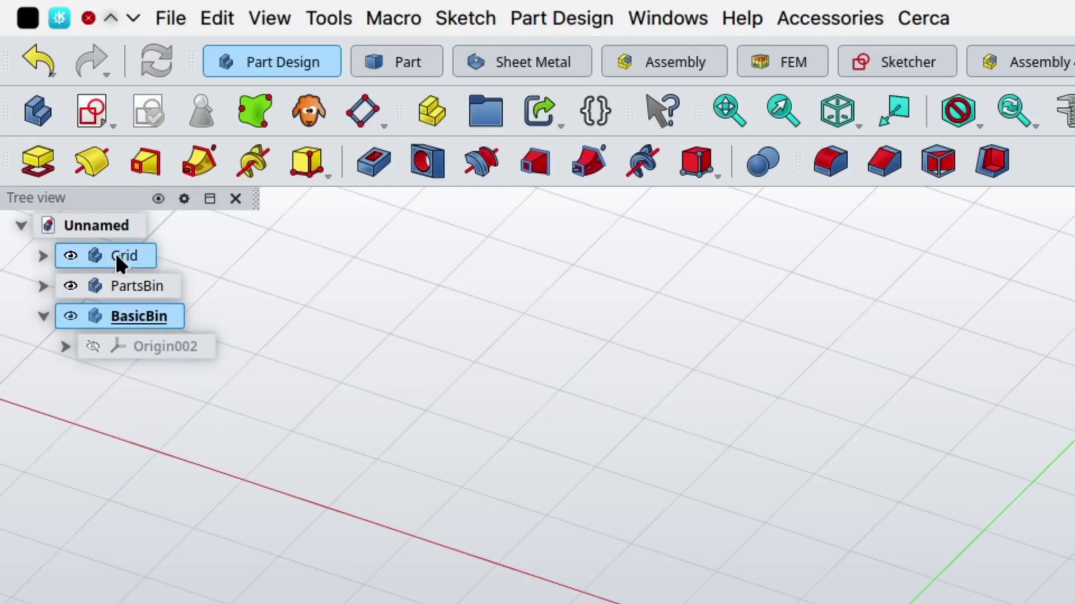
- Make the Grid body active via its context menu, then pick Gridfinity from the workbench pie menu
double_click(115, 253)
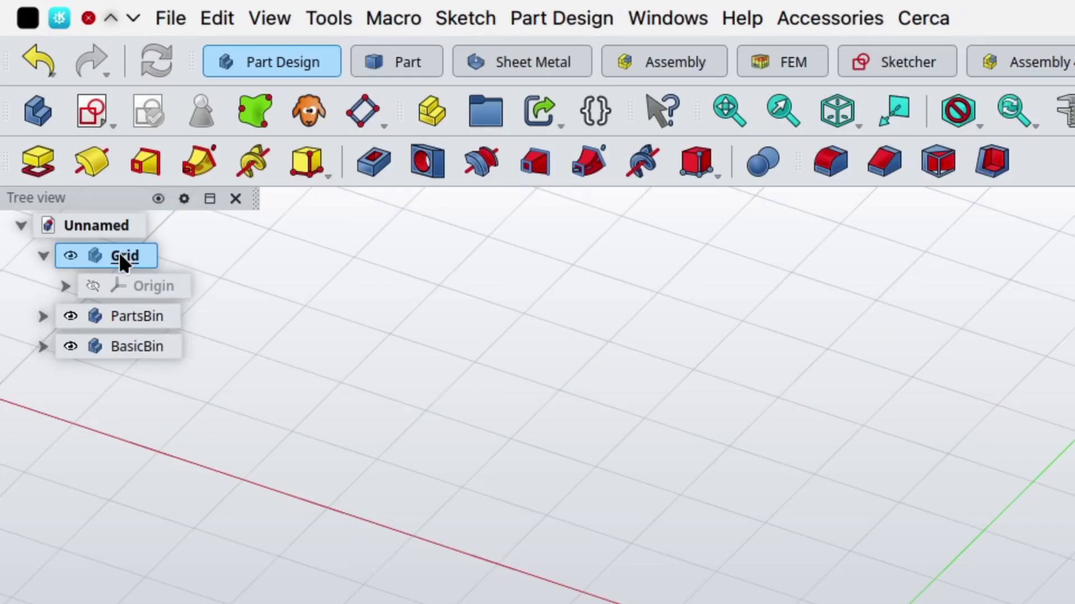
right_click(120, 259)
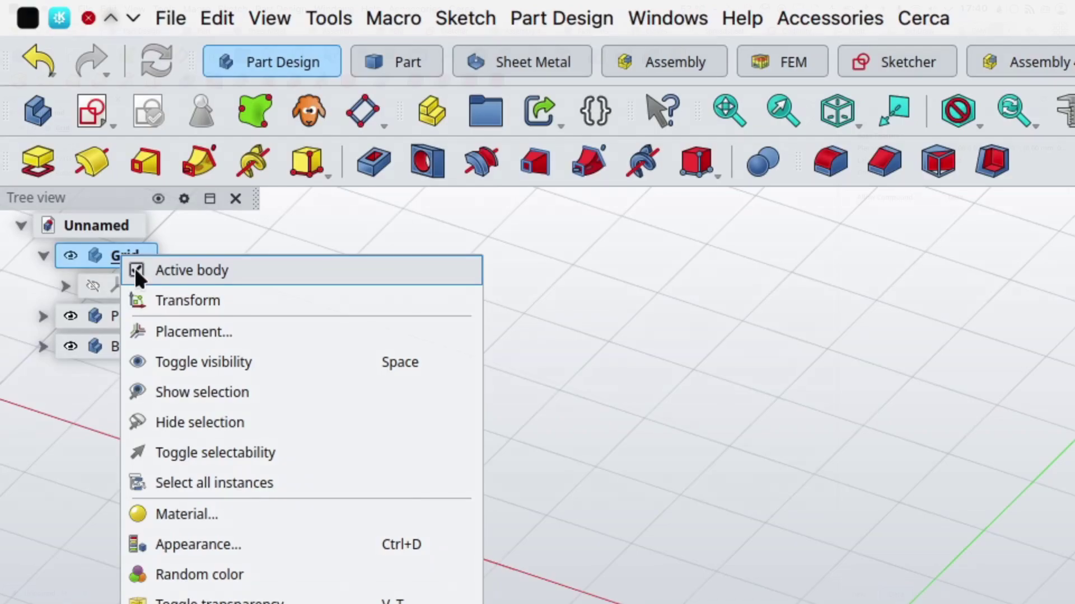
click(740, 331)
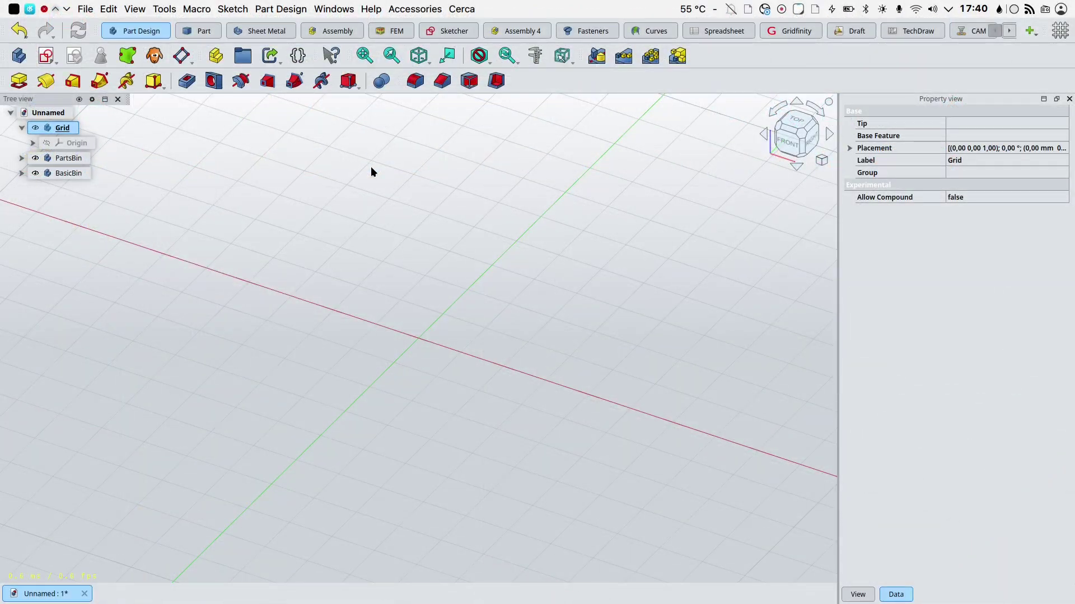
key(Tab)
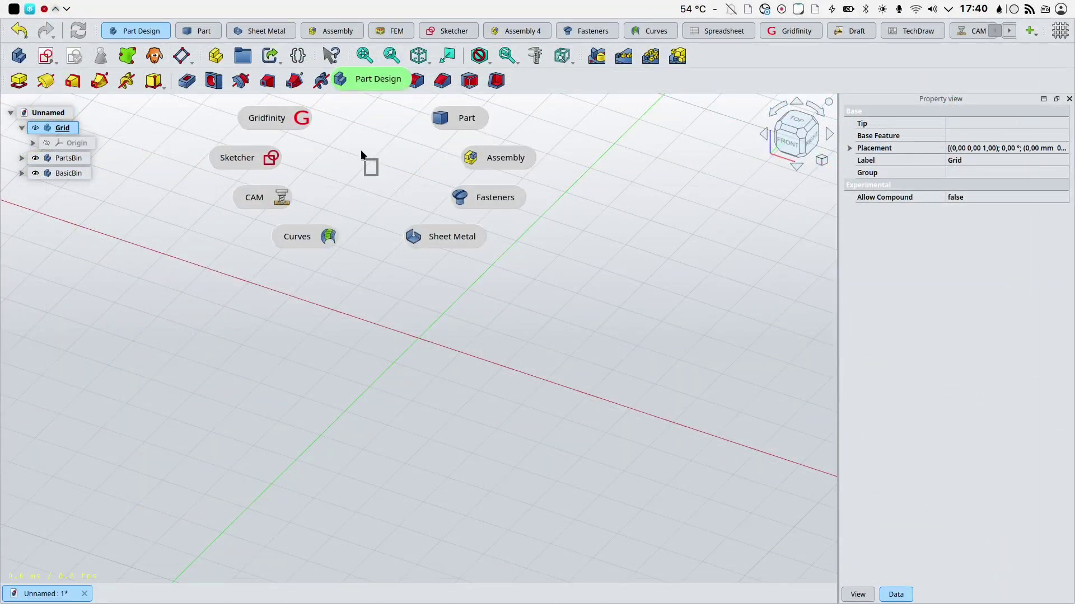
click(295, 119)
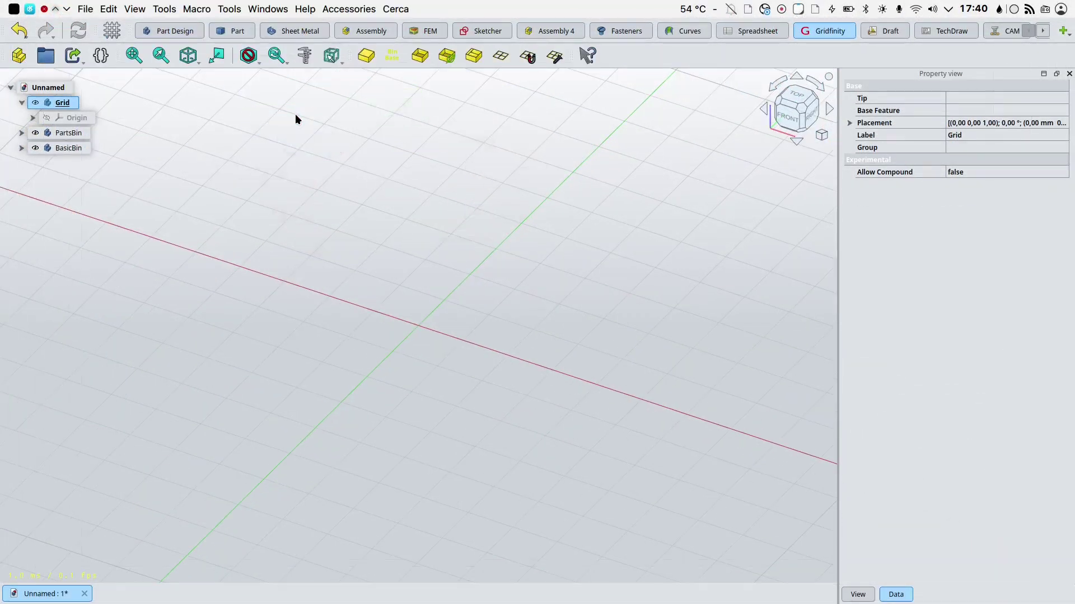
- Create a 2×2 magnet baseplate in the Grid body and inspect it from top and front
click(527, 58)
key(2)
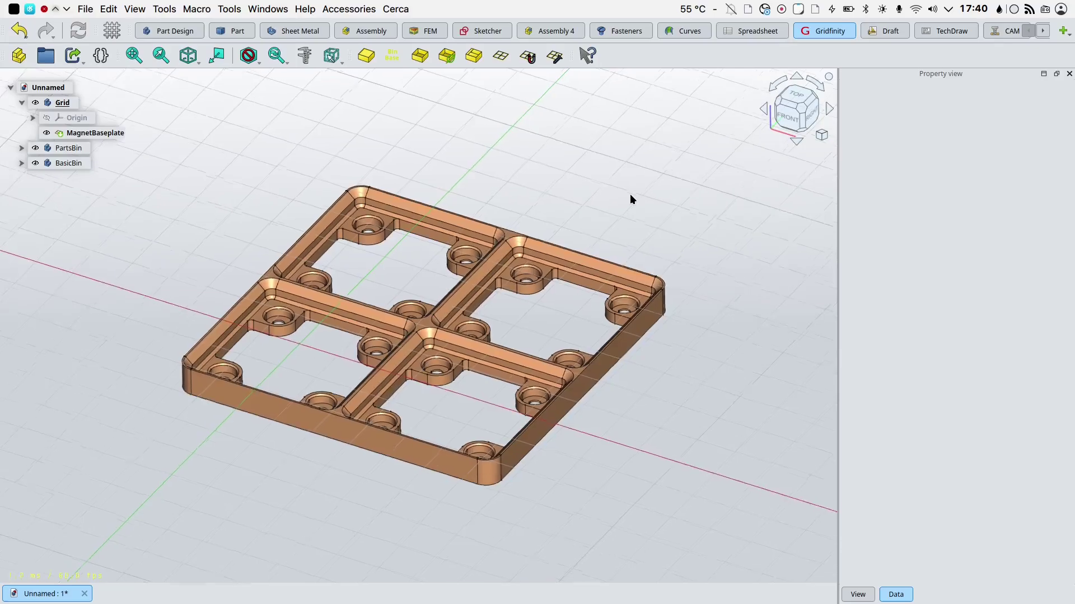
key(2)
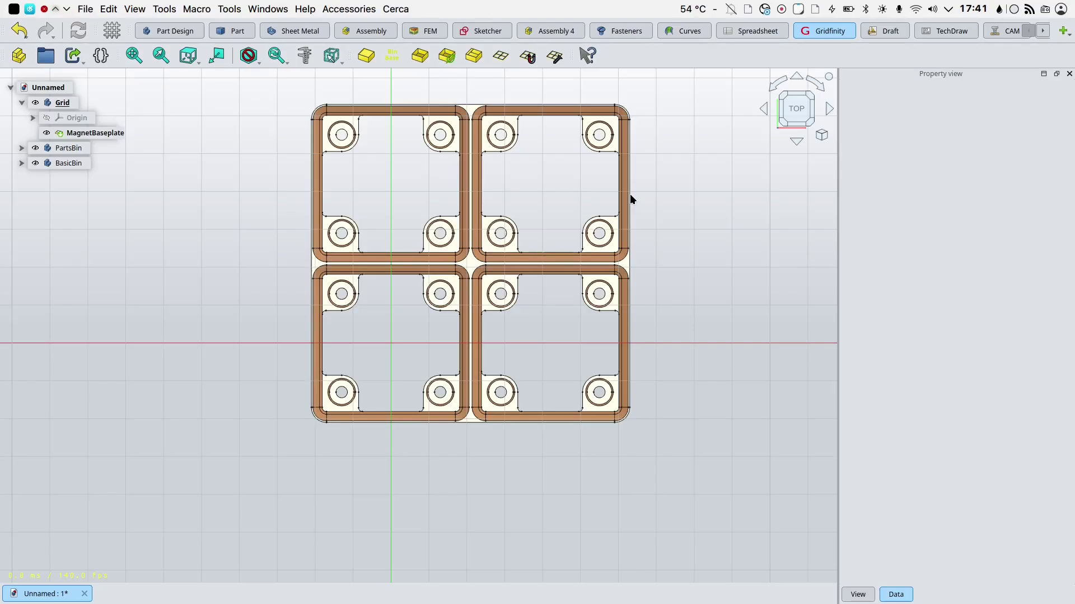
key(0)
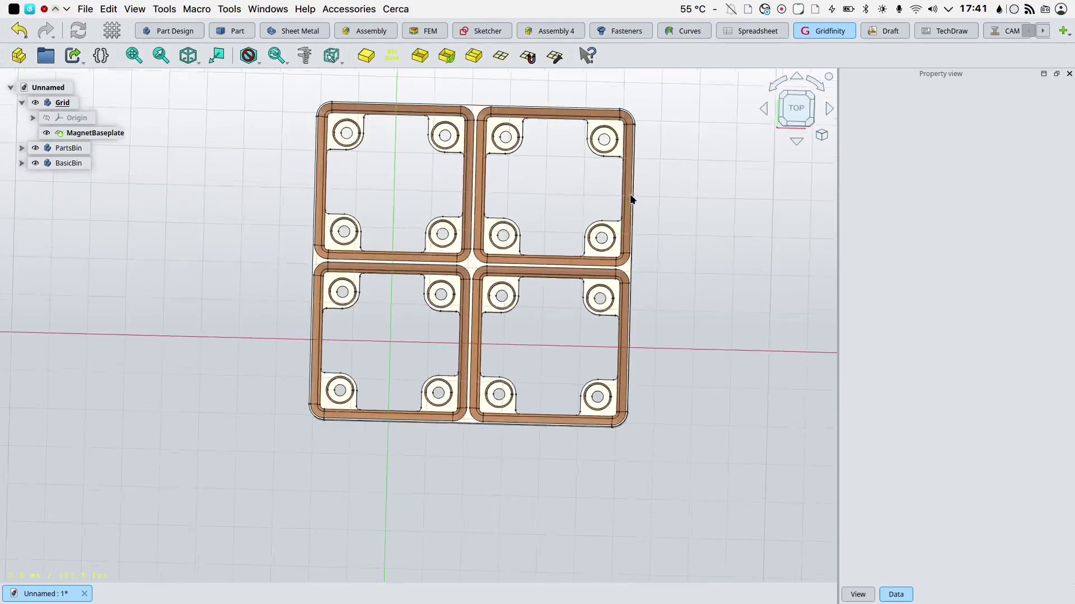
key(1)
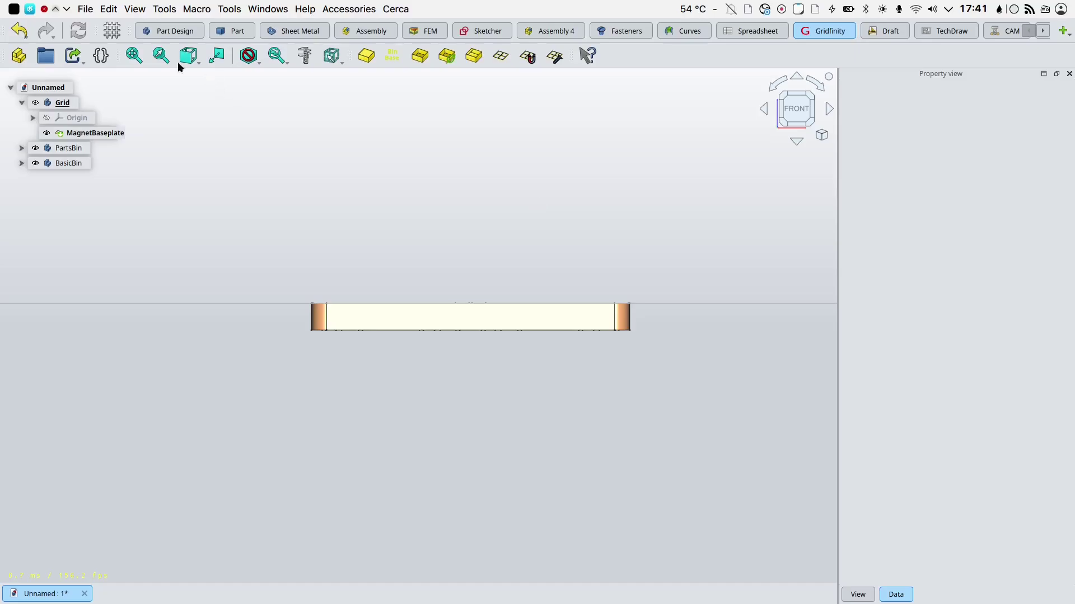
- Enable the axis cross from the View menu and check the baseplate in front and isometric views
click(135, 9)
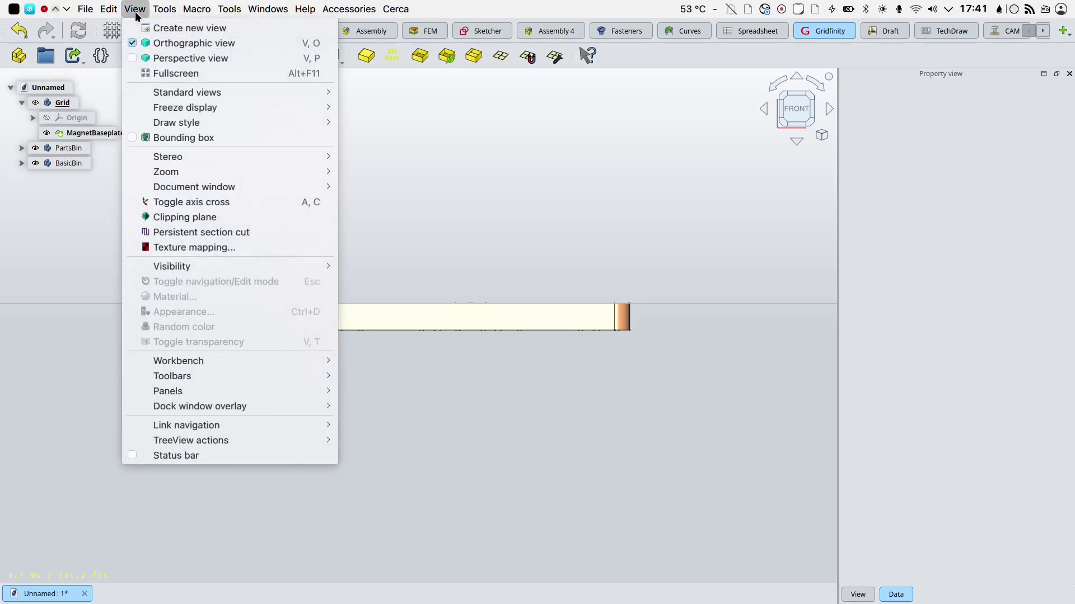
click(199, 201)
key(0)
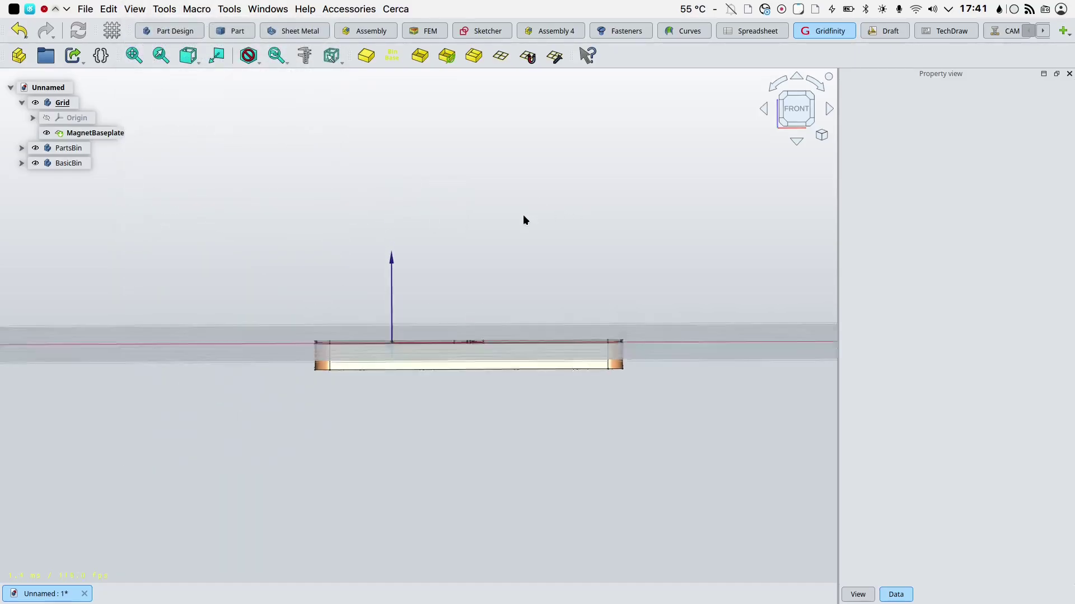
key(1)
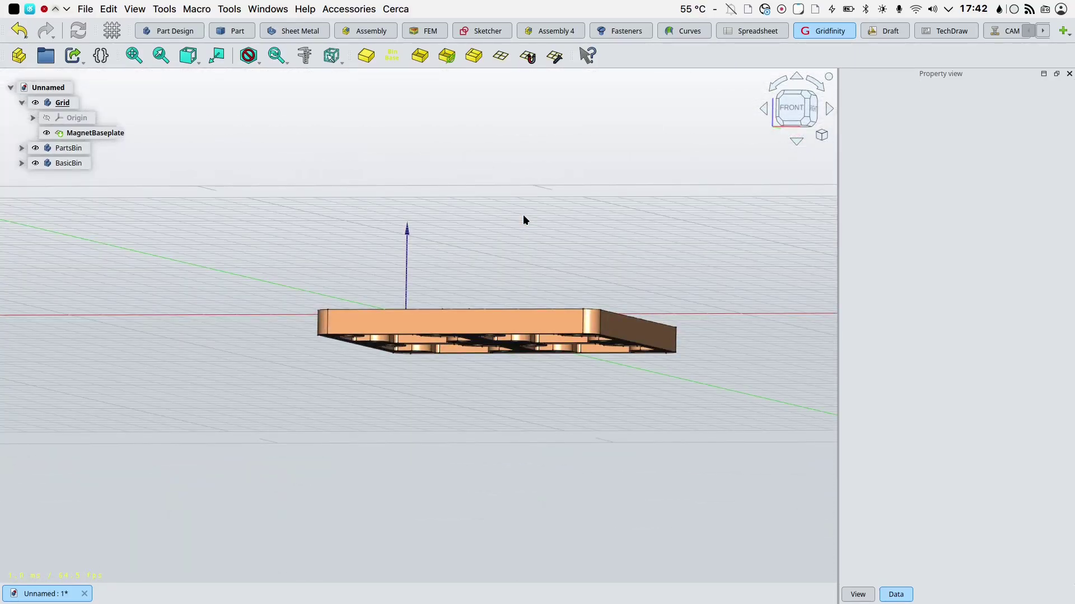
key(0)
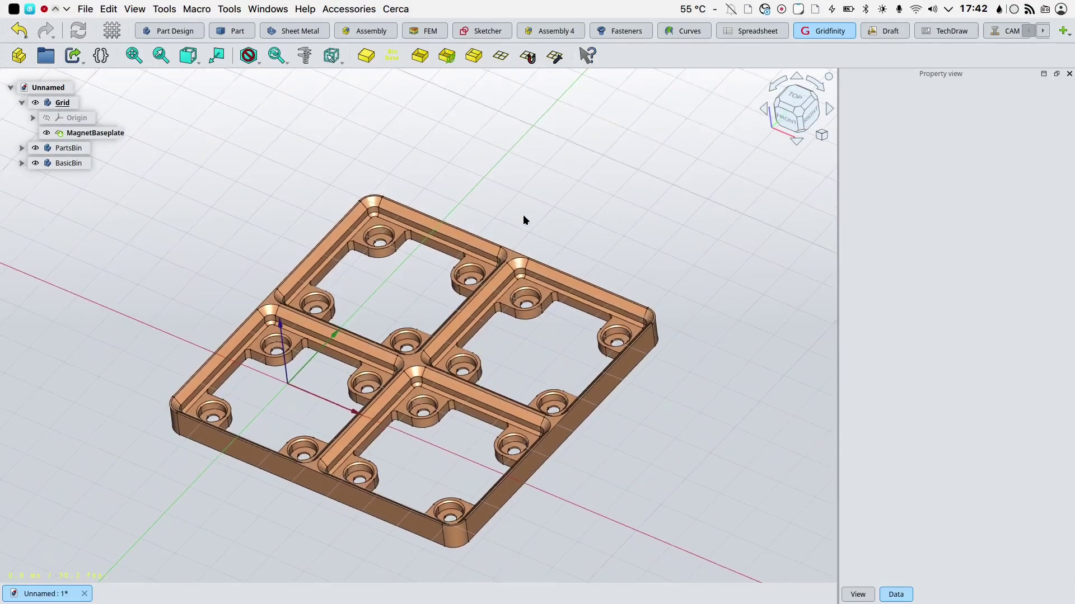
- Open the Grid body's custom appearance settings to edit its diffuse colour
click(63, 103)
click(67, 106)
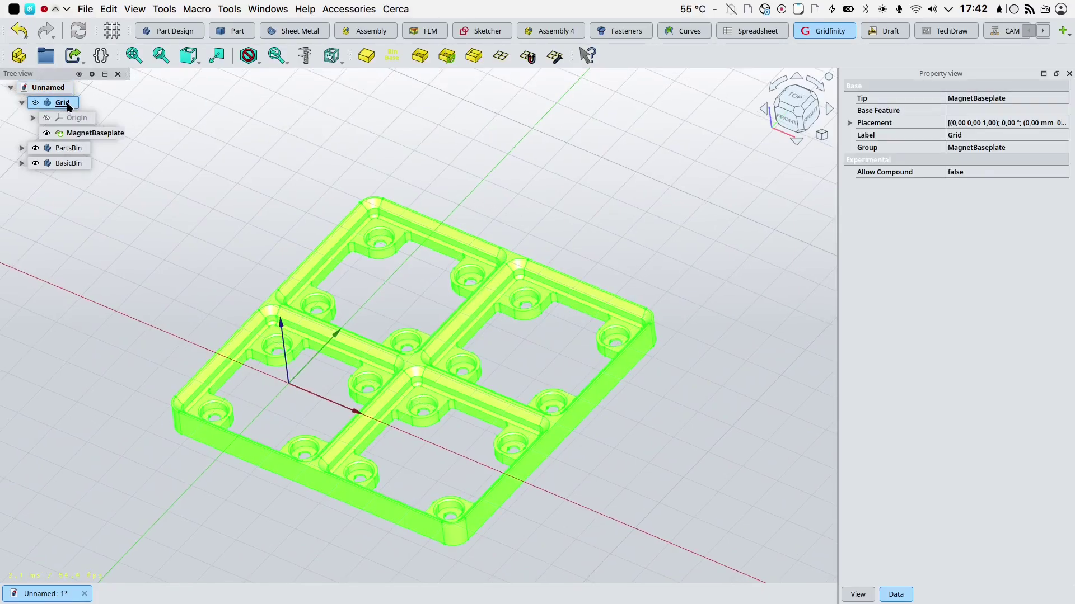
key(v)
key(d)
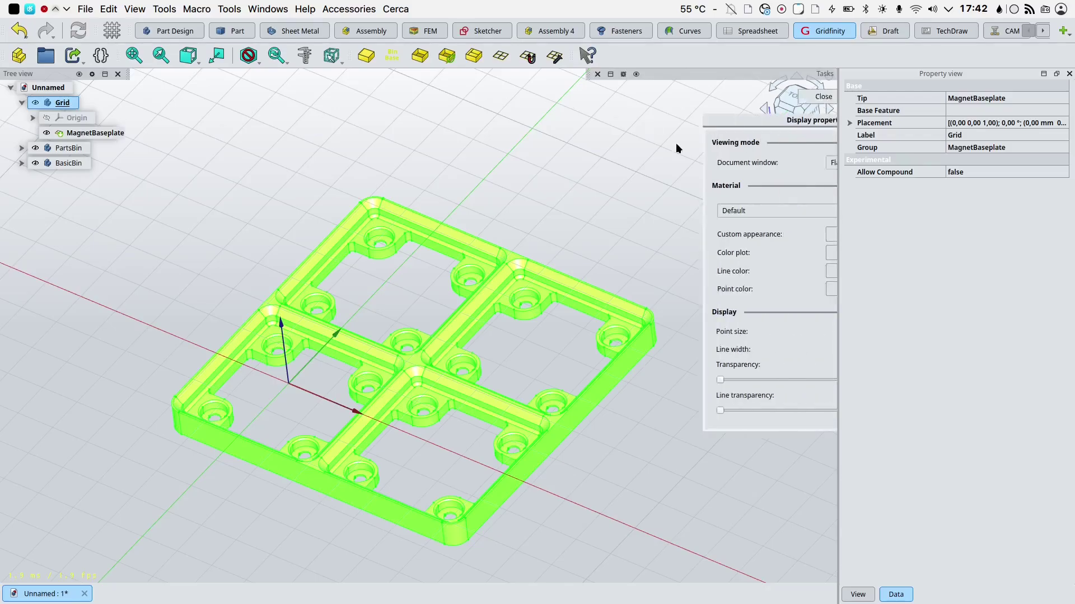
click(764, 234)
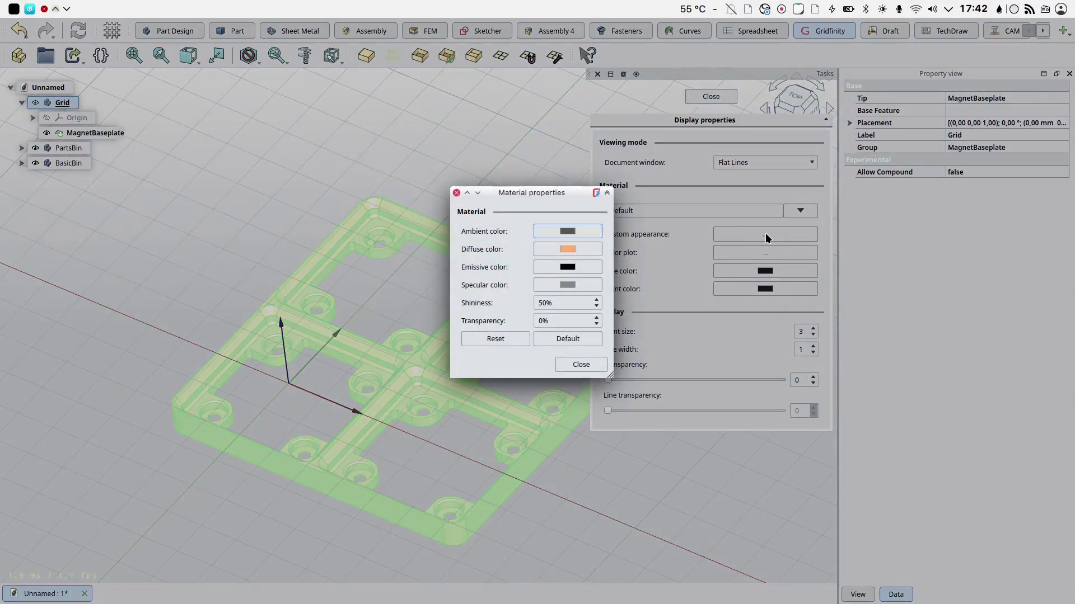
click(569, 249)
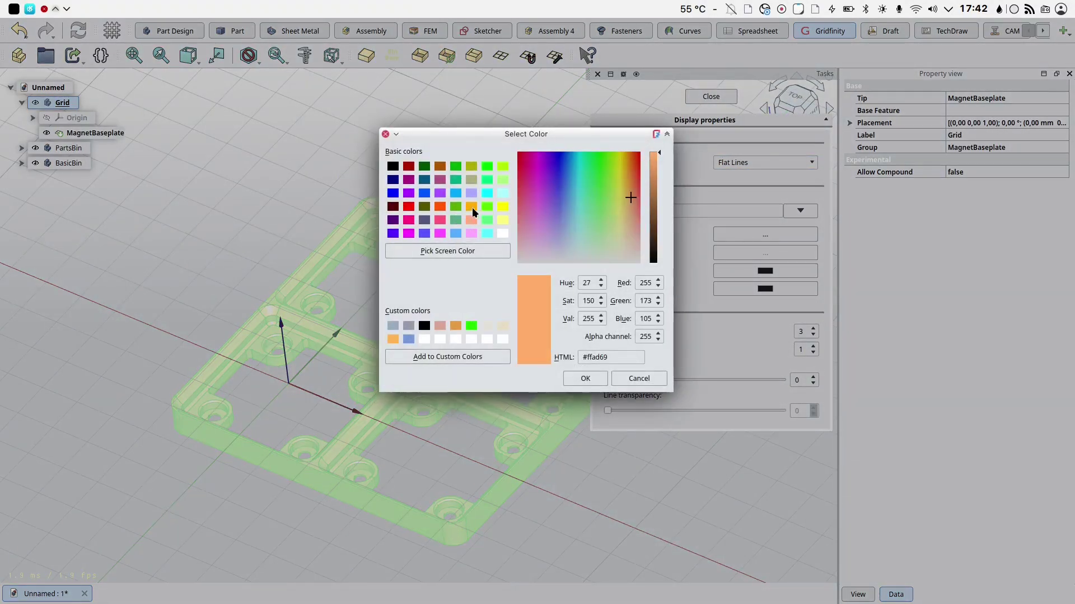
- Set Grid's diffuse colour to light blue #55aaff and close both appearance dialogs
click(455, 234)
click(586, 378)
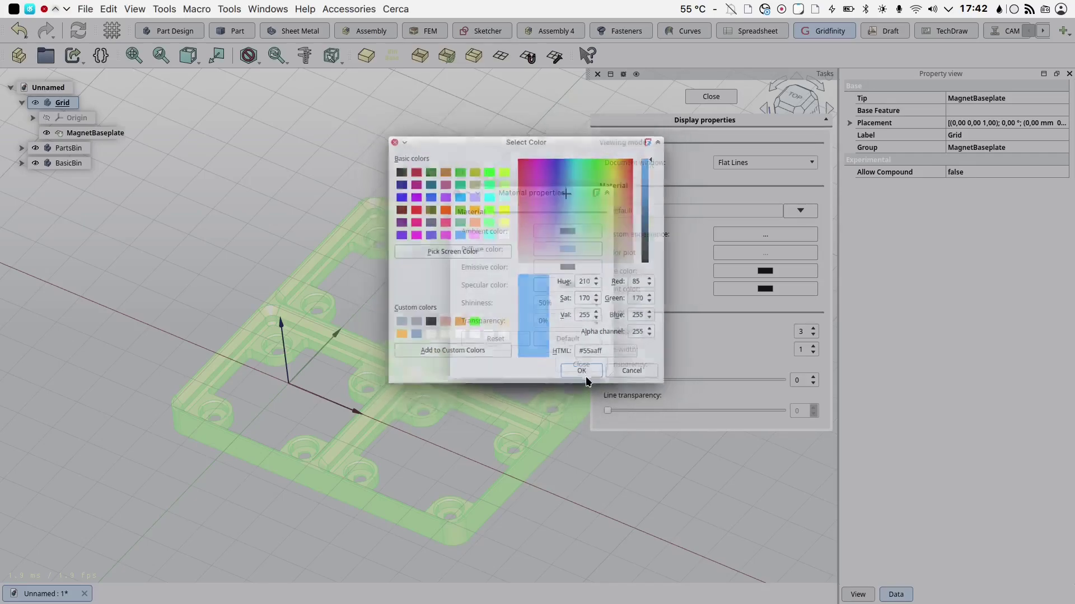
click(582, 365)
click(712, 96)
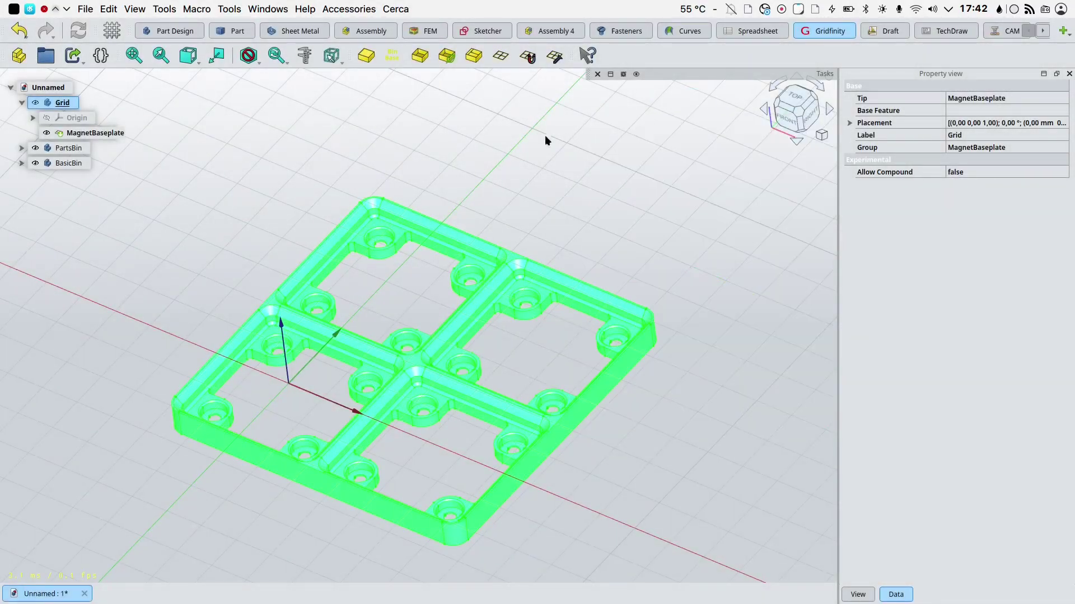
click(496, 141)
scroll(522, 170, down, 2)
scroll(522, 170, up, 4)
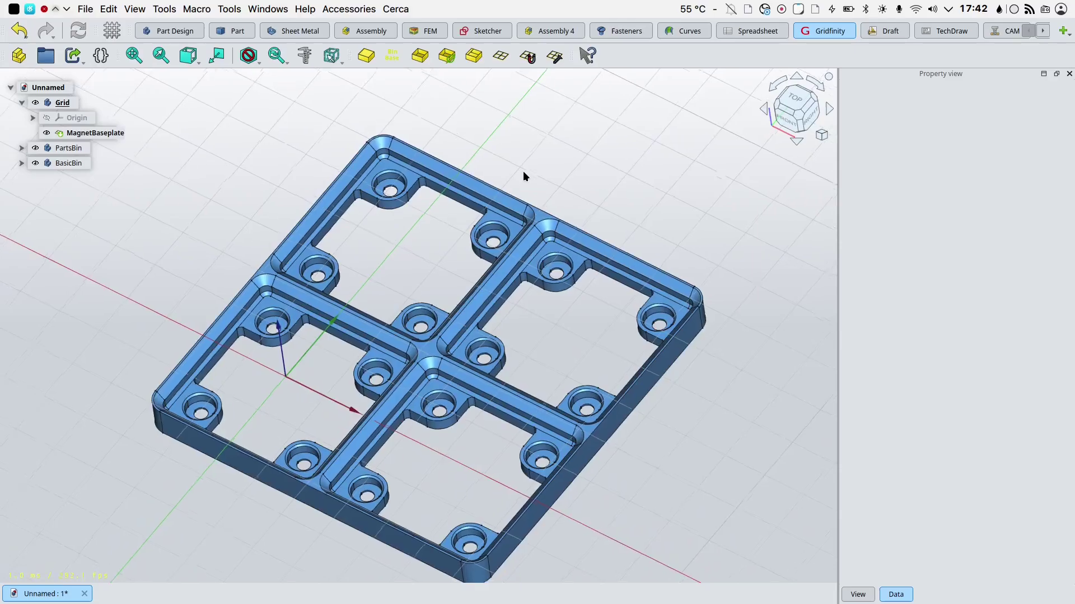
scroll(523, 173, down, 1)
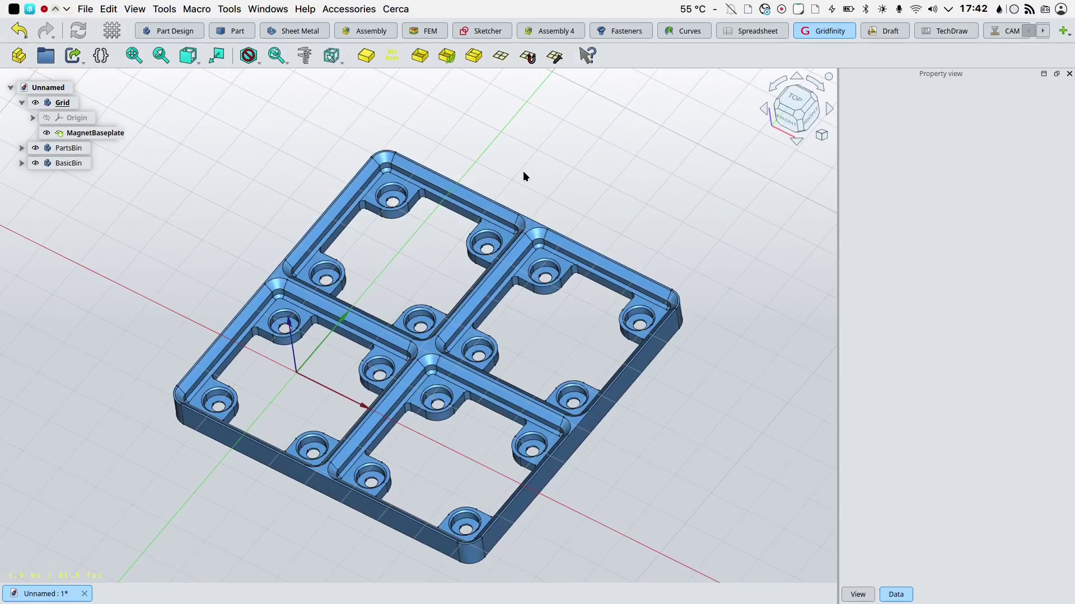
- Activate the PartsBin body and add Gridfinity parts bin PartsBin001, a 2×2 bin over the baseplate
double_click(69, 148)
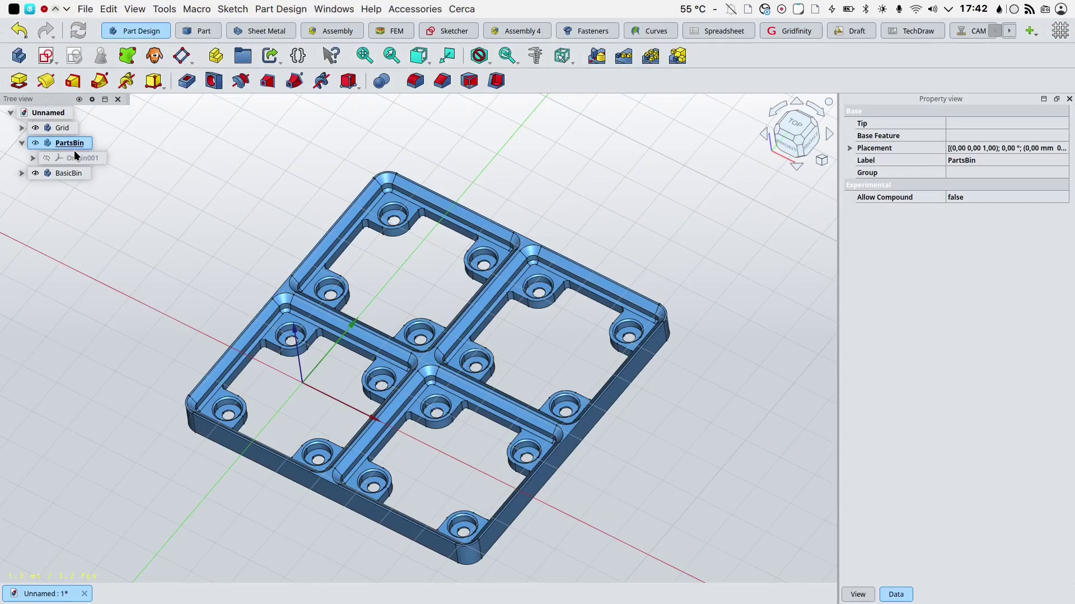
key(Tab)
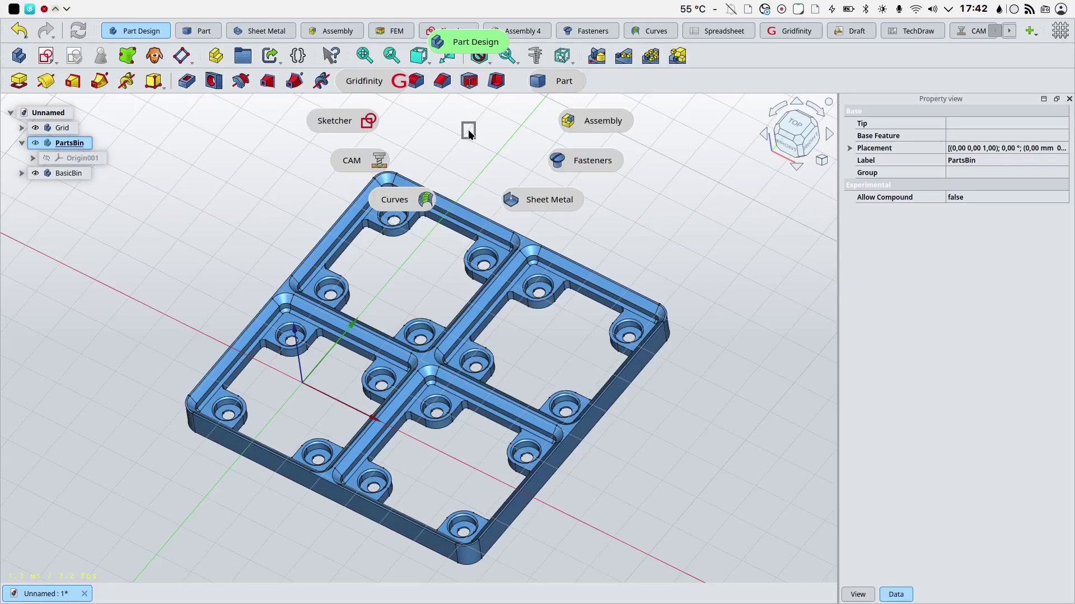
click(400, 79)
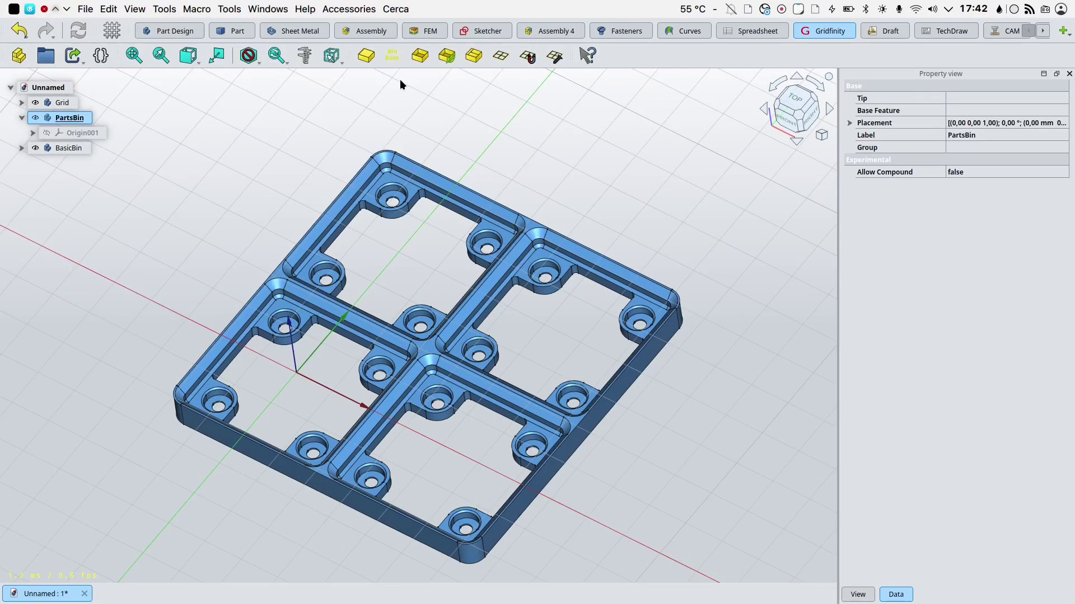
click(473, 56)
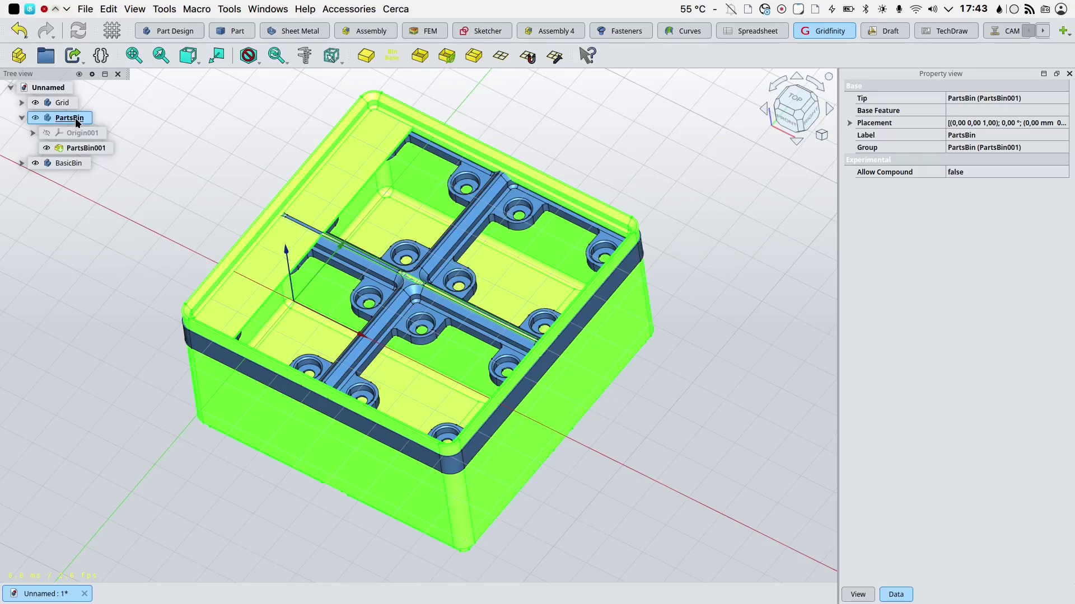
- Give the parts bin a grey-blue custom diffuse colour
key(ctrl+d)
click(765, 234)
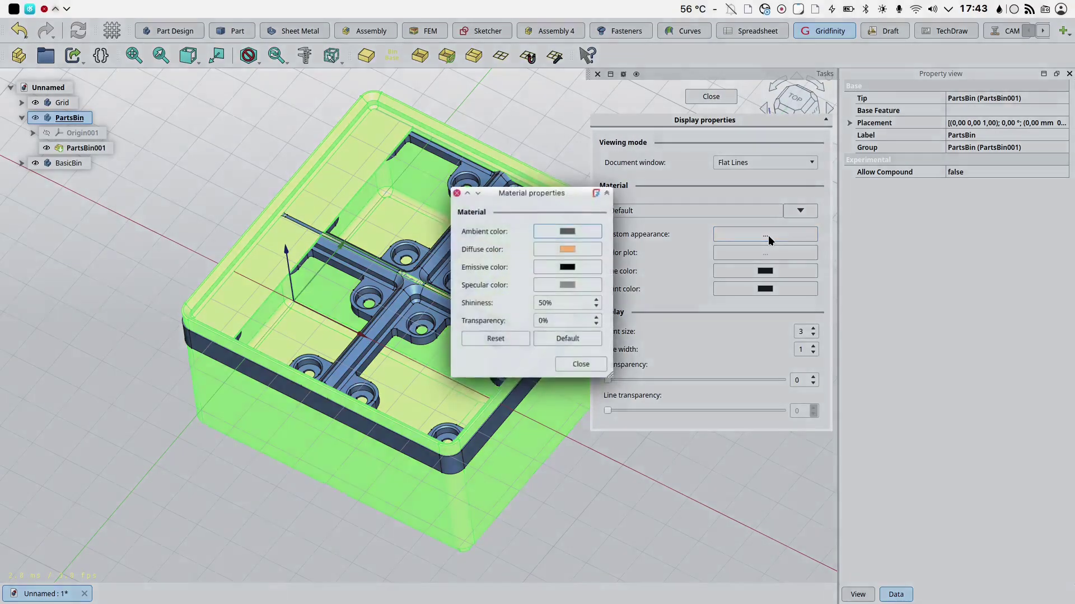
click(567, 250)
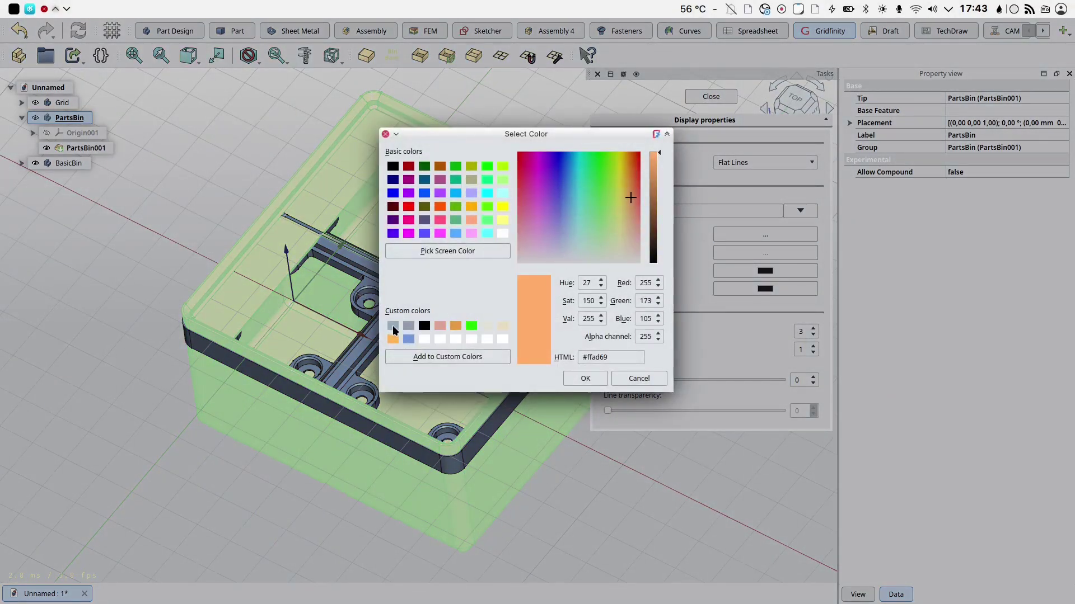
click(392, 326)
click(585, 378)
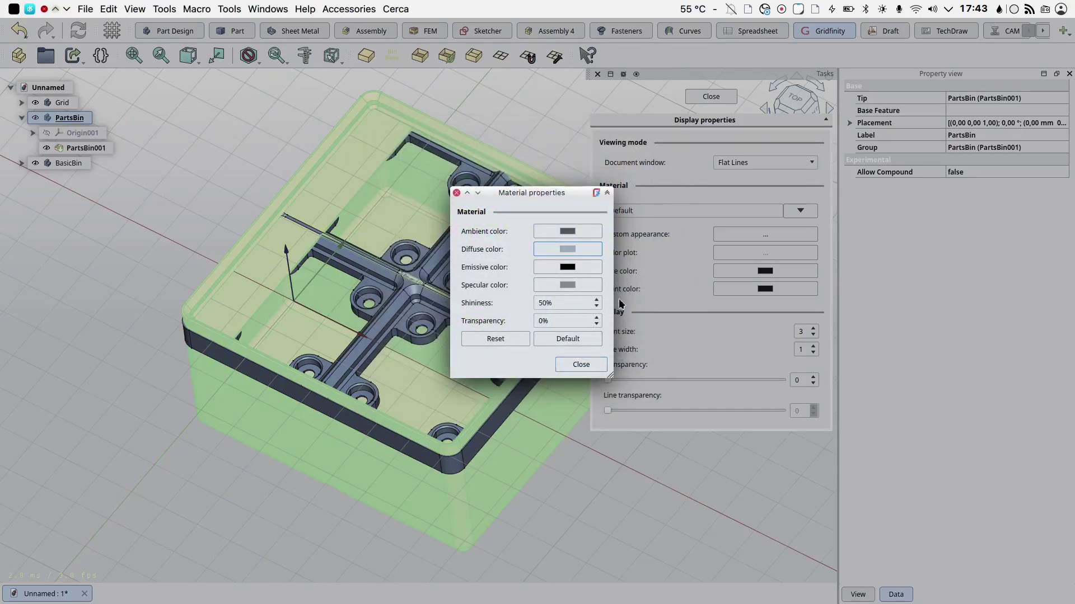
click(579, 365)
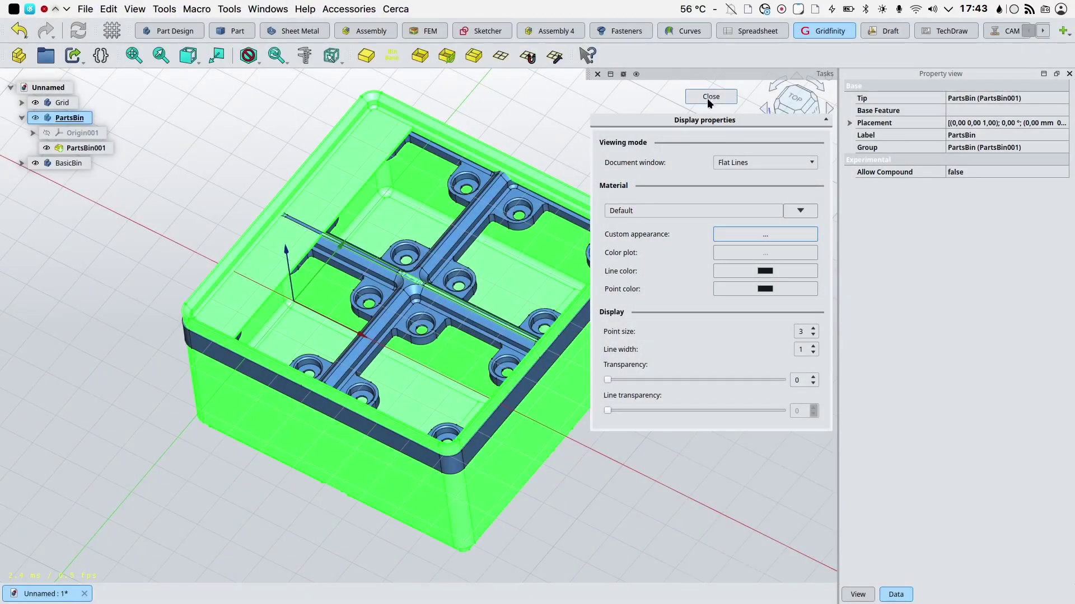
click(707, 97)
- Hide the Grid and PartsBin bodies and select the BasicBin body
click(544, 130)
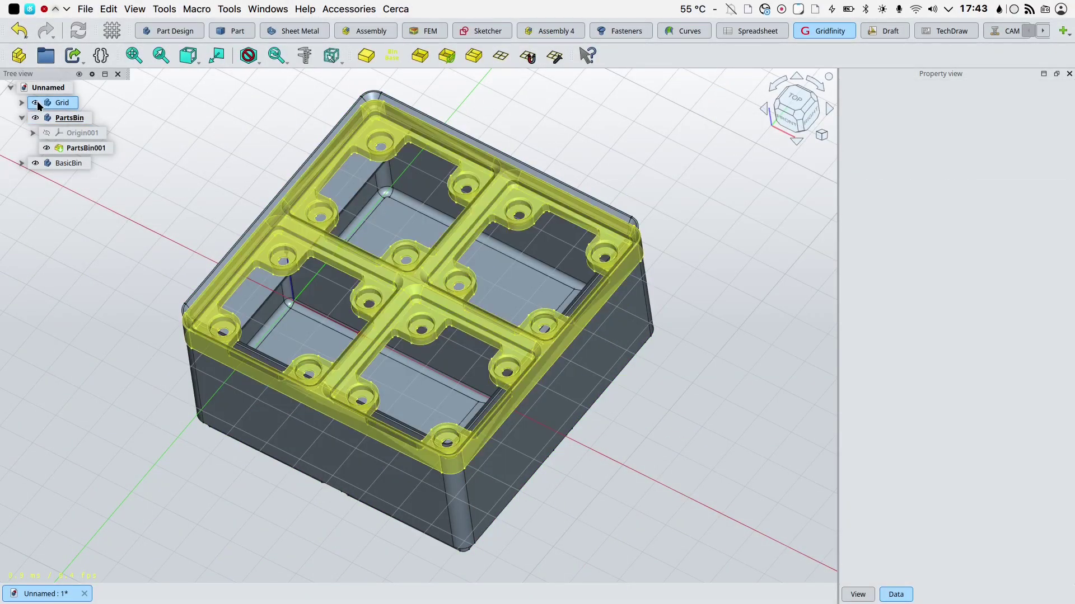
click(36, 102)
click(32, 119)
click(32, 120)
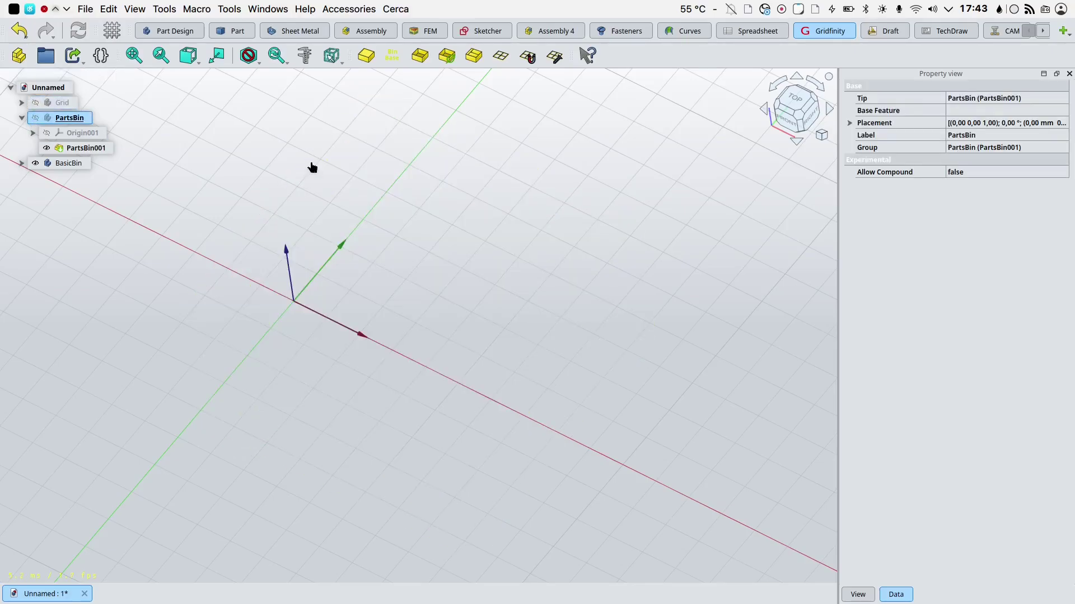
click(68, 164)
- Activate BasicBin and add a Gridfinity Simple Storage Bin to it
double_click(67, 163)
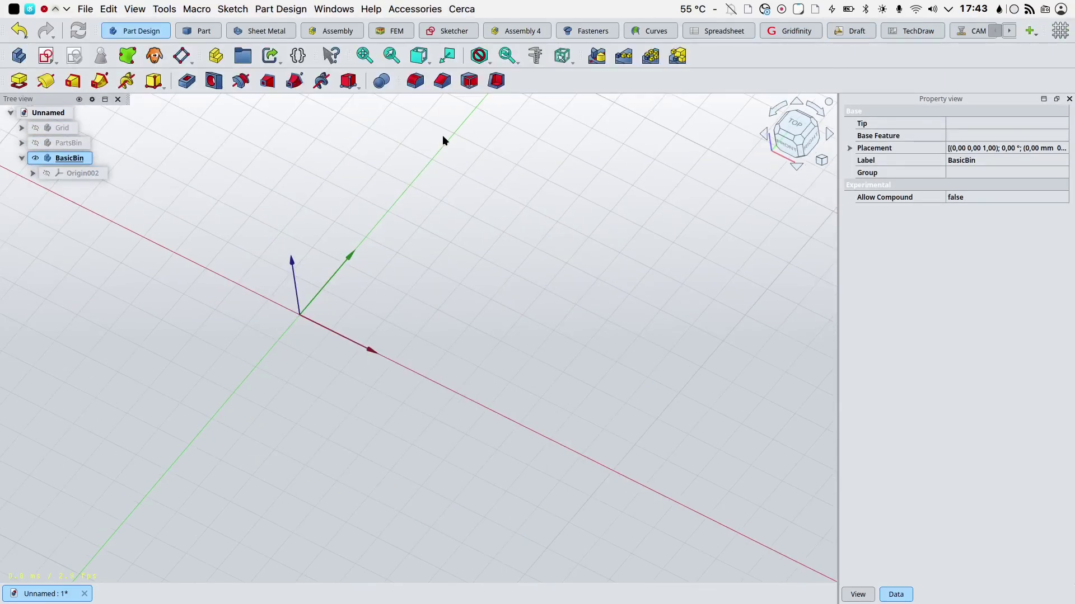
key(Tab)
click(358, 86)
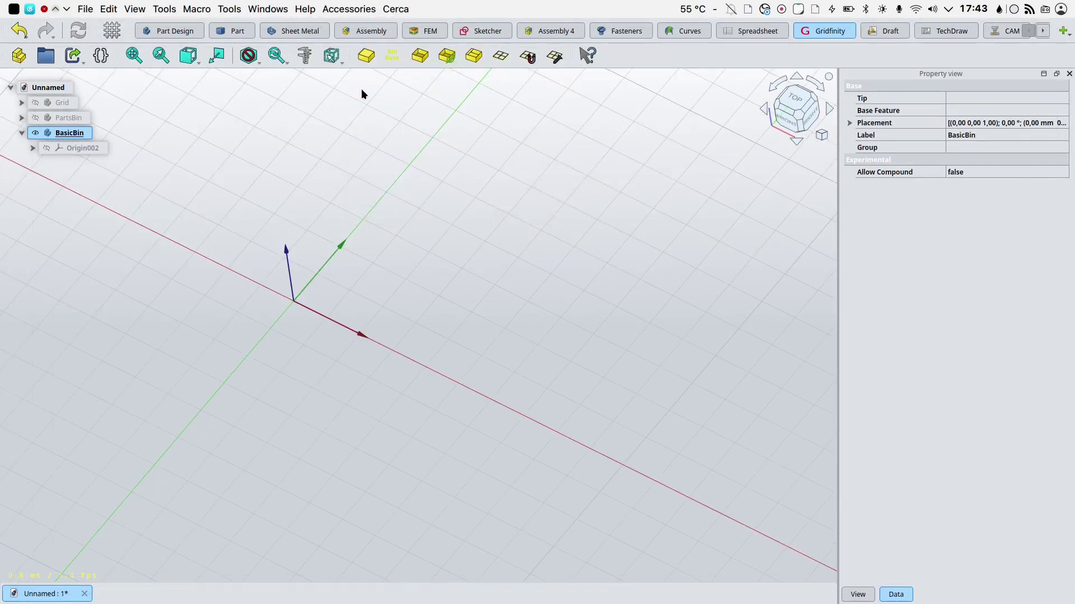
click(420, 60)
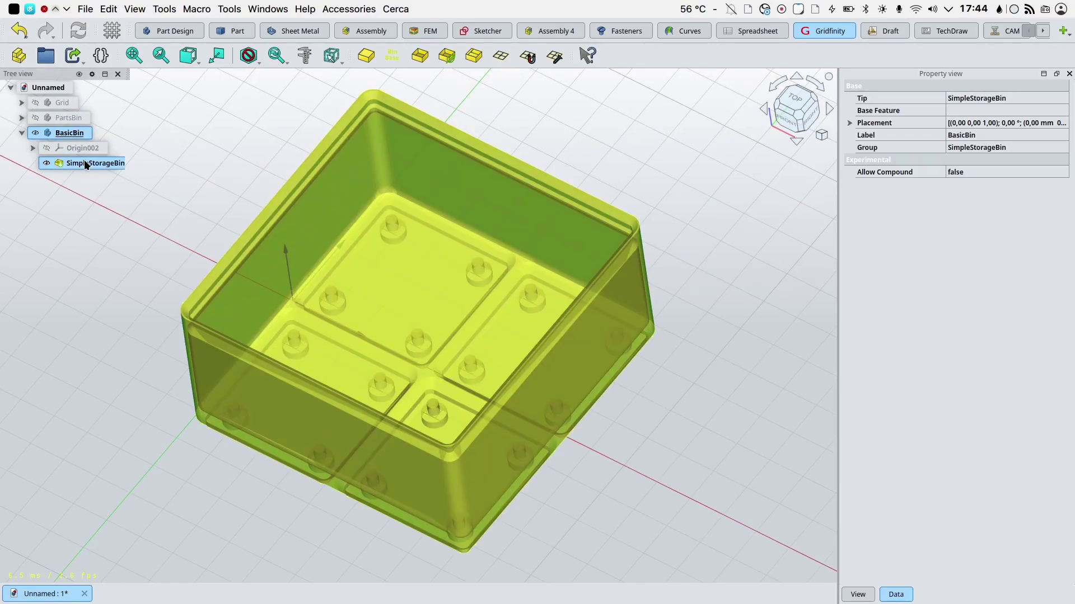
- Orbit to inspect the new storage bin, then hide the BasicBin body
click(216, 153)
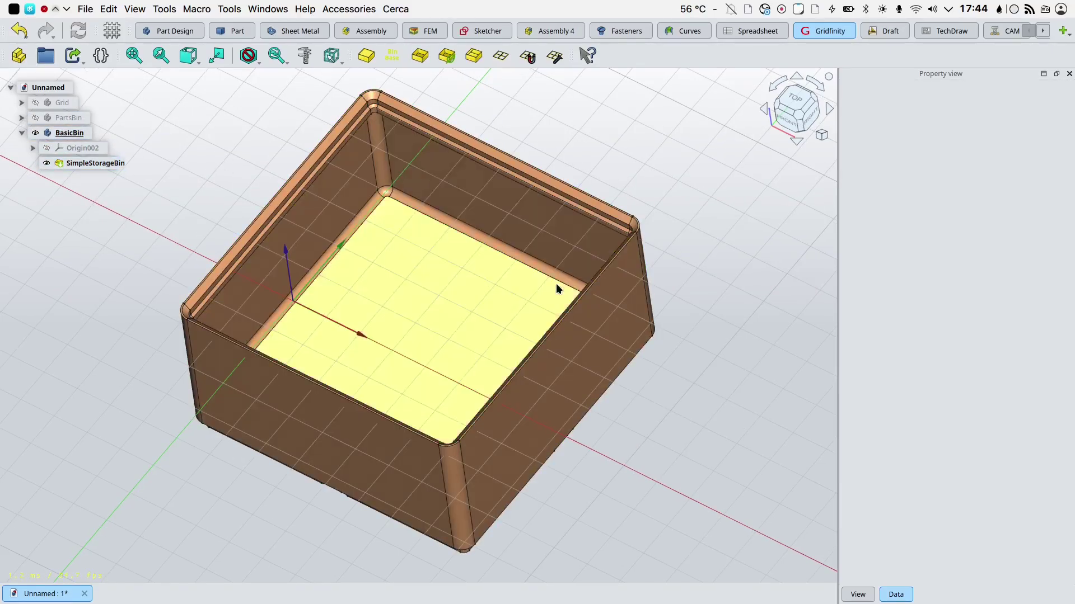
scroll(554, 281, down, 2)
middle_drag(555, 283, 552, 280)
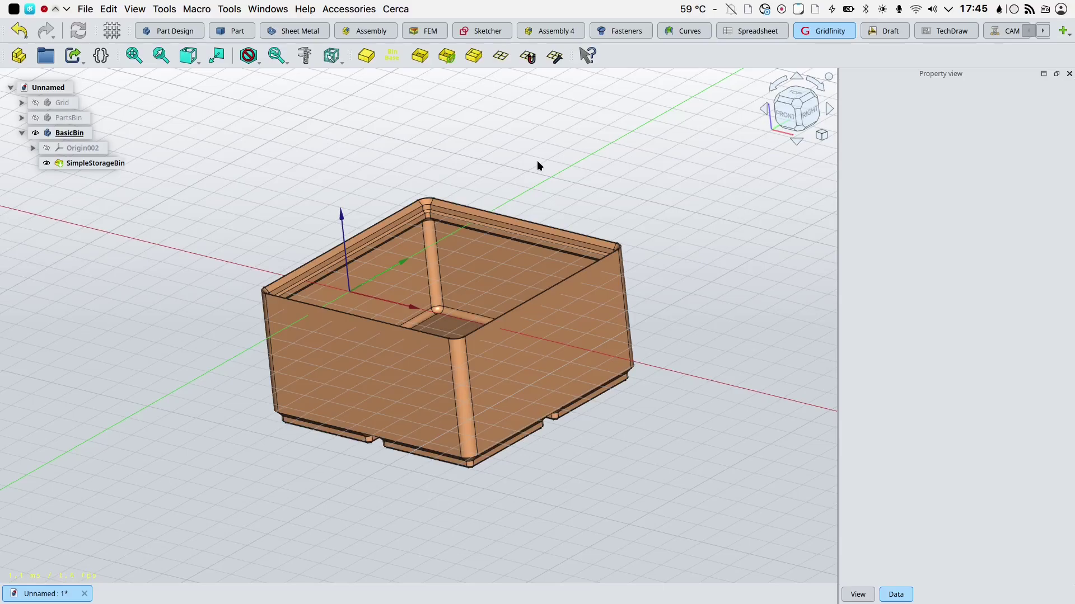
click(150, 139)
key(space)
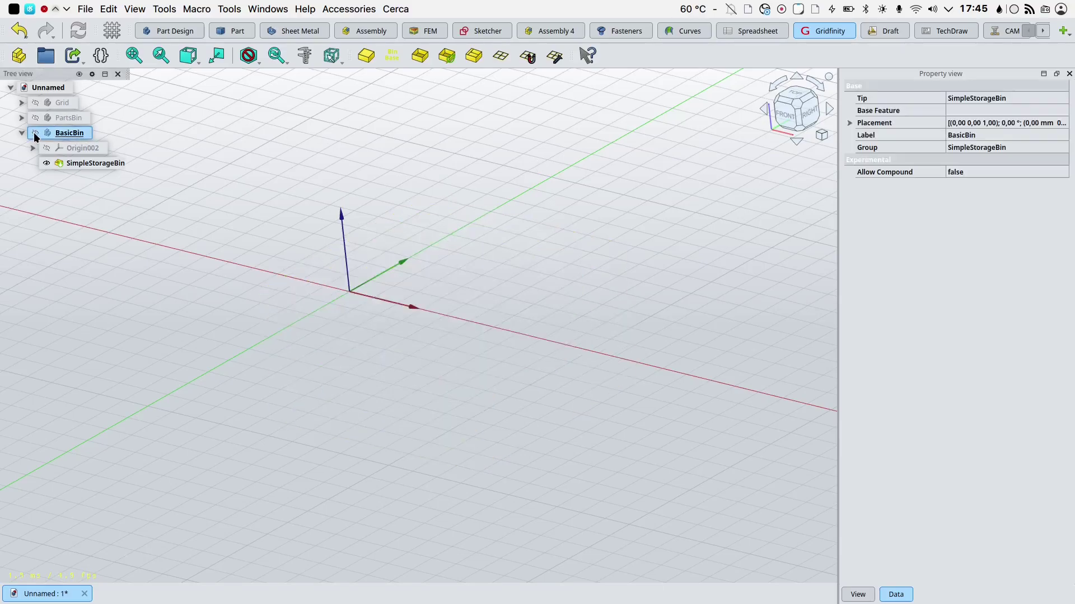
click(515, 211)
key(Tab)
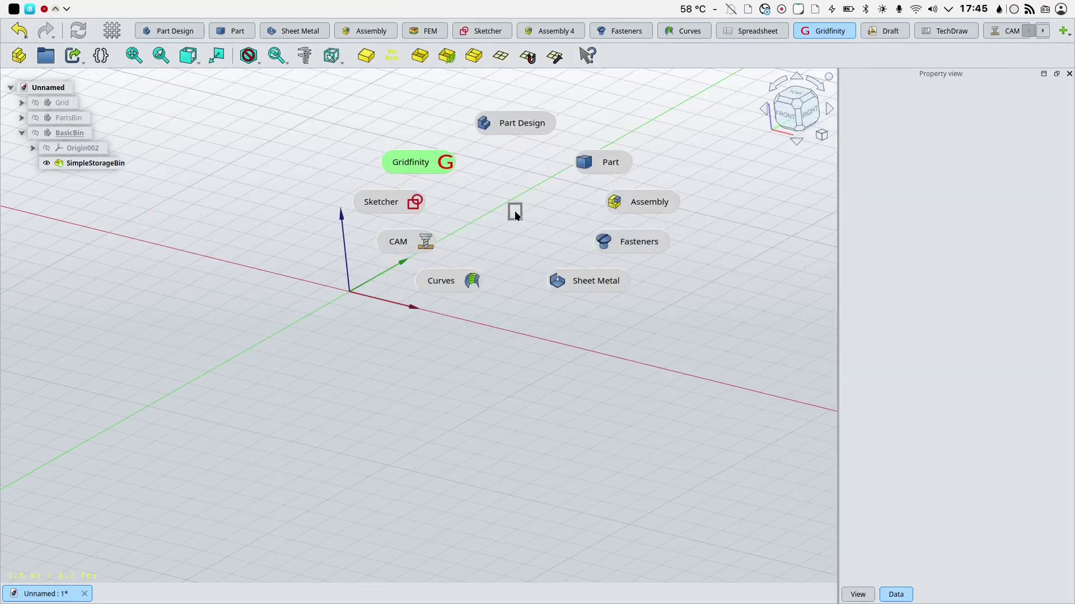
- Create an Assembly with a grounded Grid plus two BasicBin and two PartsBin components
click(644, 206)
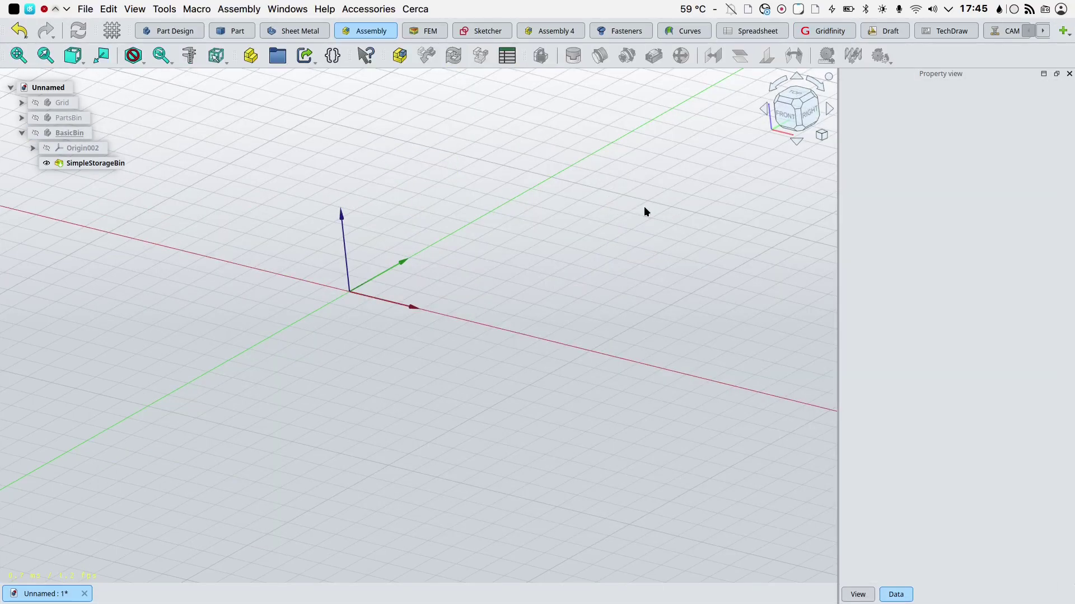
click(398, 56)
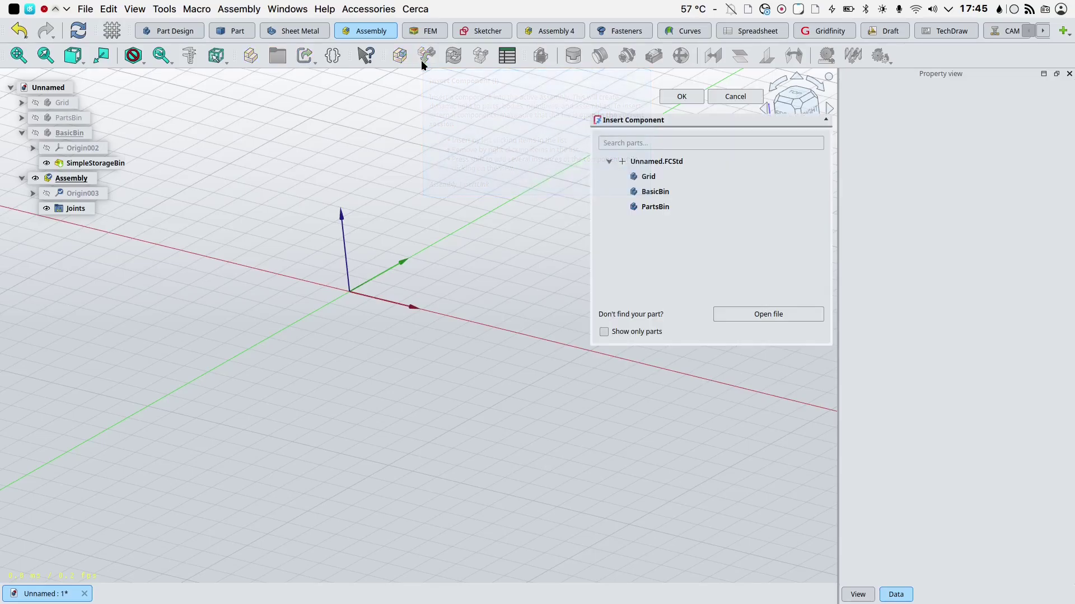
click(647, 177)
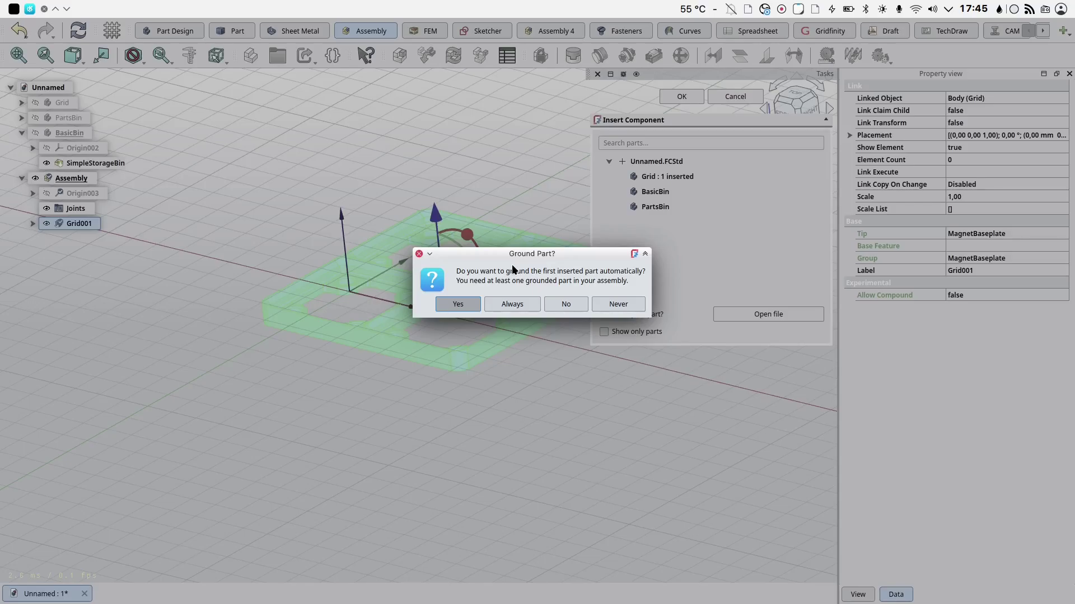
click(456, 304)
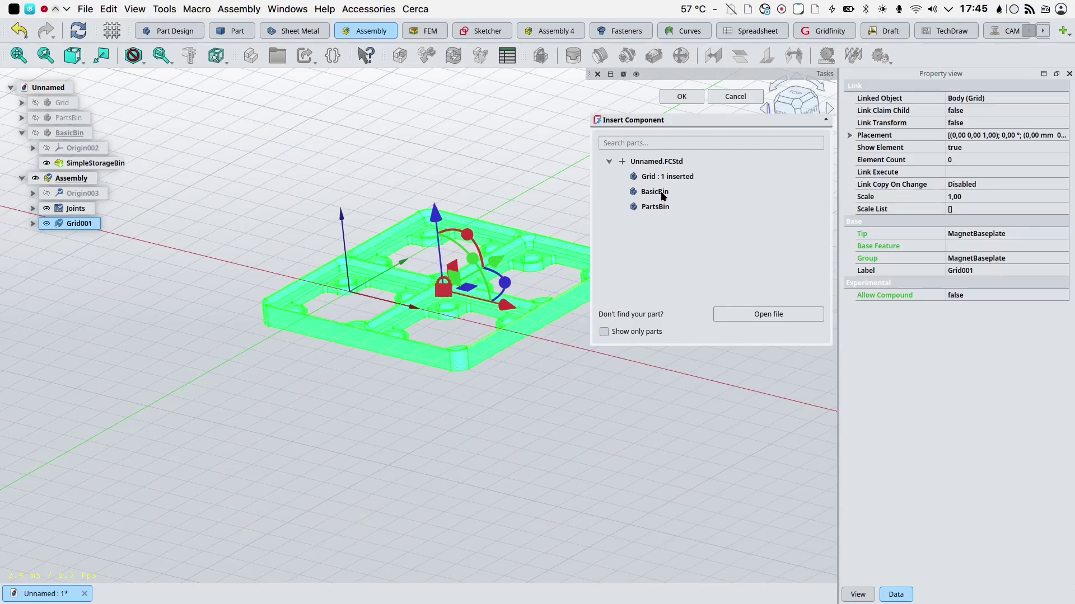
click(656, 192)
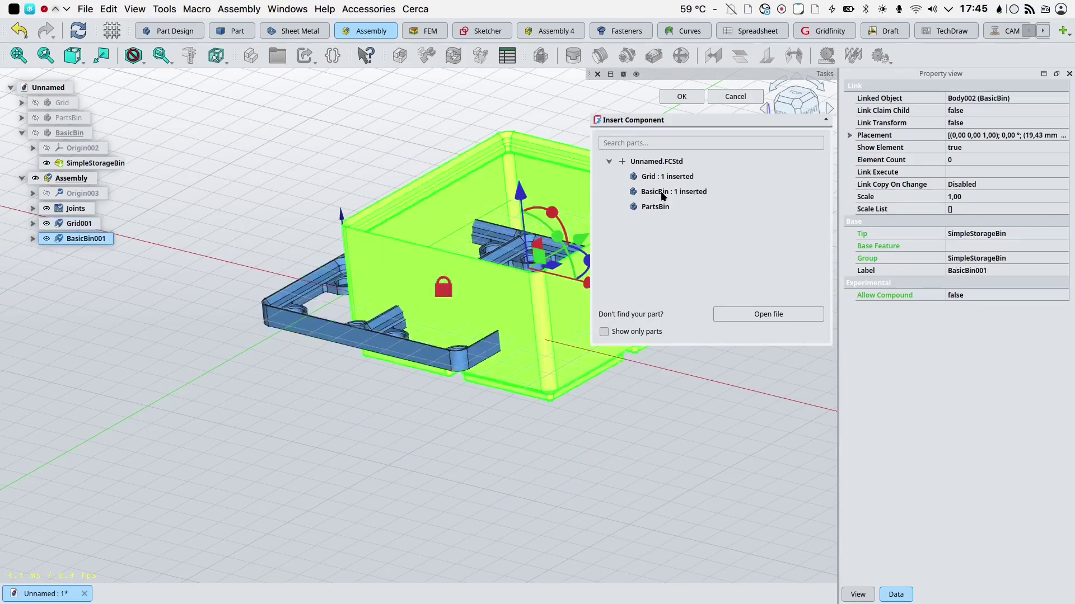
click(662, 193)
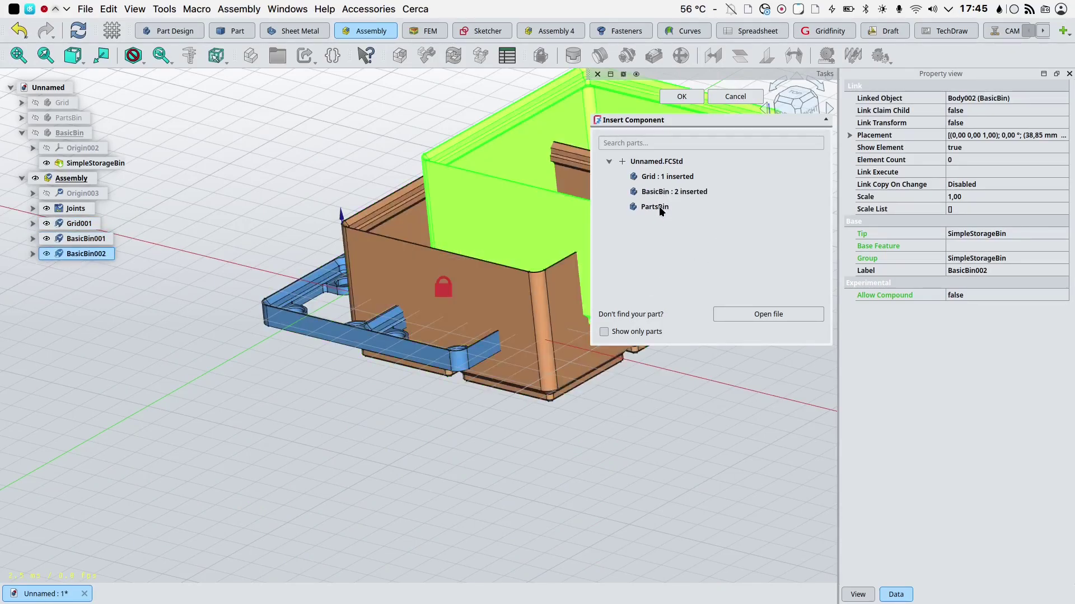
click(660, 207)
click(684, 98)
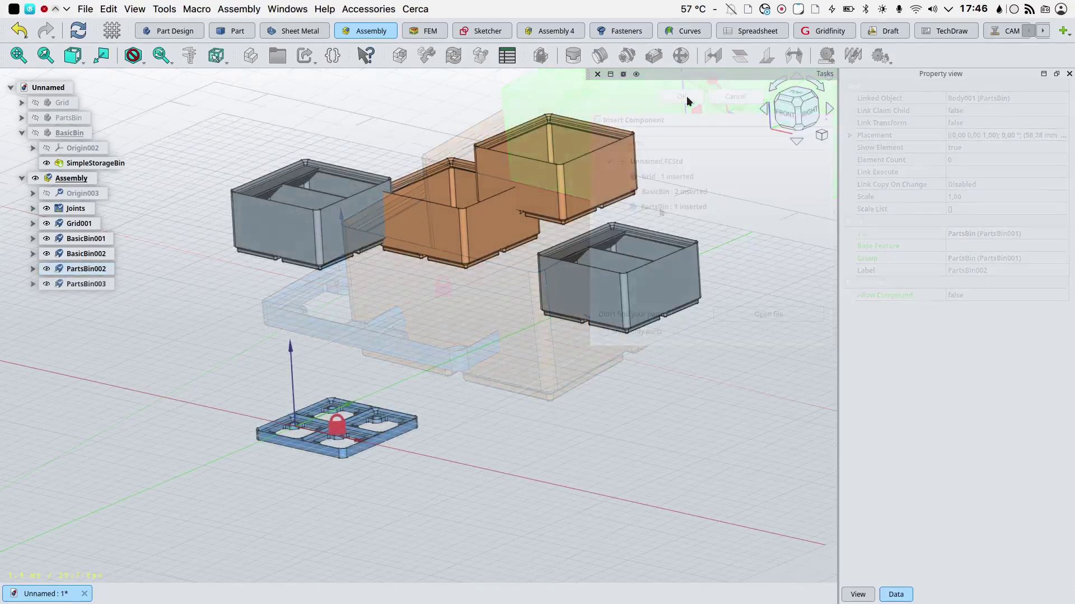
- Zoom around the plate and inspect the GroundedJoint under the assembly's Joints node
scroll(392, 447, up, 5)
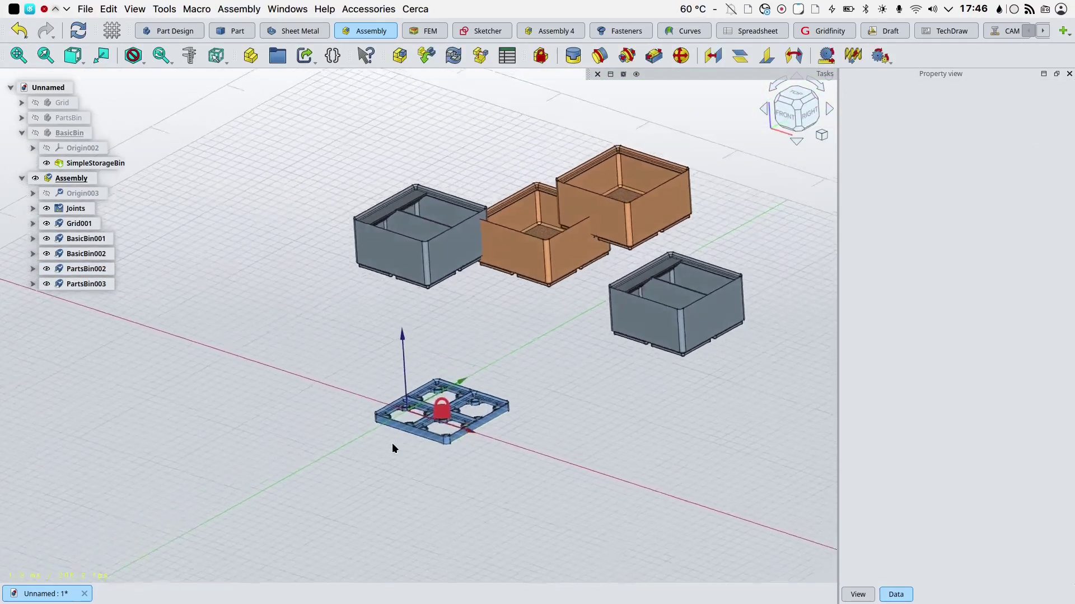
scroll(392, 448, up, 3)
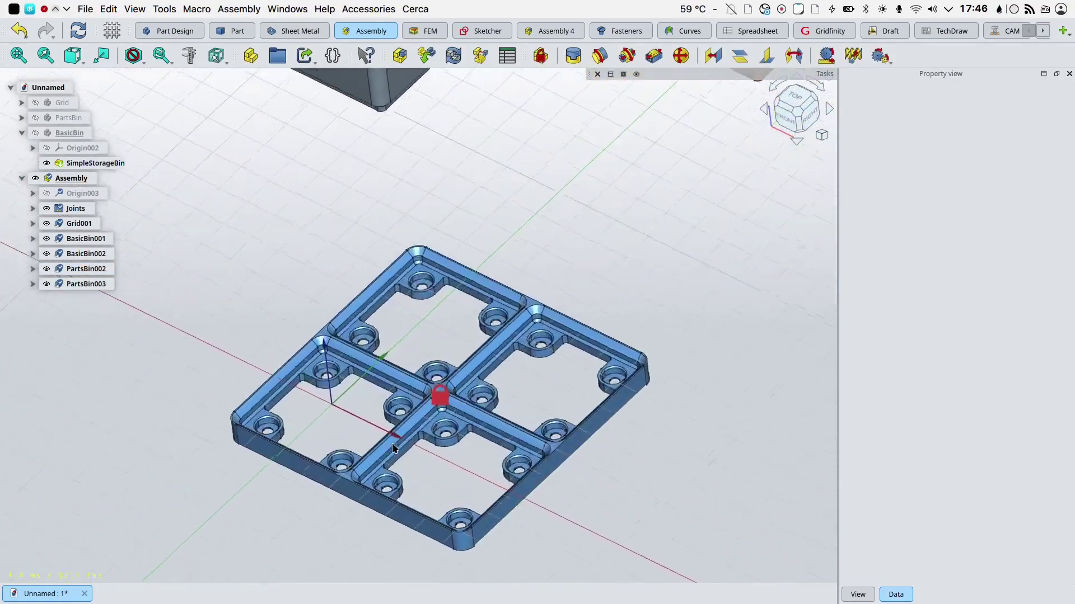
scroll(392, 447, down, 3)
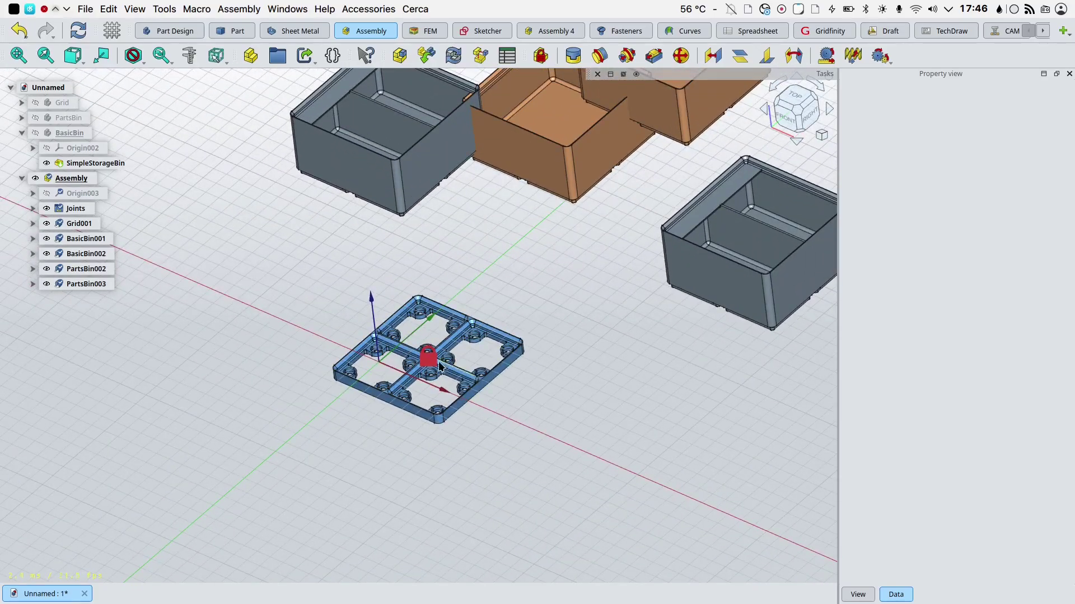
scroll(435, 361, up, 5)
scroll(435, 362, up, 3)
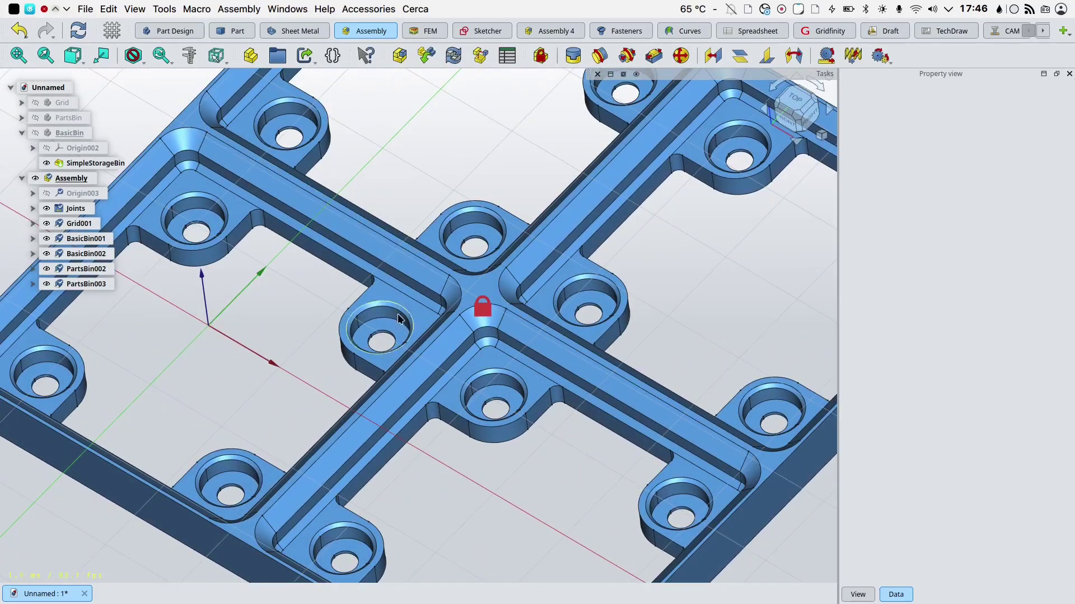
click(33, 209)
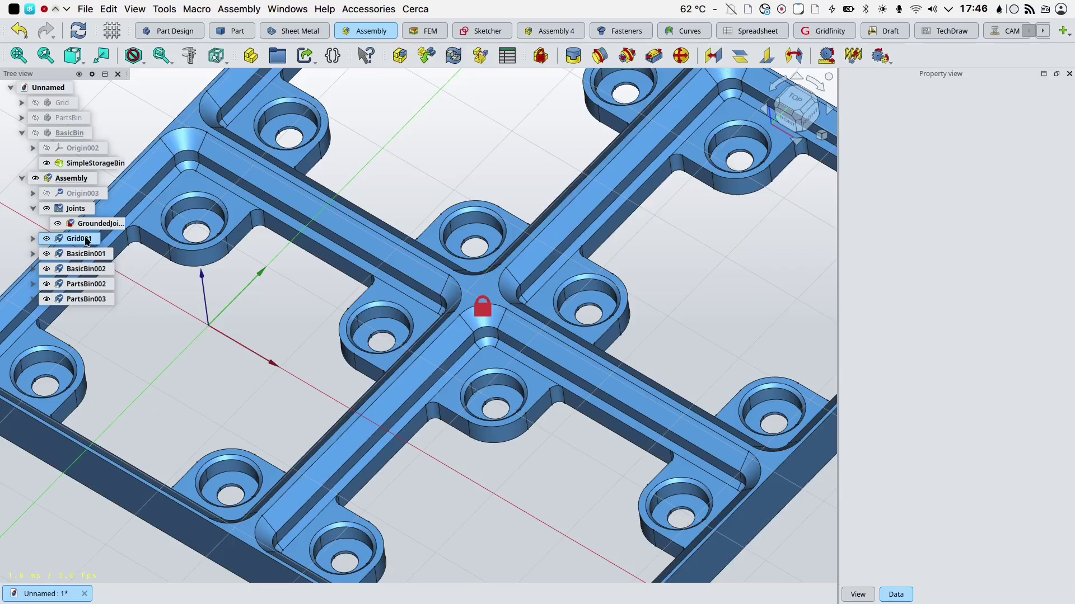
click(56, 224)
scroll(488, 264, down, 8)
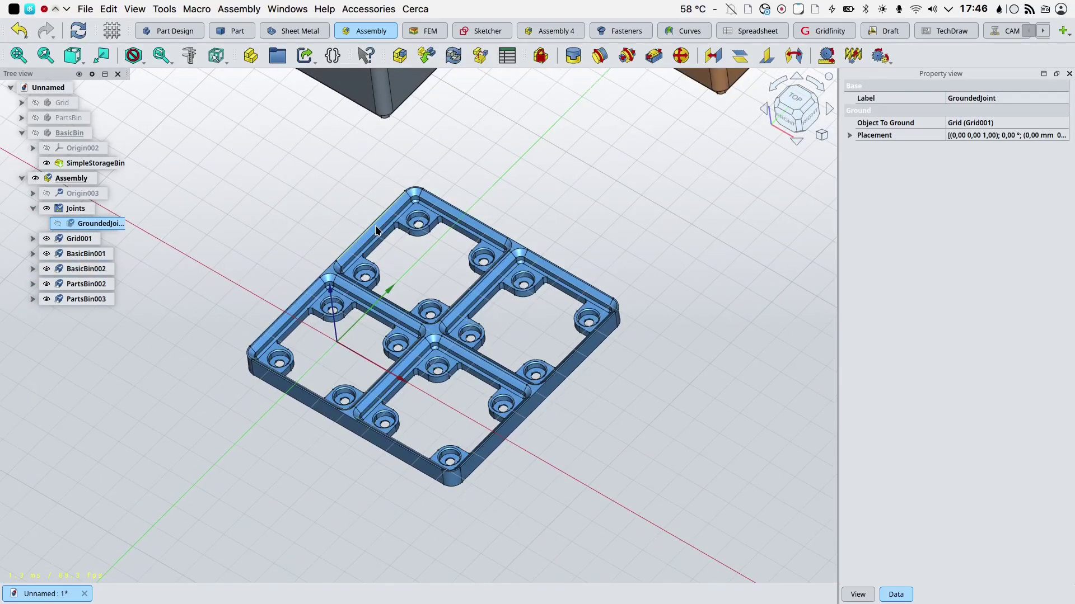
- Set Grid001's x and y Grid Units to 4, making it 168 × 168 mm
click(375, 225)
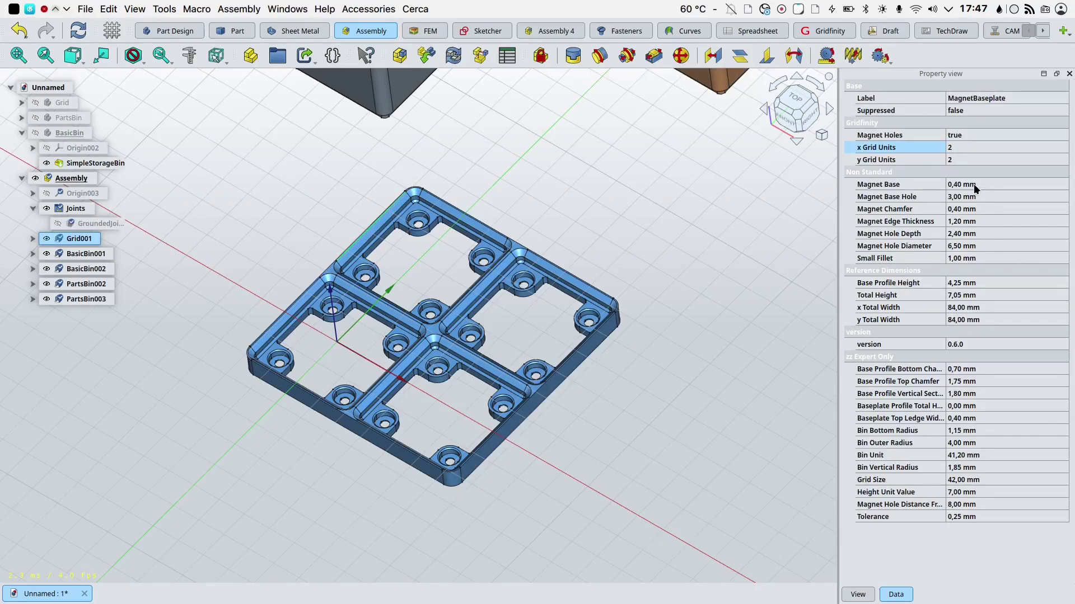
click(956, 146)
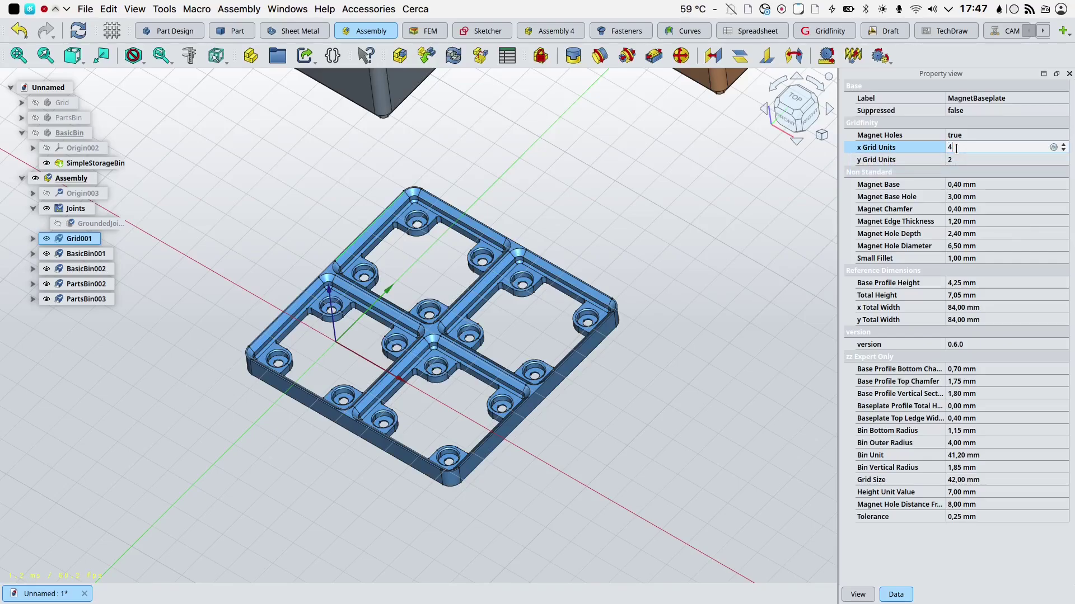
key(Tab)
text(4)
key(Tab)
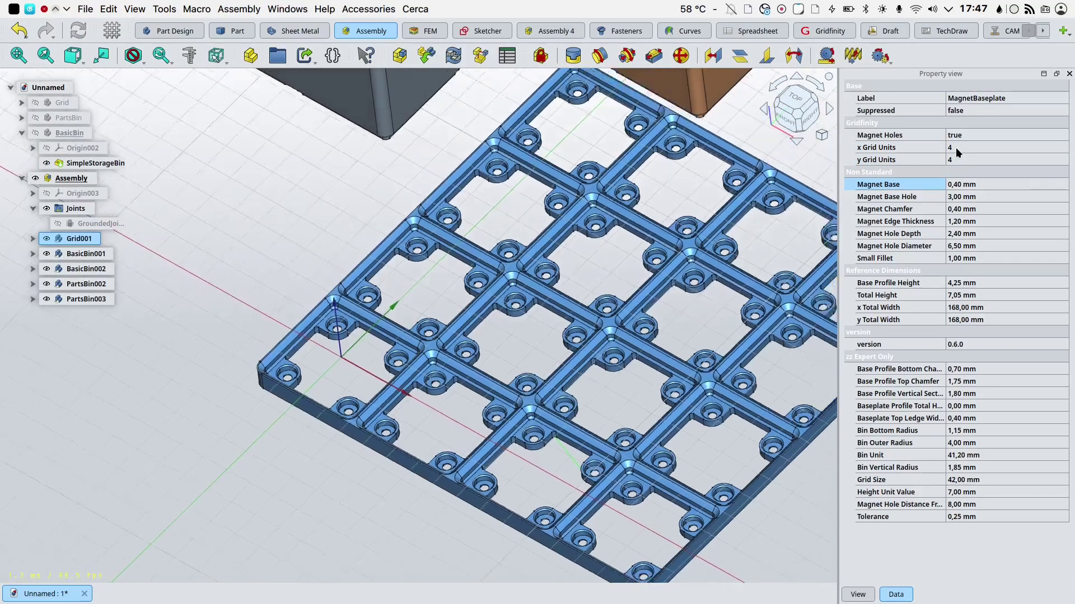
key(1)
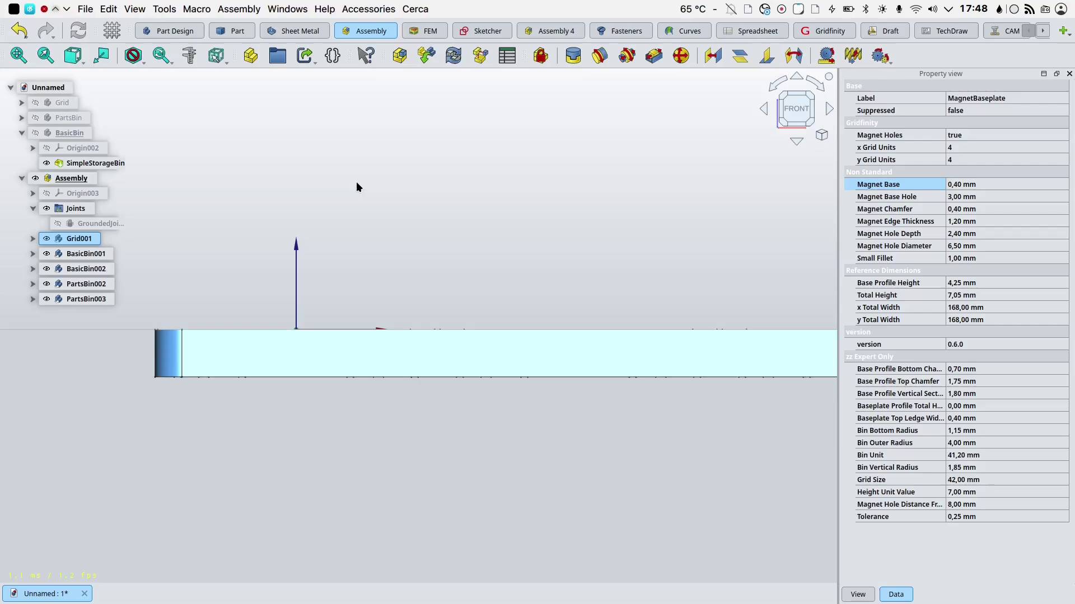
scroll(356, 182, down, 2)
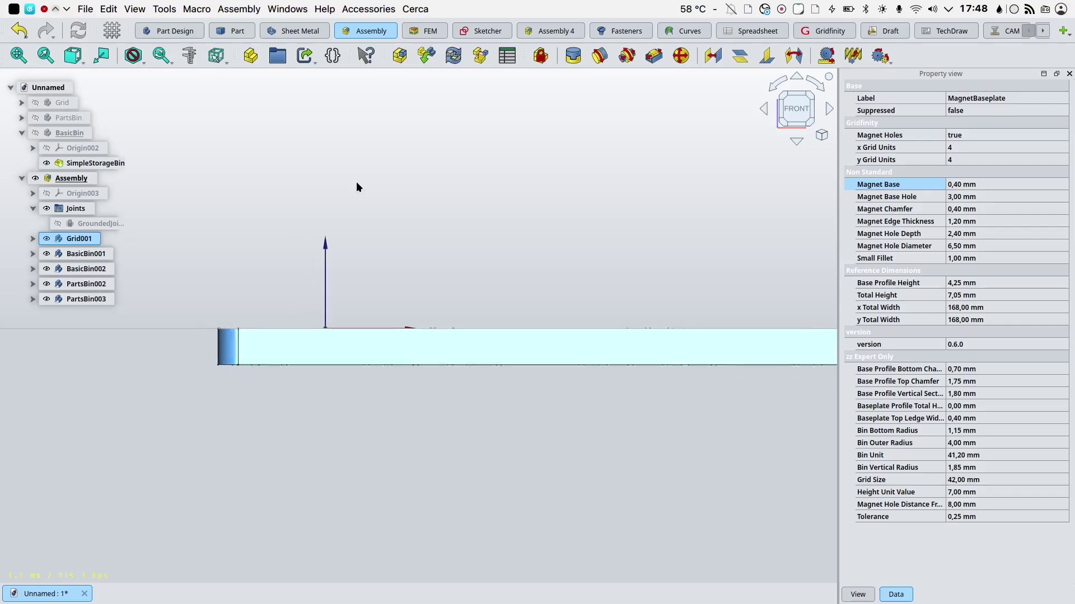
click(80, 179)
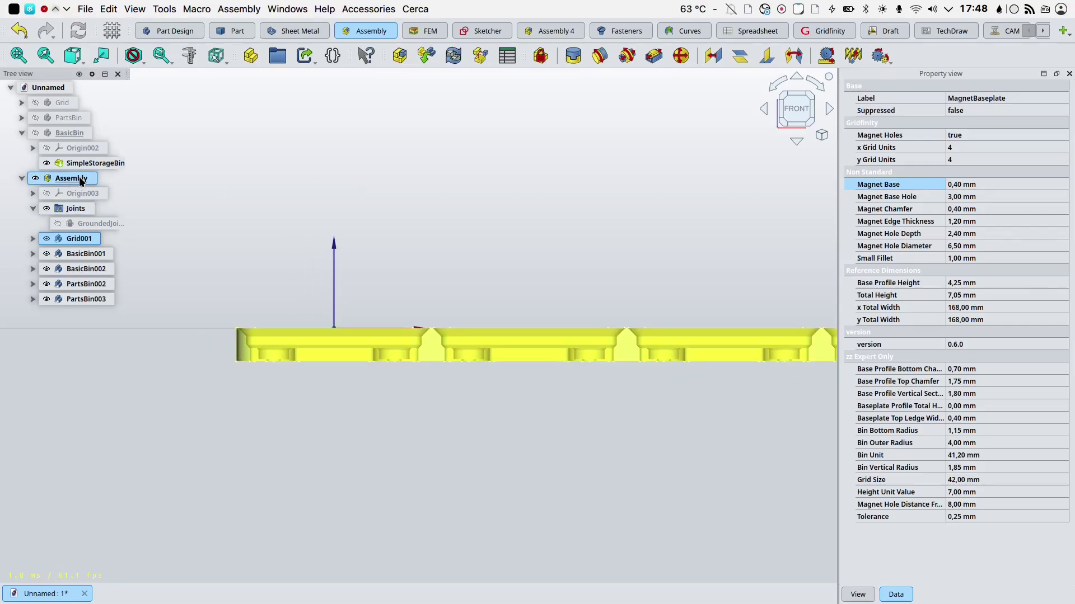
right_click(80, 180)
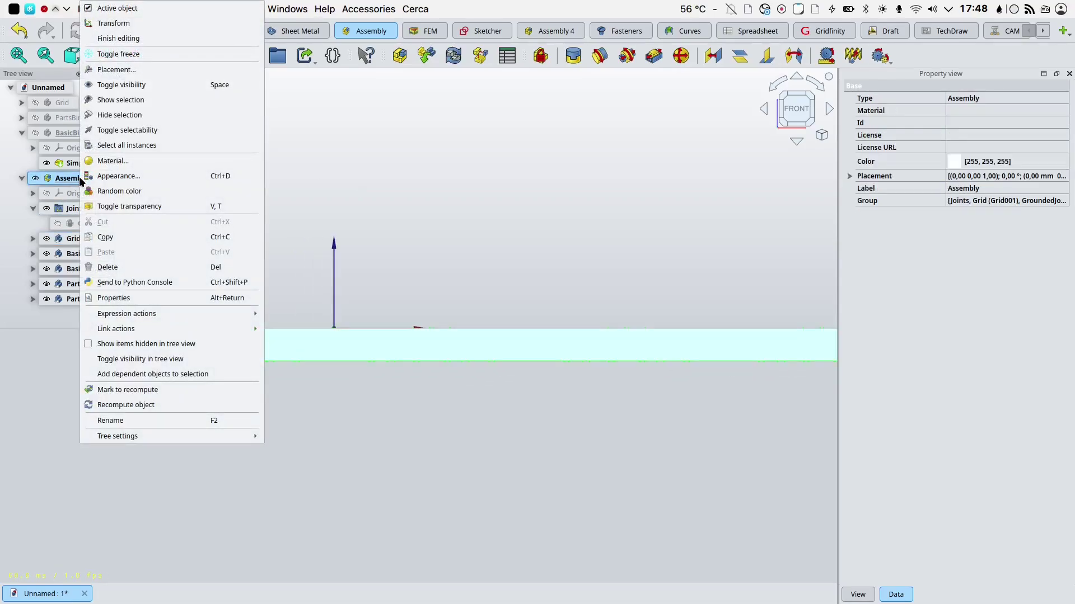
click(130, 23)
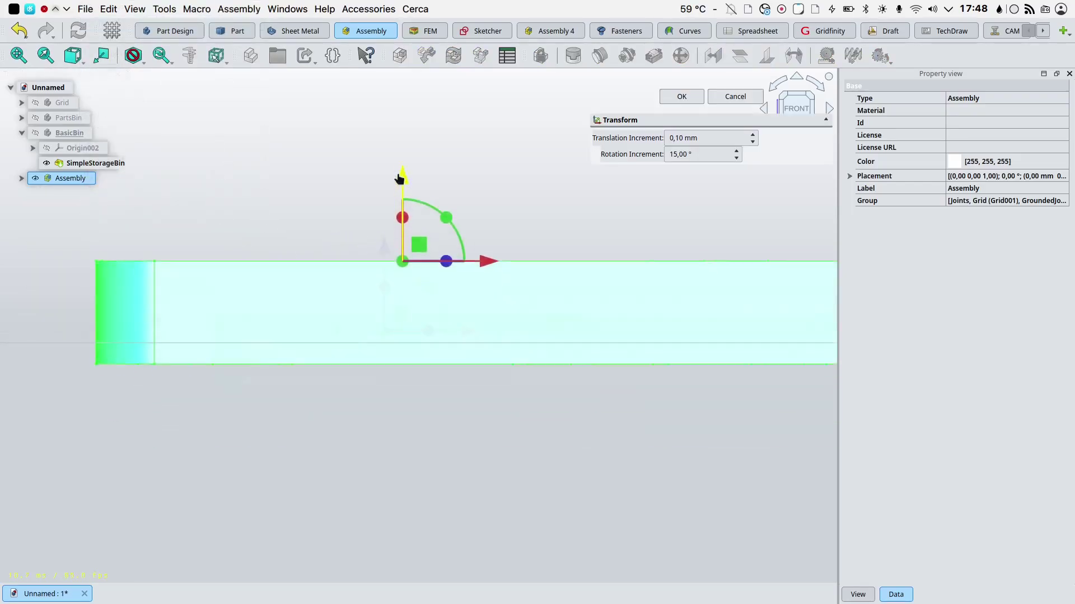
click(691, 96)
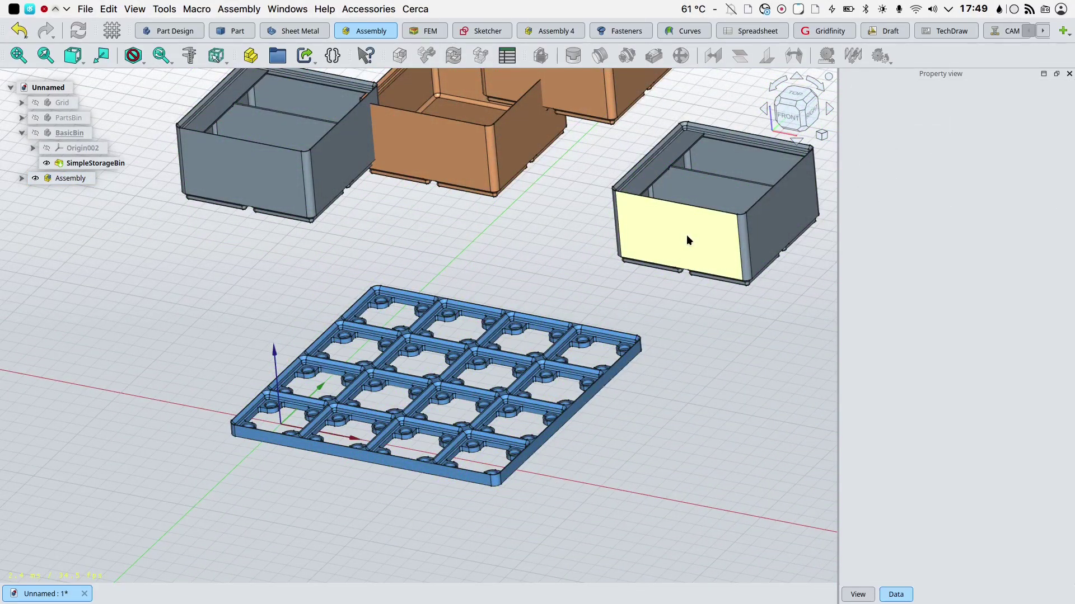
- Activate the Assembly and rotate the left parts bin PartsBin002 by 90°
click(667, 233)
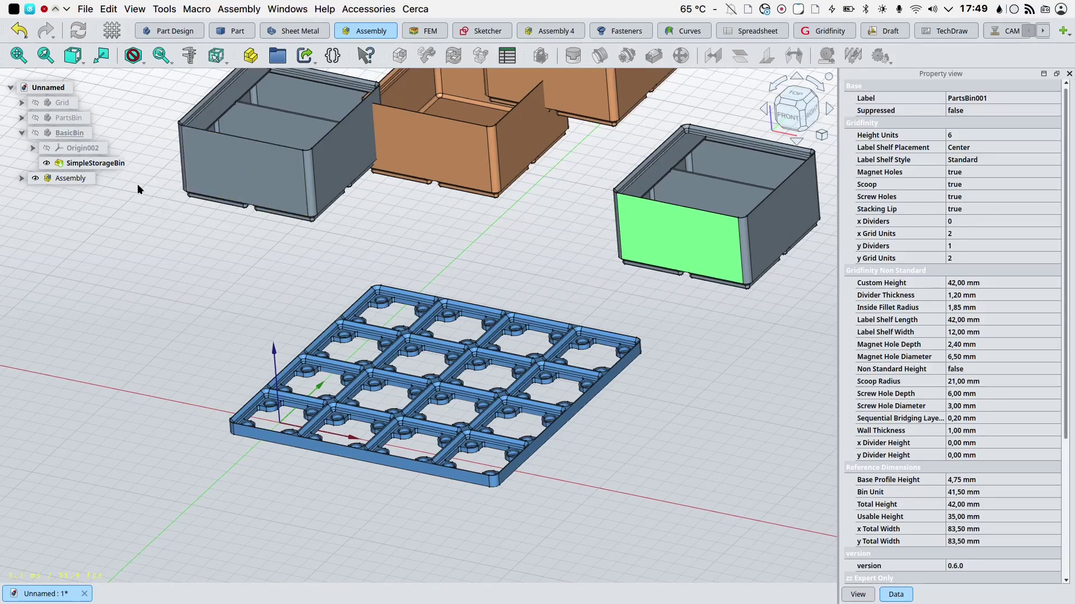
double_click(81, 180)
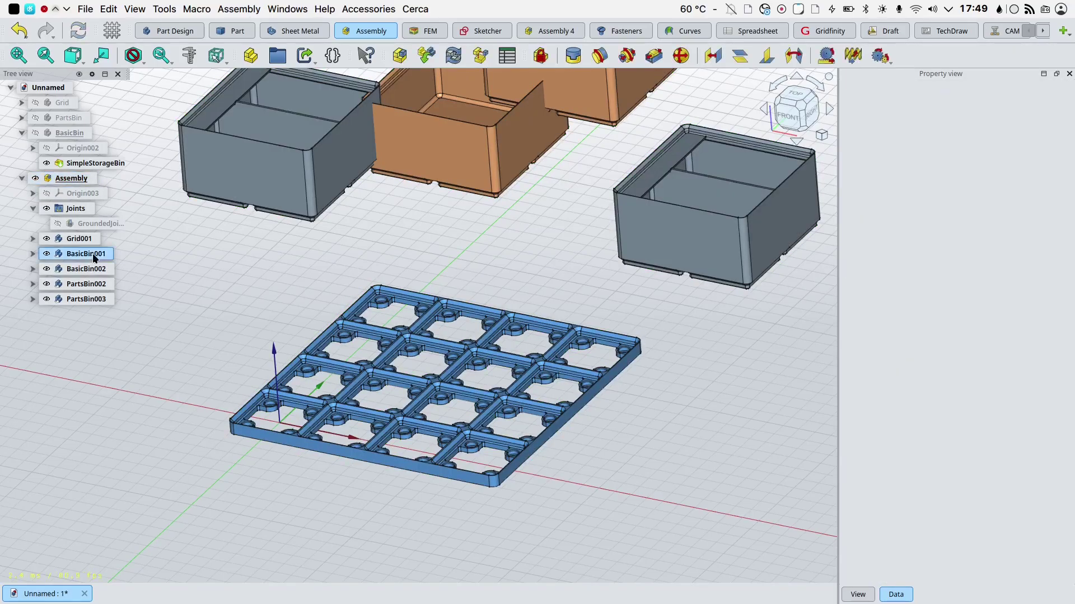
click(97, 286)
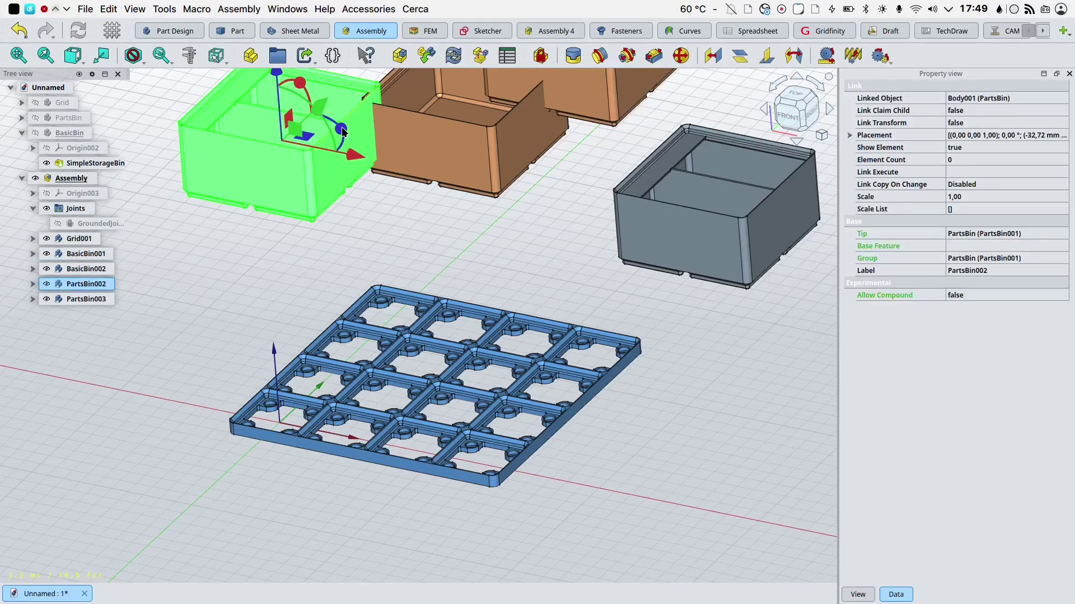
drag(341, 130, 350, 187)
click(353, 196)
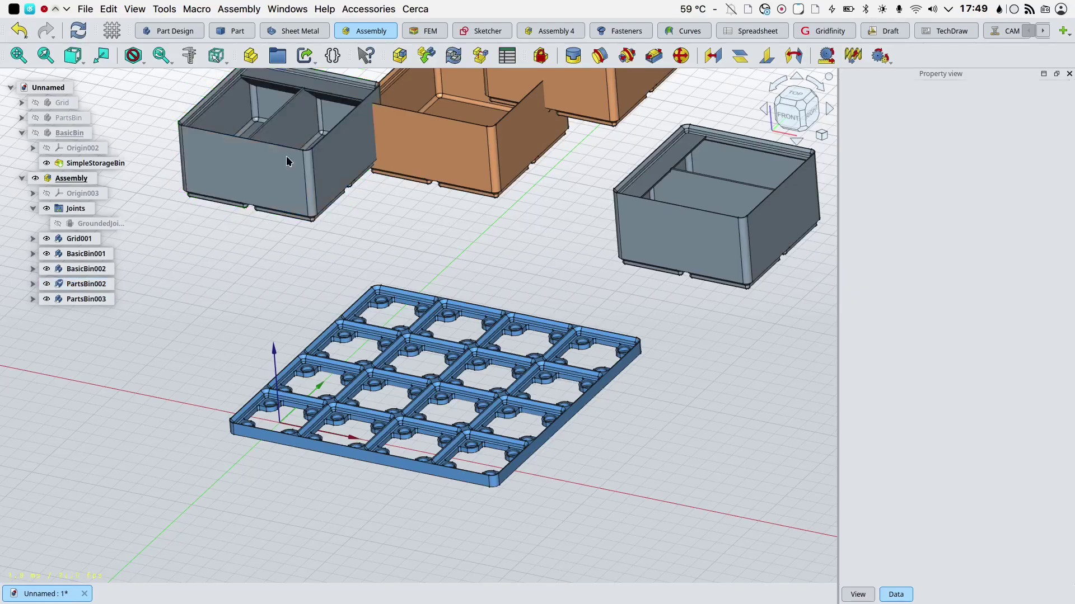
- Drag PartsBin002 and PartsBin003 down closer to the blue baseplate
drag(287, 162, 316, 241)
drag(700, 253, 619, 303)
scroll(450, 237, up, 10)
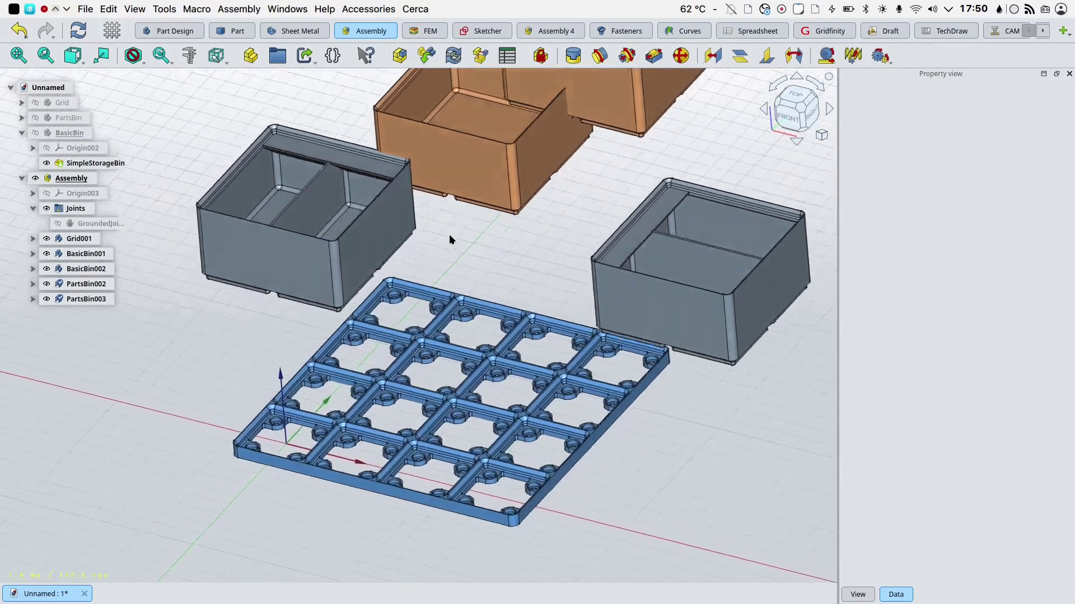
- Select a magnet hole edge on Grid001 and the matching hole edge under PartsBin002
scroll(449, 240, up, 6)
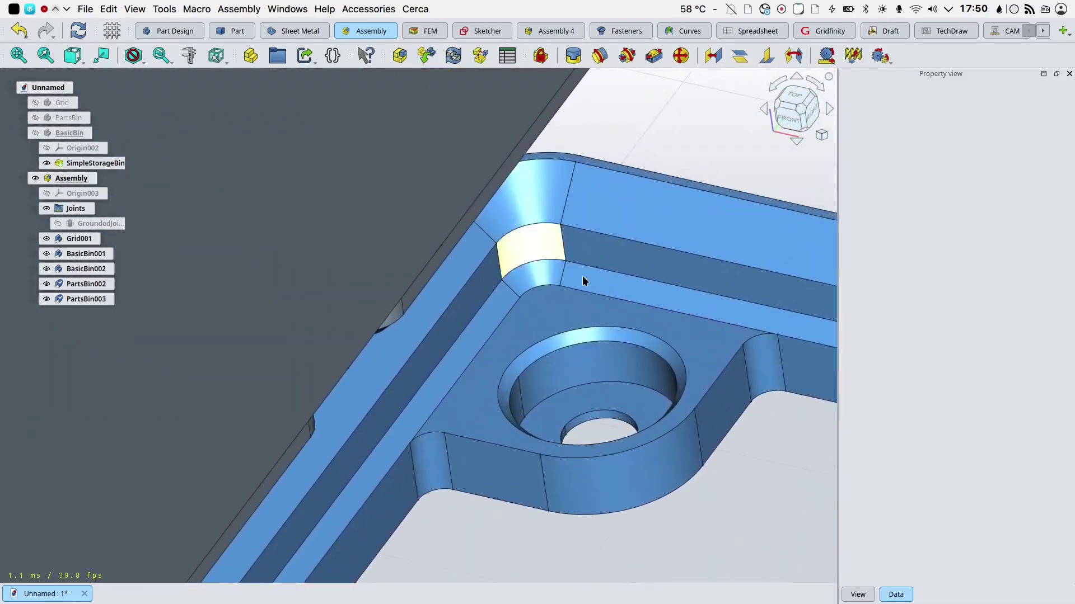
click(638, 329)
scroll(638, 329, down, 15)
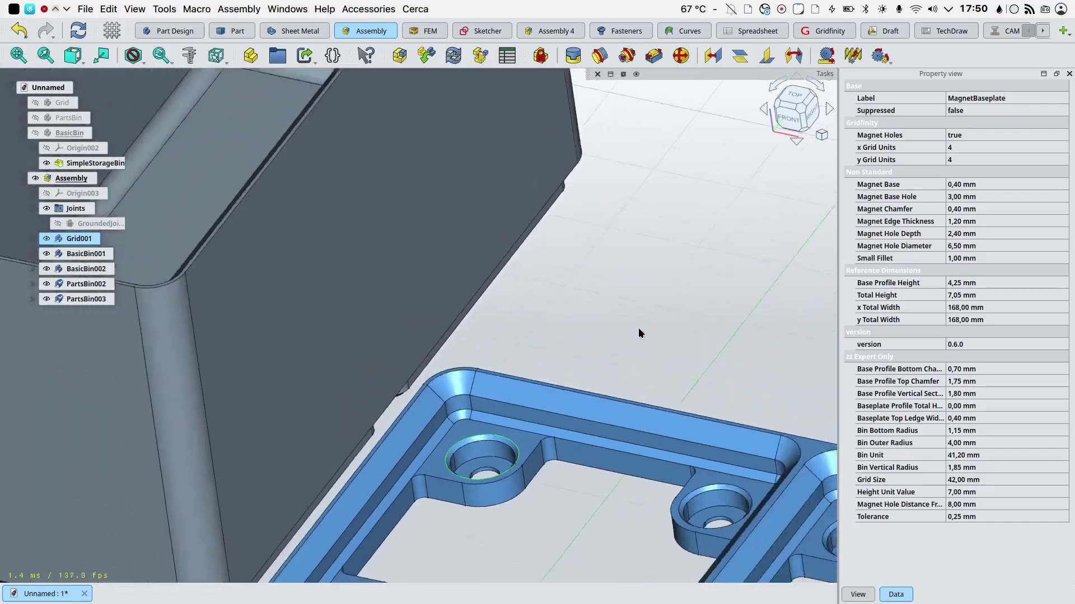
scroll(639, 332, down, 3)
scroll(639, 333, up, 10)
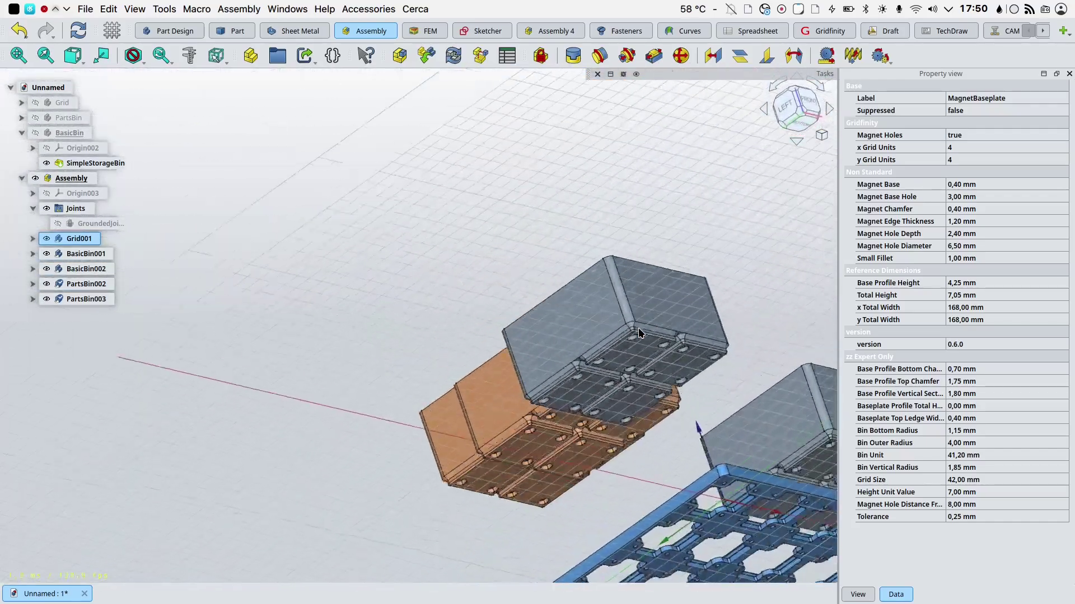
scroll(639, 332, down, 5)
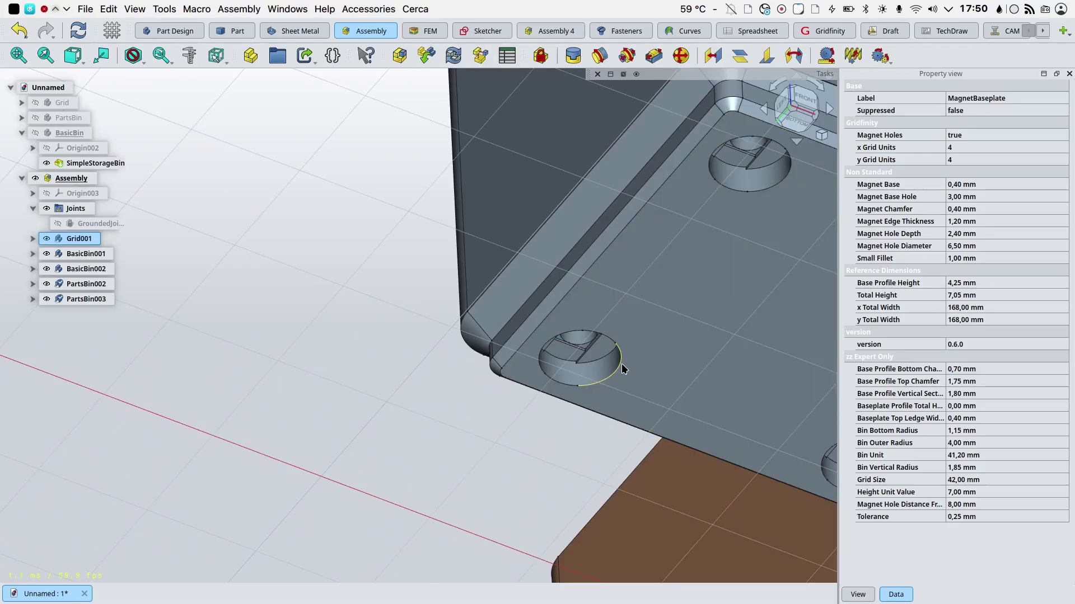
ctrl+click(621, 364)
scroll(621, 364, up, 8)
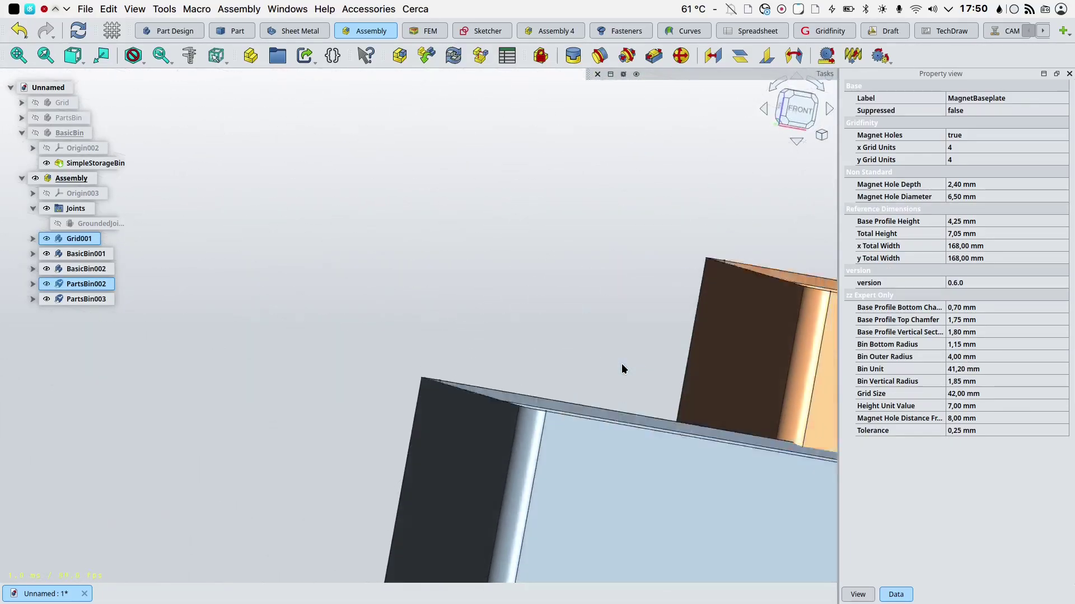
scroll(621, 363, down, 8)
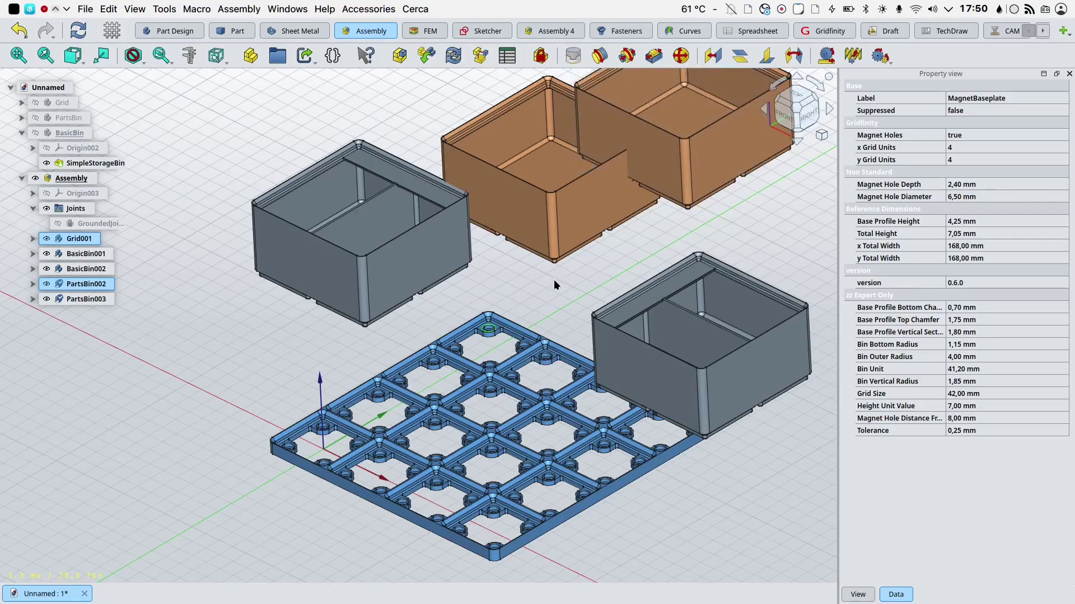
- Create a Fixed joint rotated 90° between the edges and solve the assembly
key(f)
scroll(554, 285, up, 5)
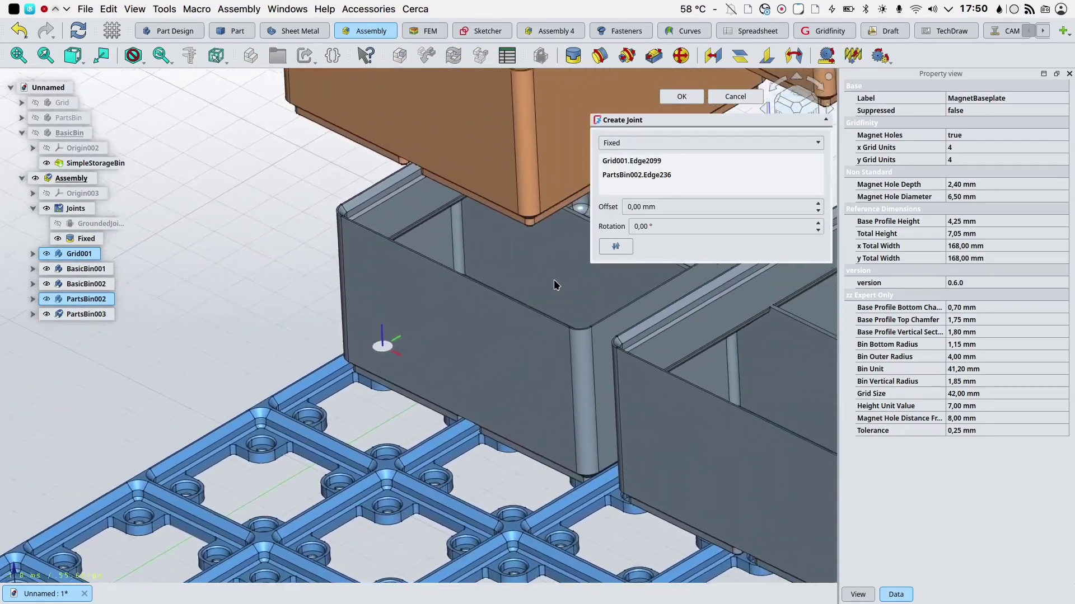
scroll(553, 280, down, 4)
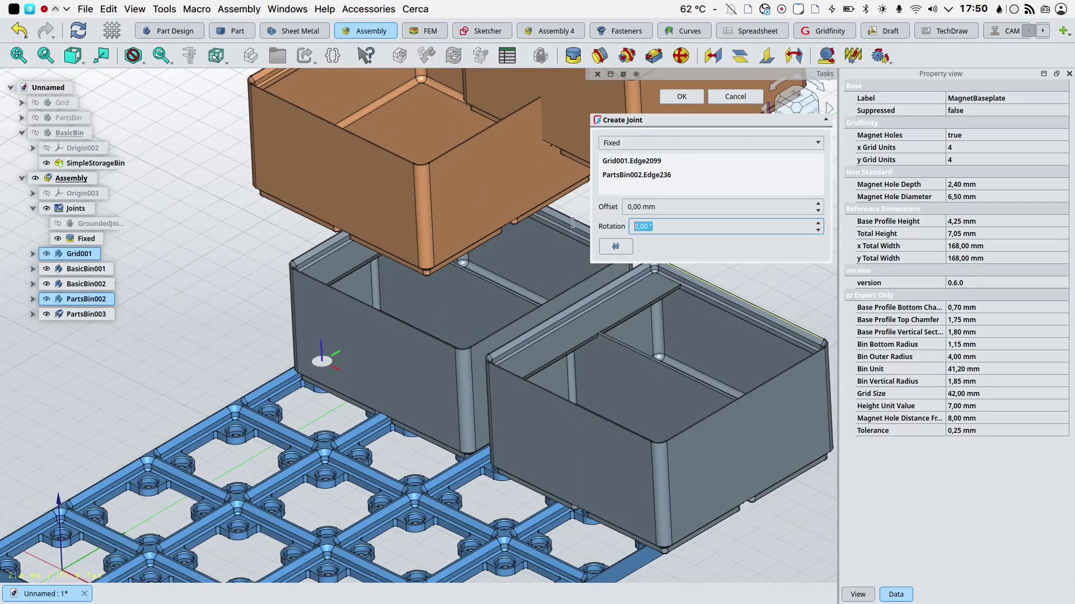
text(90)
click(669, 98)
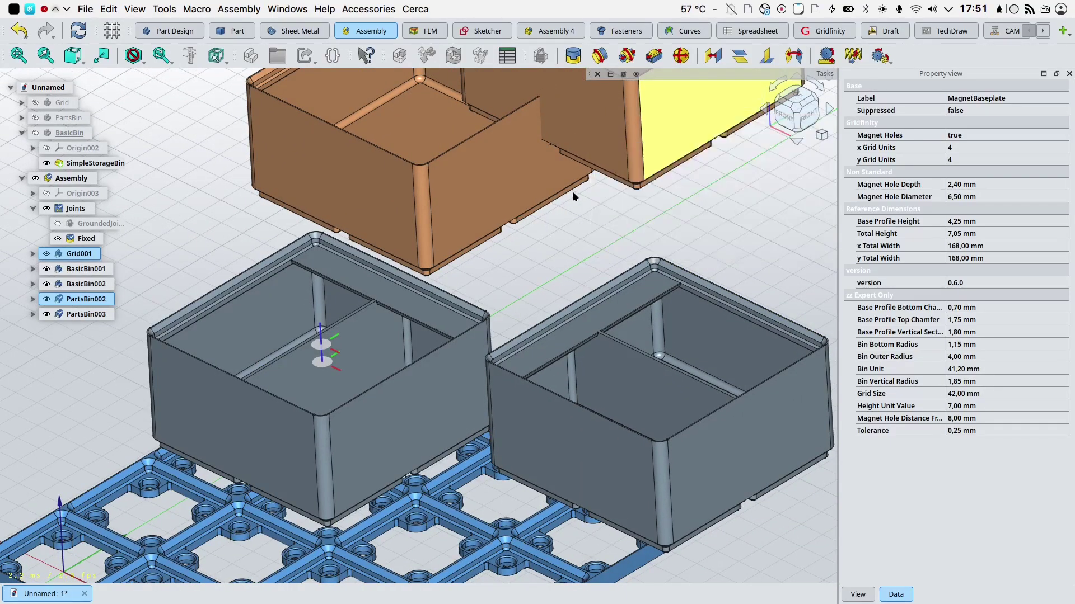
middle_drag(443, 381, 443, 381)
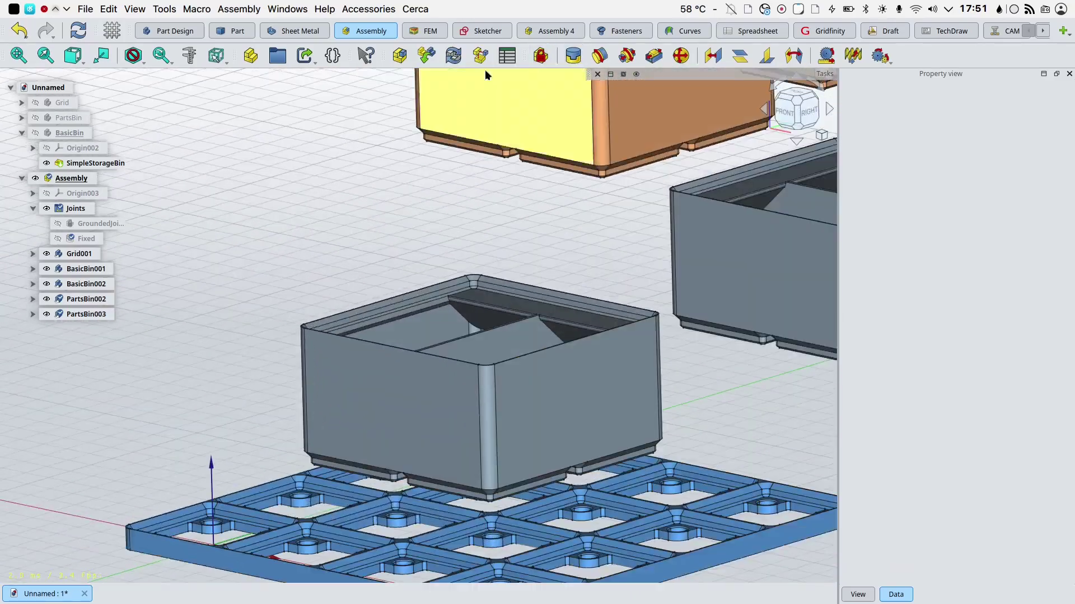
click(455, 58)
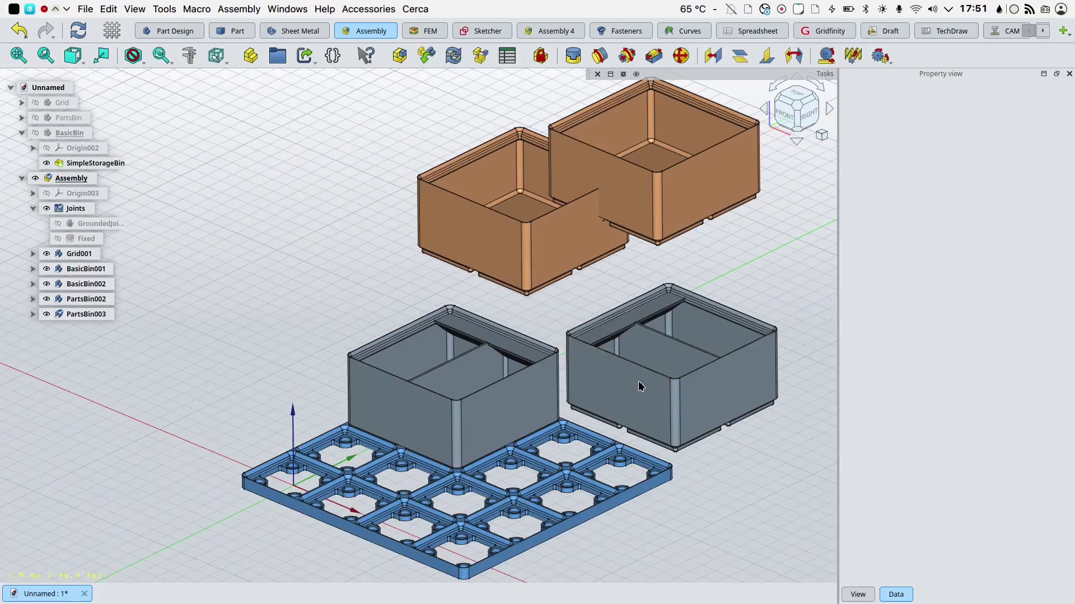
- Join a Grid001 magnet-hole edge to PartsBin003's hole edge with a Fixed joint rotated 90°
click(94, 314)
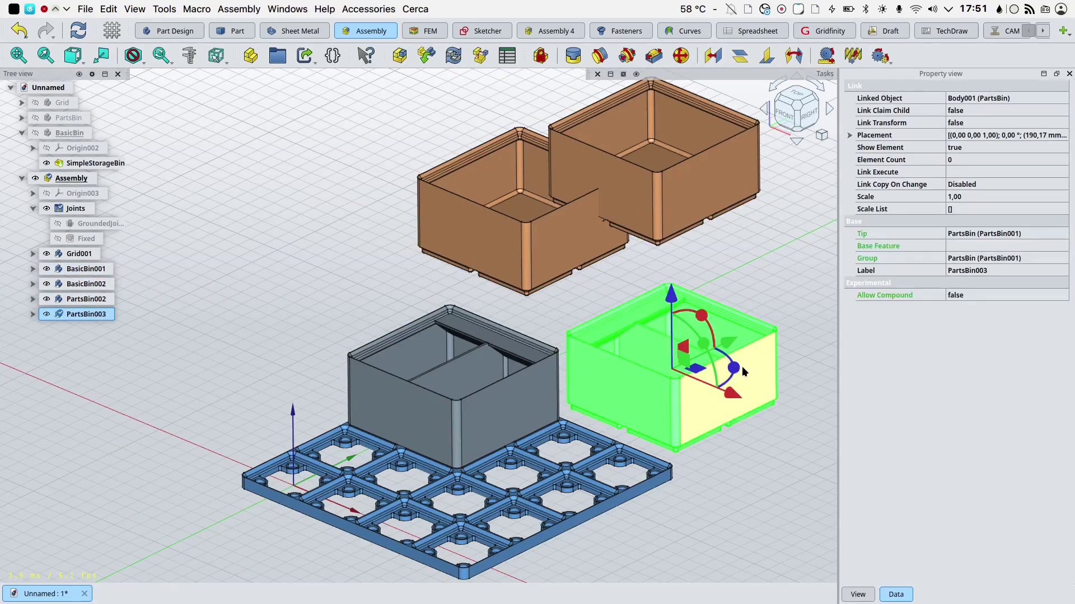
click(724, 483)
scroll(724, 482, up, 10)
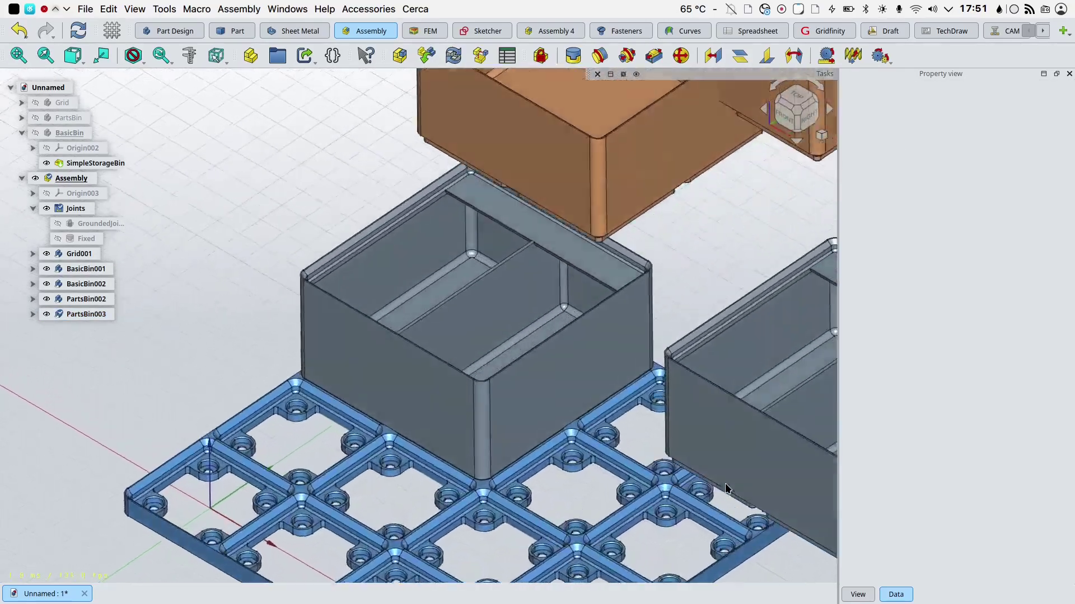
scroll(724, 483, up, 5)
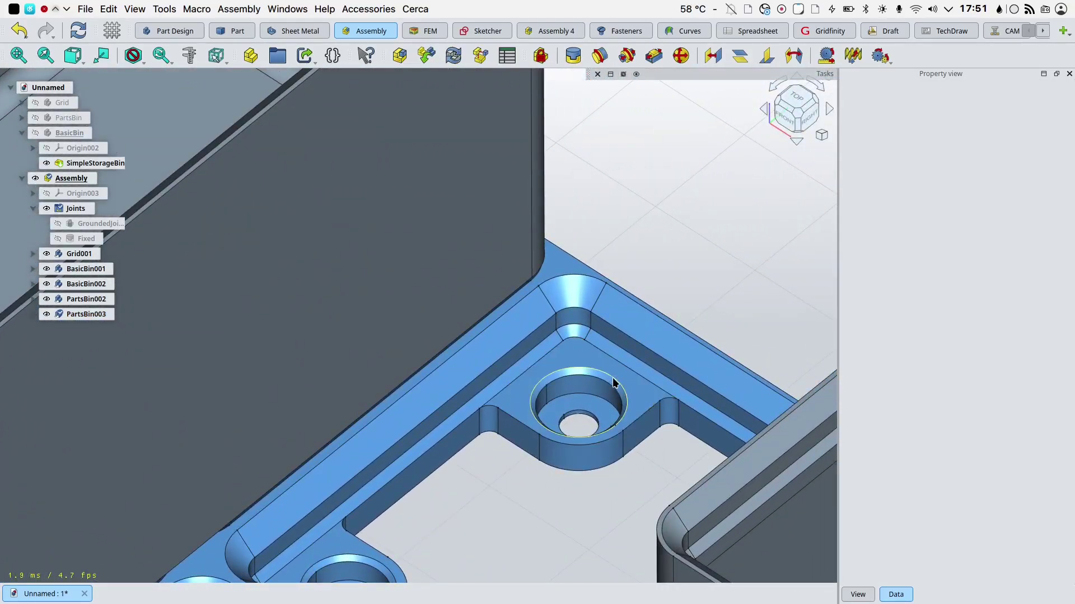
click(612, 383)
scroll(612, 383, down, 15)
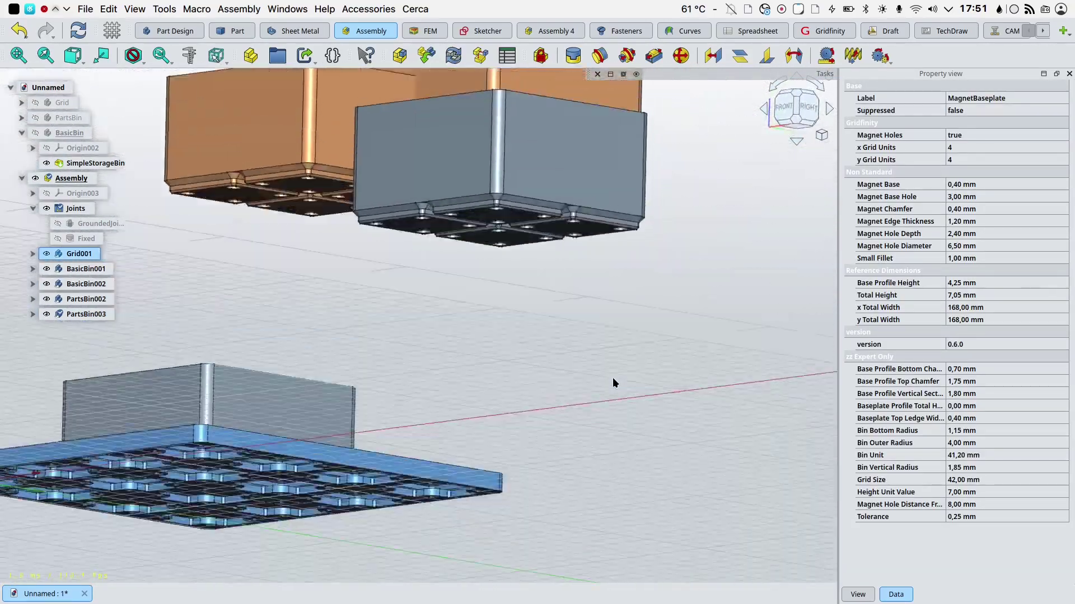
scroll(612, 377, up, 10)
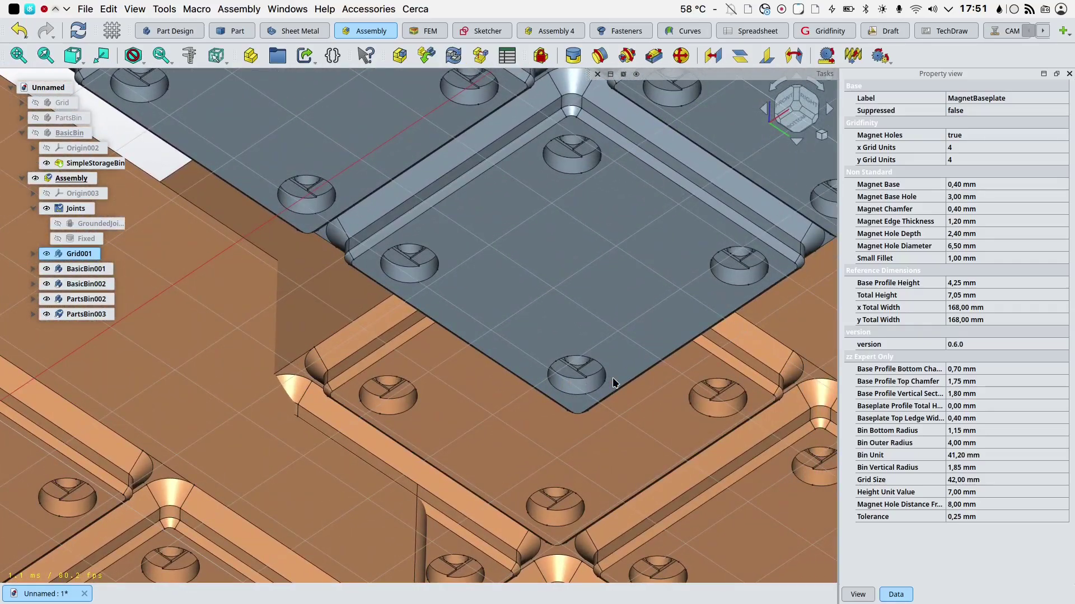
ctrl+click(607, 368)
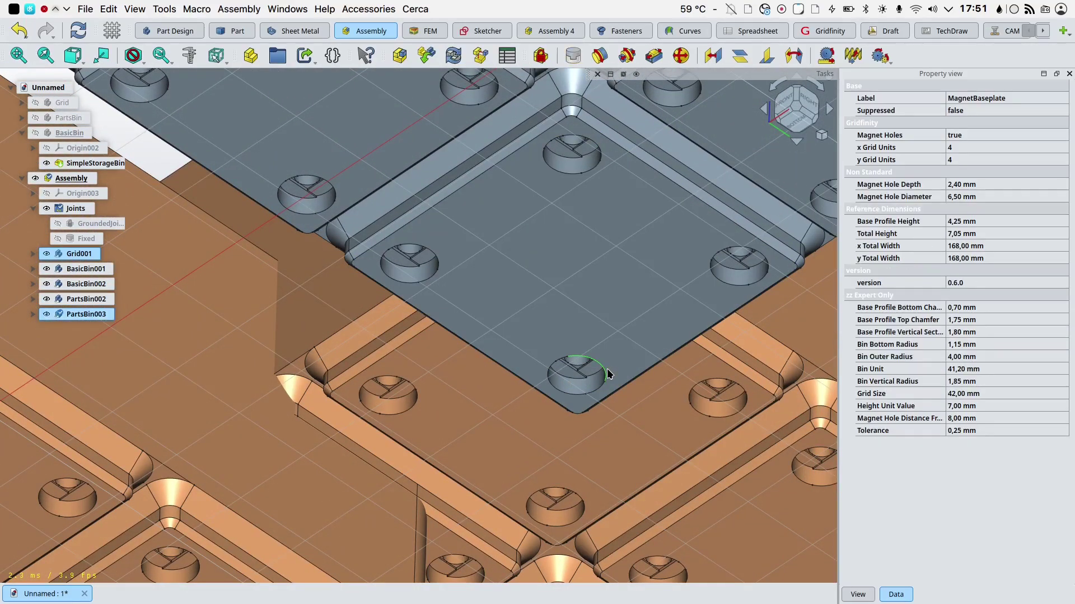
key(f)
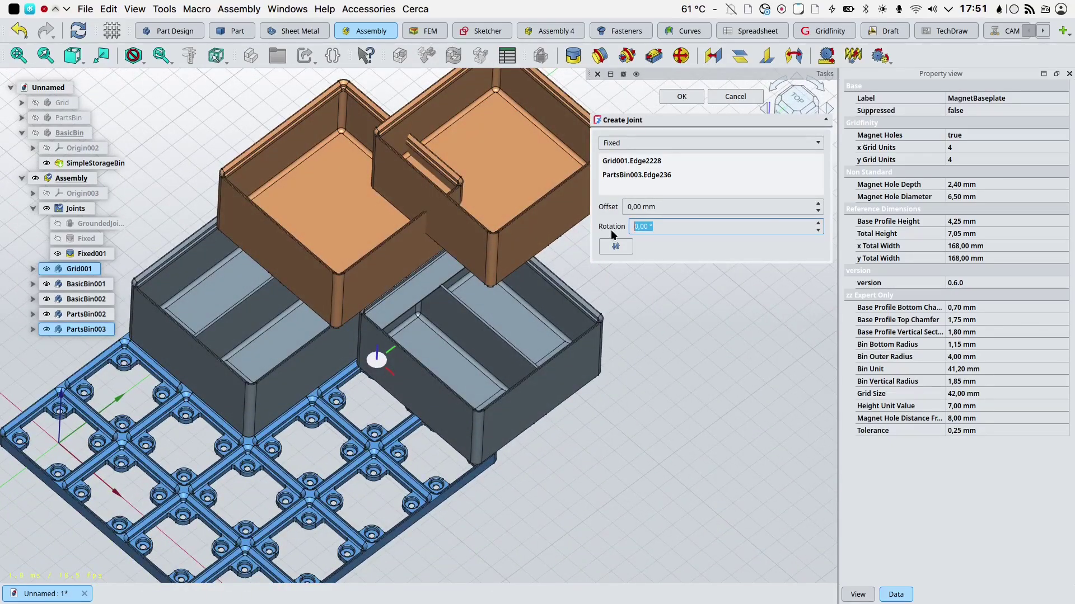
text(90)
click(681, 96)
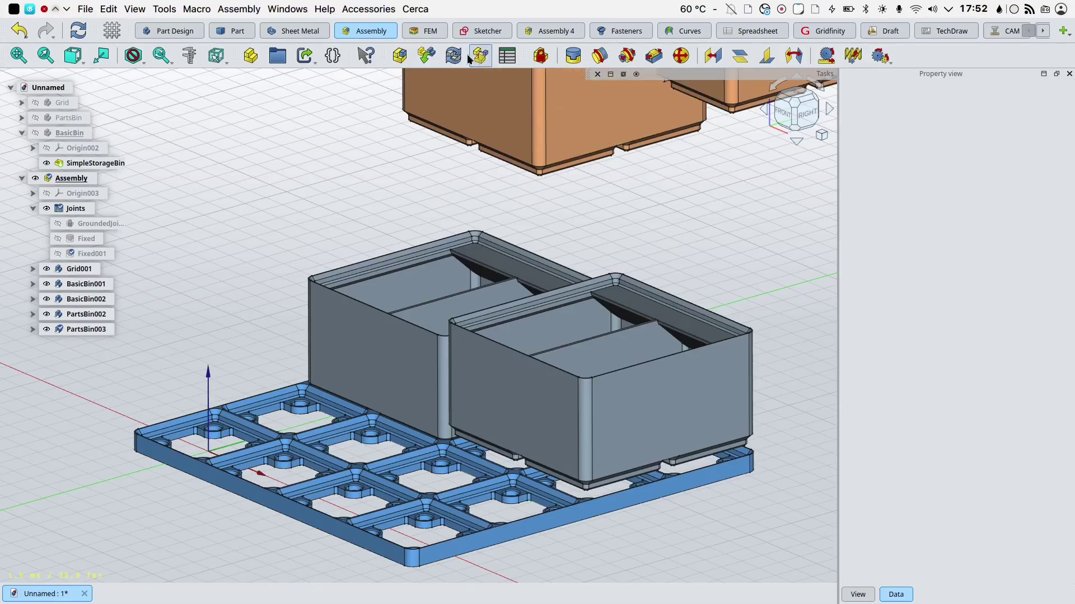
- Select the orange storage bin BasicBin002 and set its x Grid Units to 1
click(470, 57)
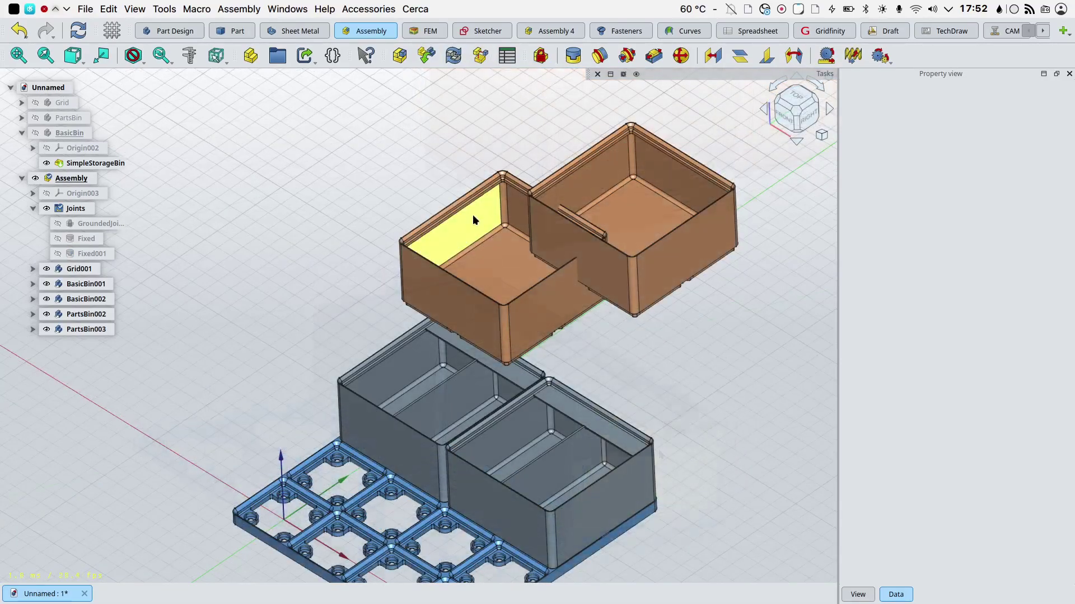
click(502, 281)
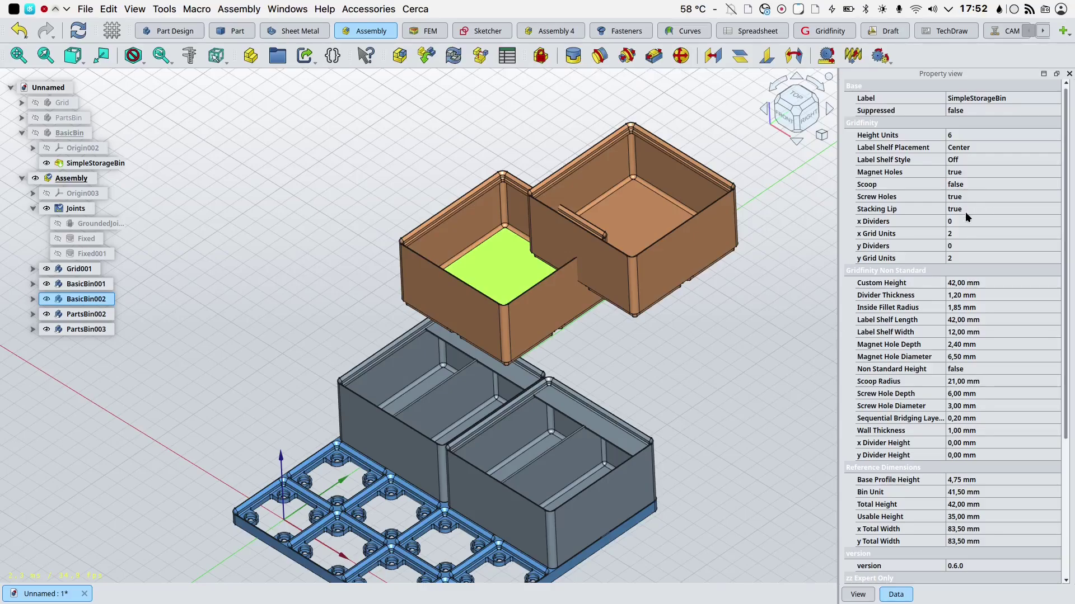
click(951, 233)
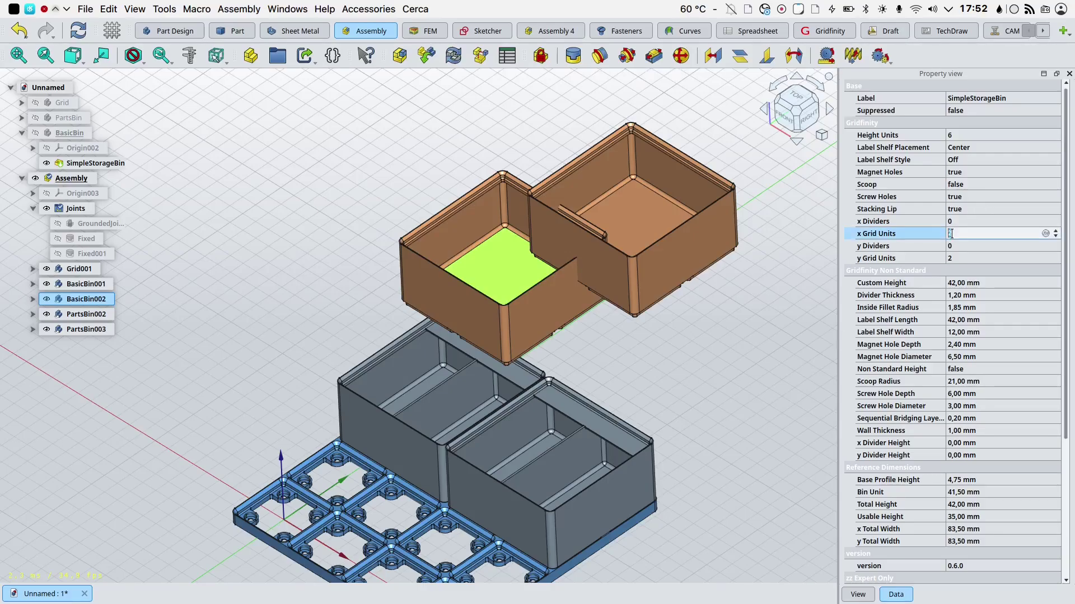
double_click(488, 268)
click(704, 364)
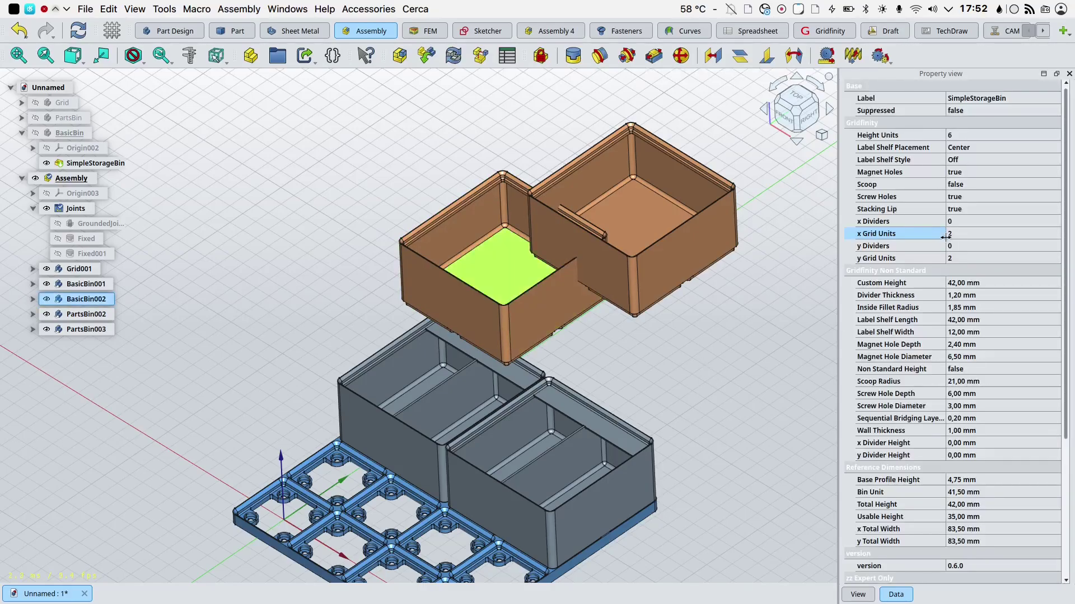
click(949, 235)
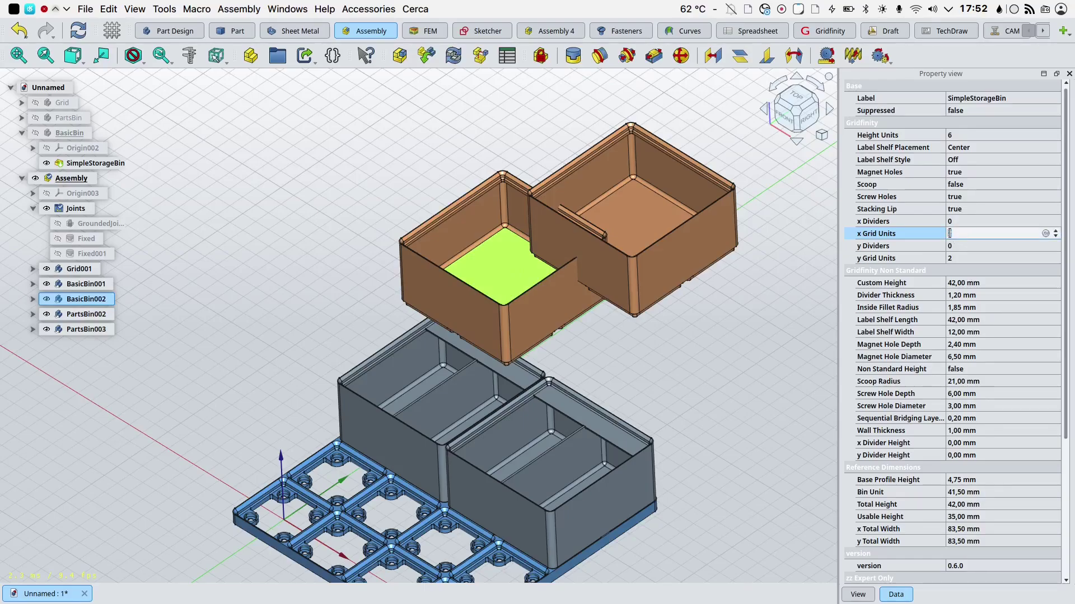
text(1)
key(Return)
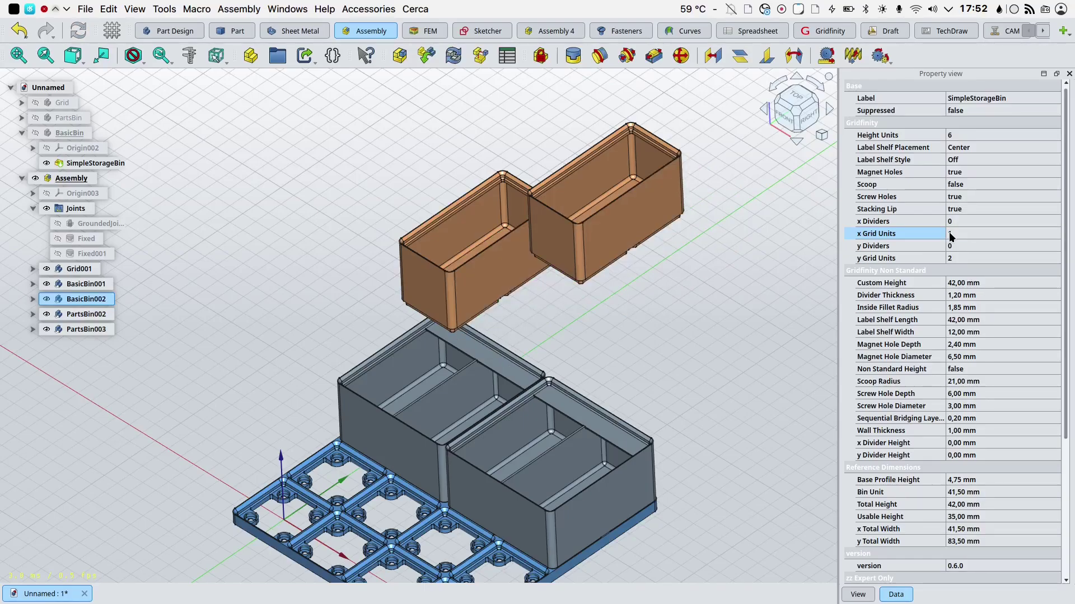
- Restore x Grid Units to 2 and set y Grid Units to 1
click(949, 235)
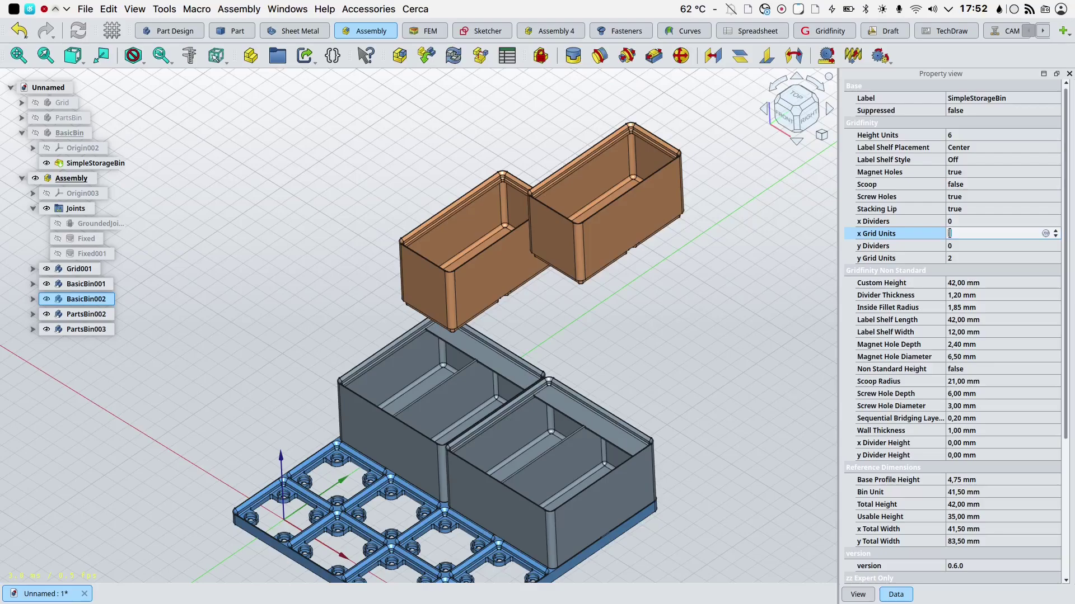
text(2)
click(950, 258)
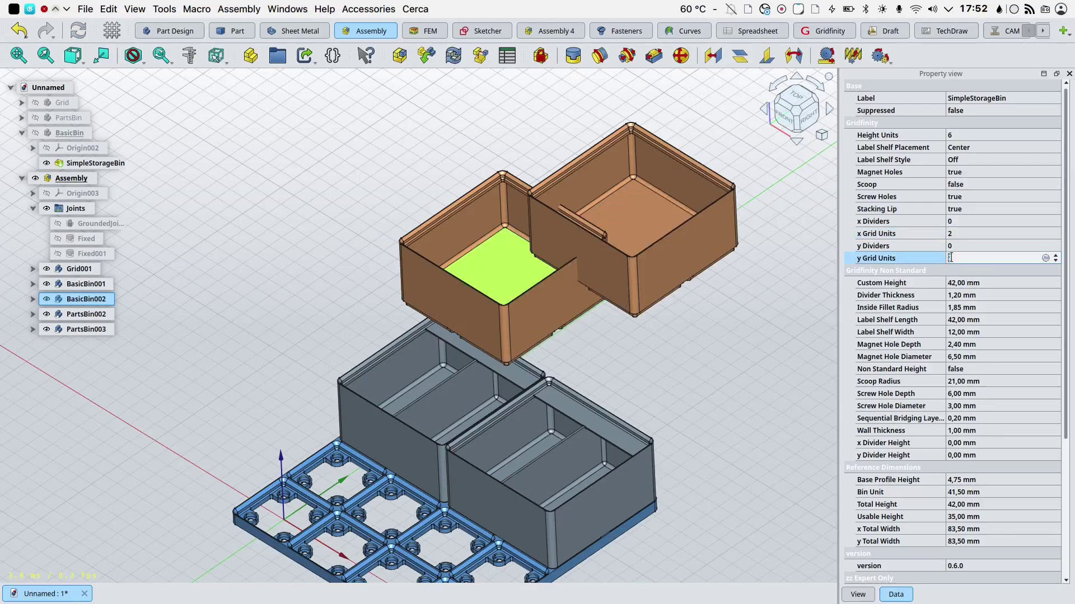
key(Return)
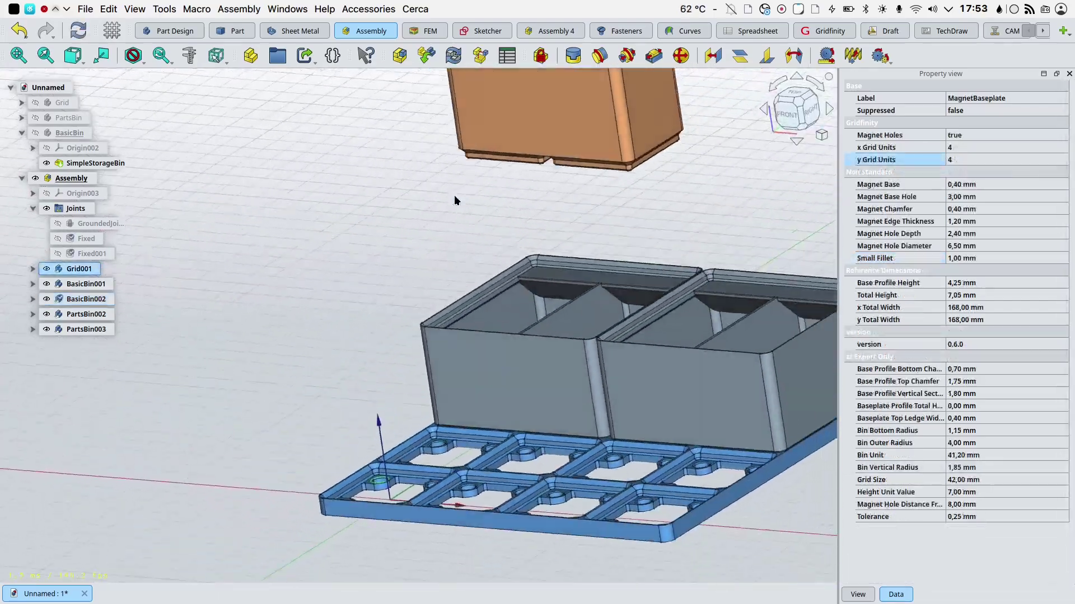
- Fix the first orange bin's magnet-hole edge to the baseplate front corner and solve the assembly
scroll(454, 201, up, 8)
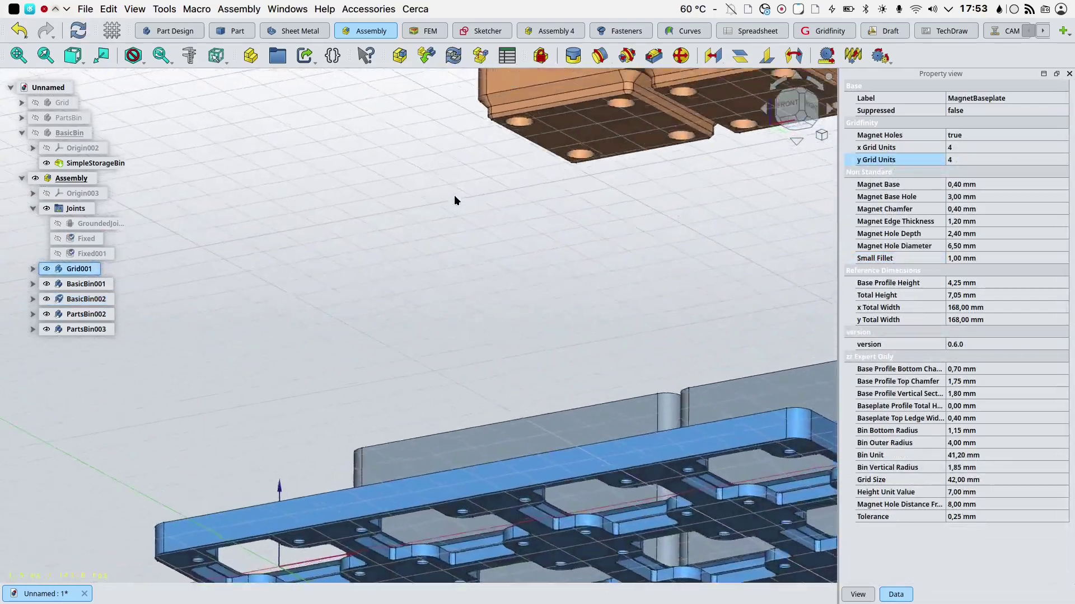
scroll(475, 224, down, 3)
ctrl+click(531, 305)
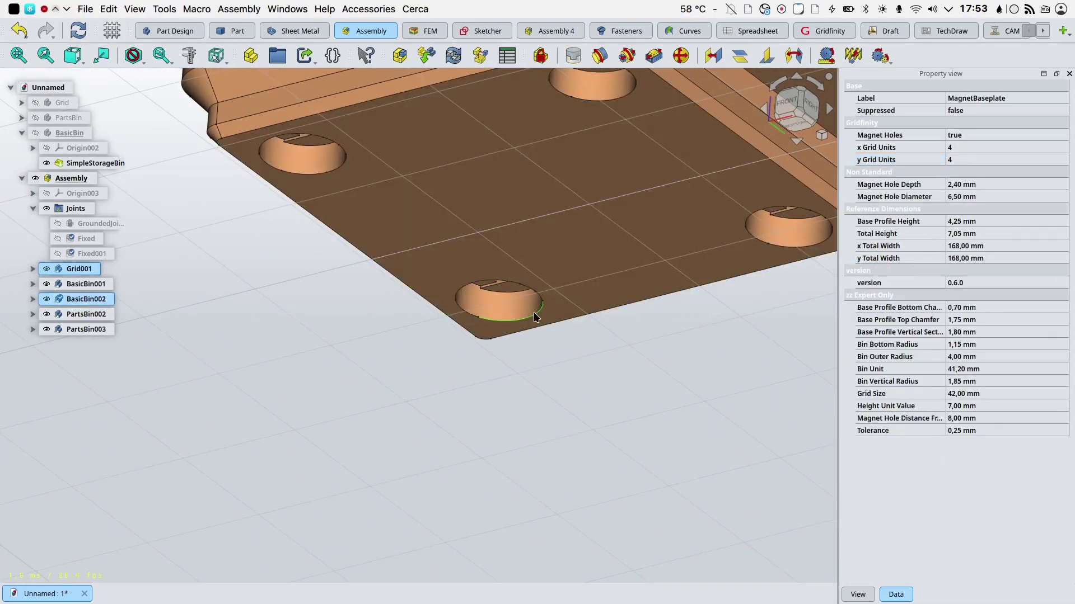
key(f)
key(0)
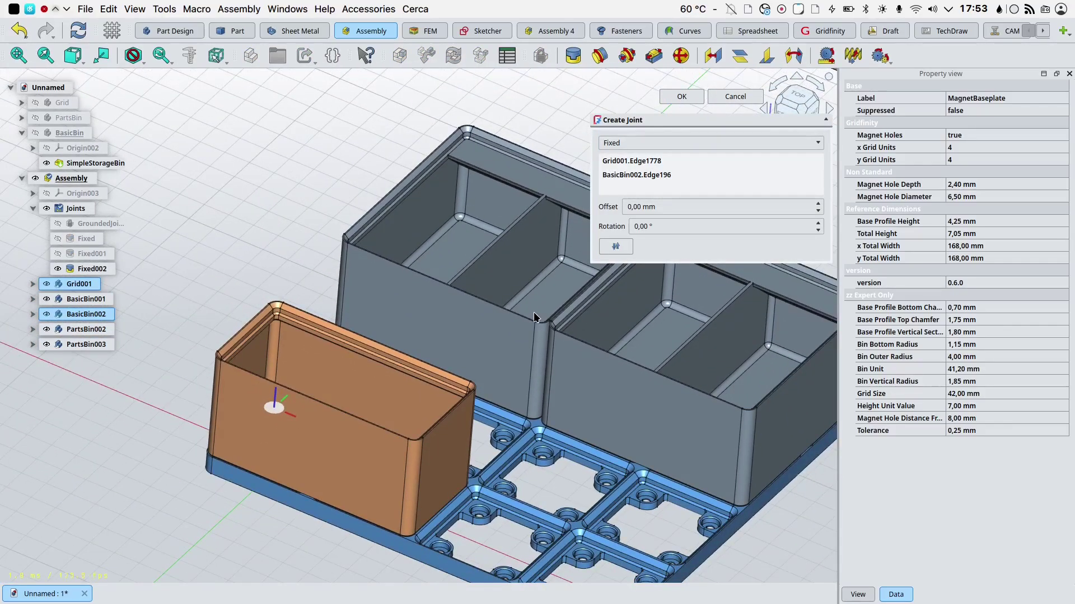
click(680, 96)
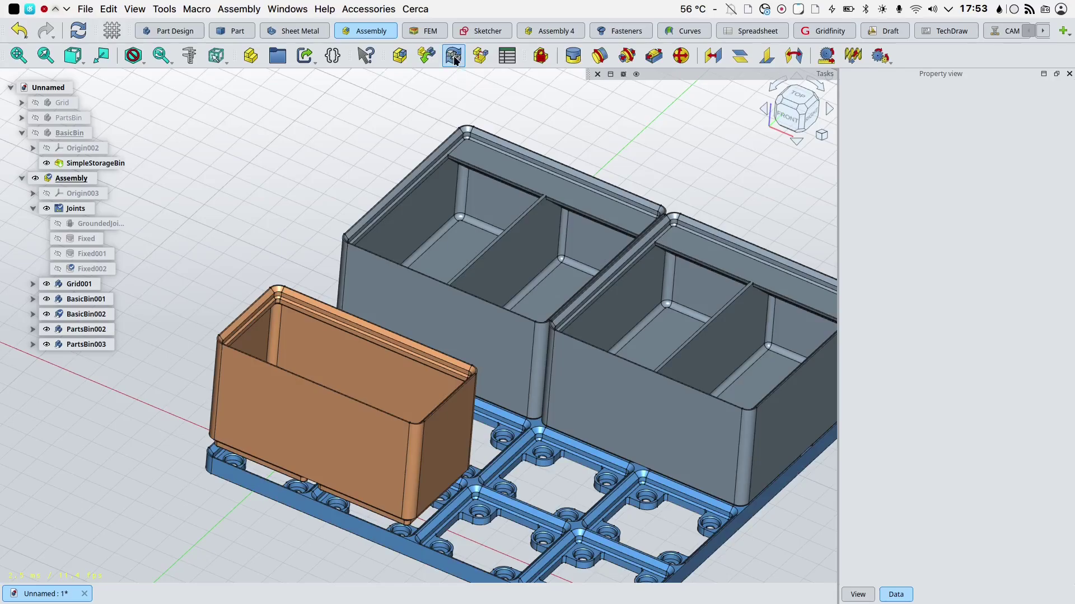
click(454, 55)
- Pick a baseplate magnet-hole edge and start a Fixed joint for the second orange bin
scroll(414, 339, down, 3)
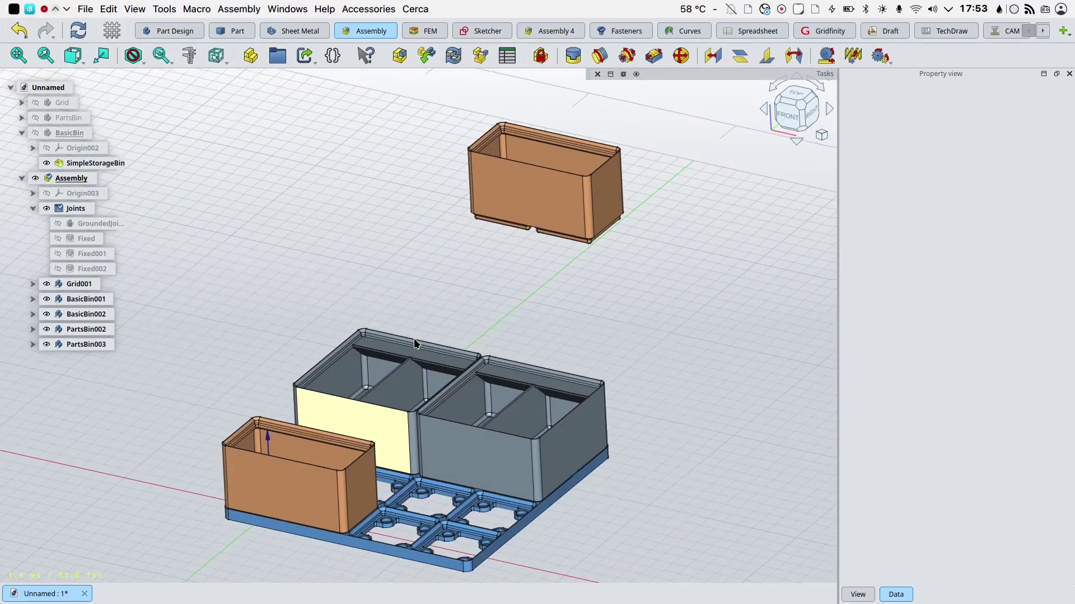
scroll(414, 338, up, 10)
scroll(420, 331, up, 2)
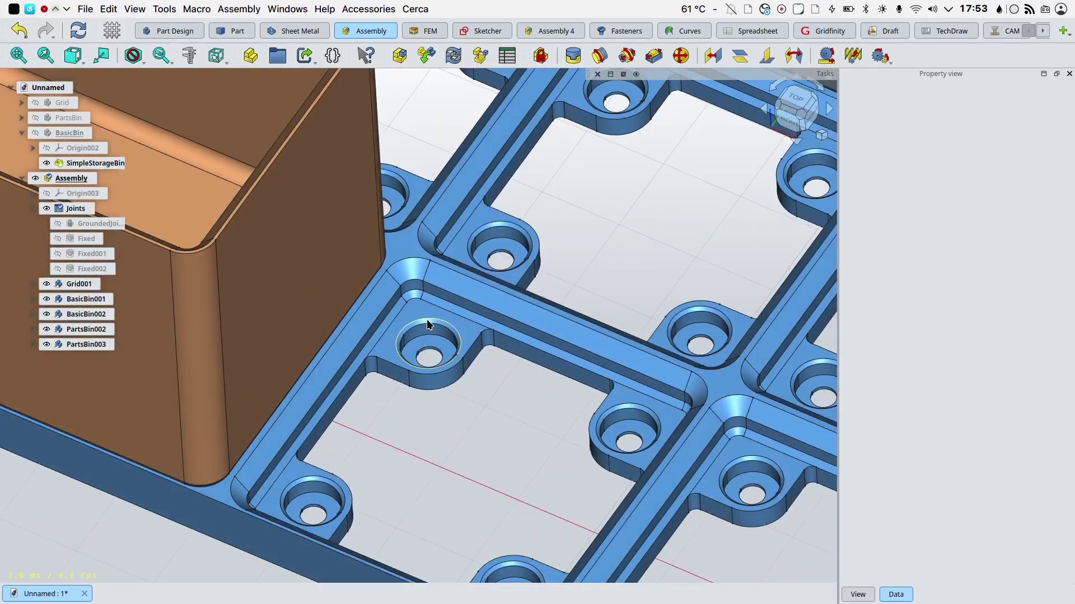
click(427, 322)
scroll(426, 321, down, 10)
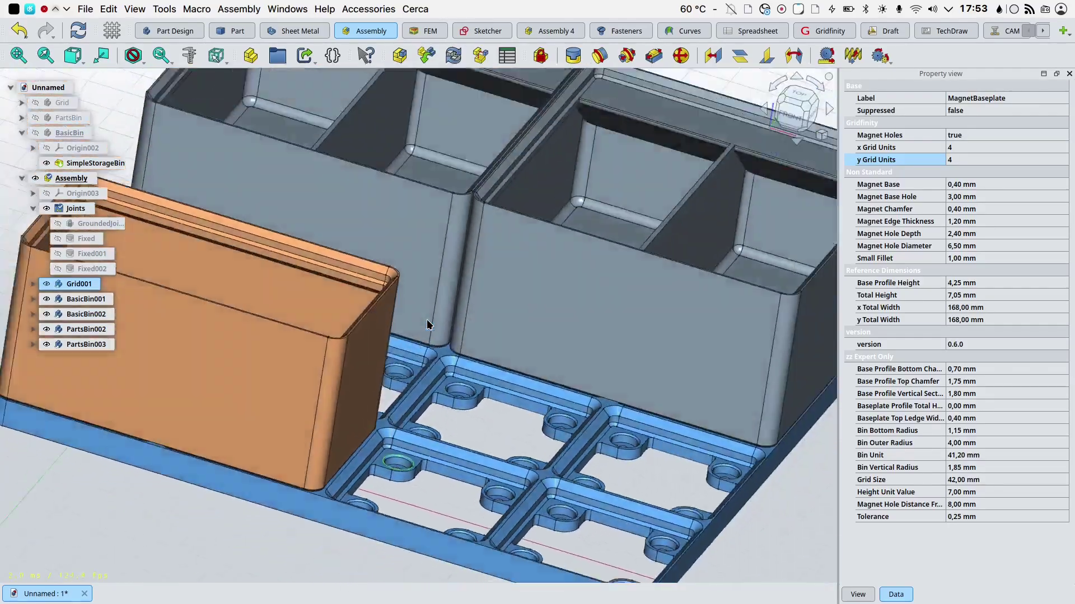
key(0)
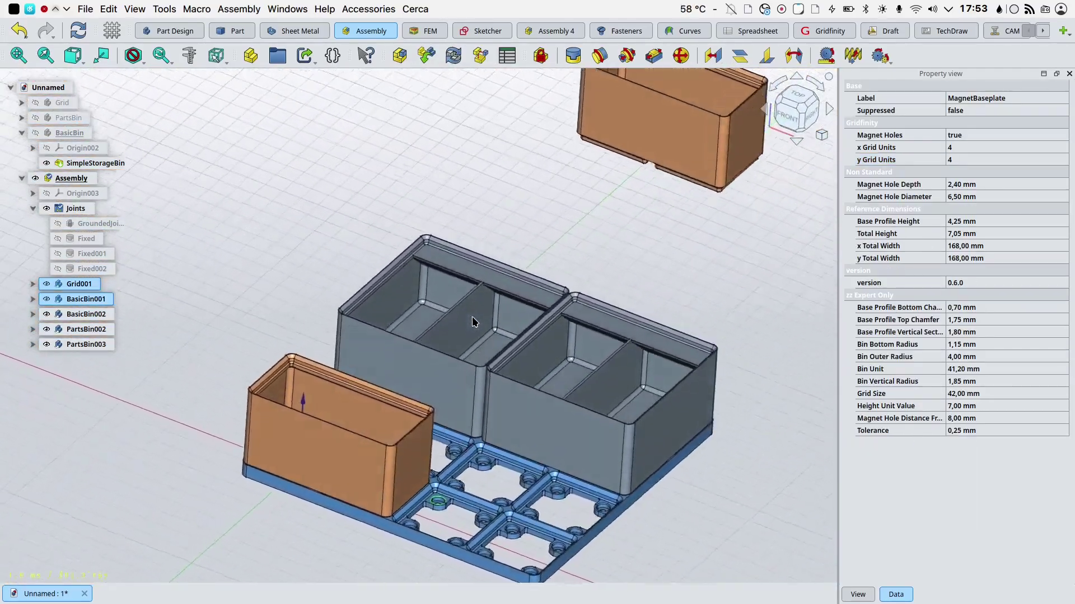
key(f)
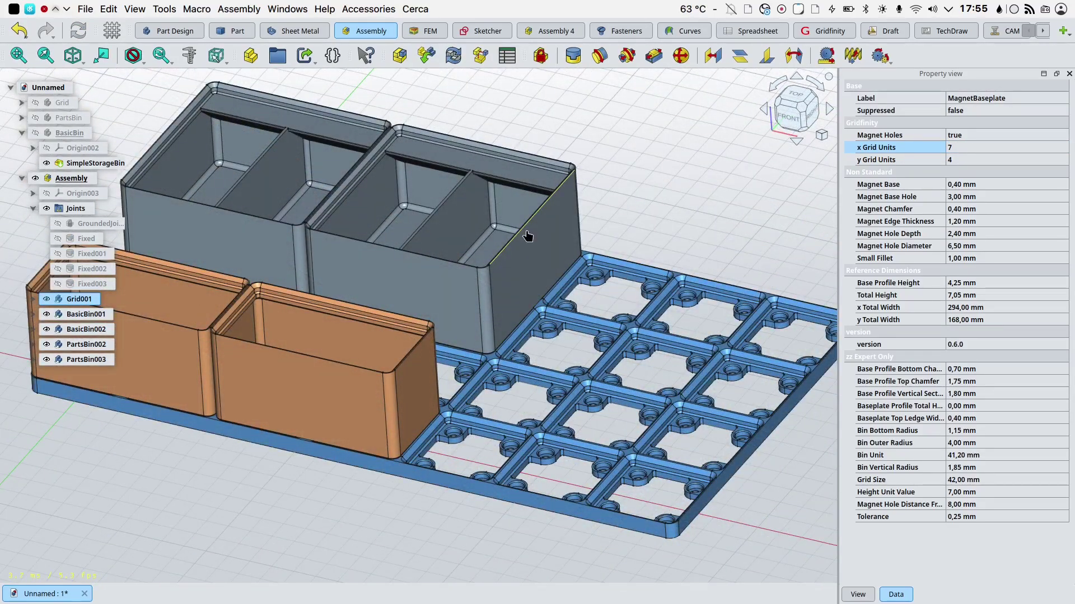
- Set the grey PartsBin001's x Grid Units to 3, making both grey bins 125.5 mm long
click(526, 232)
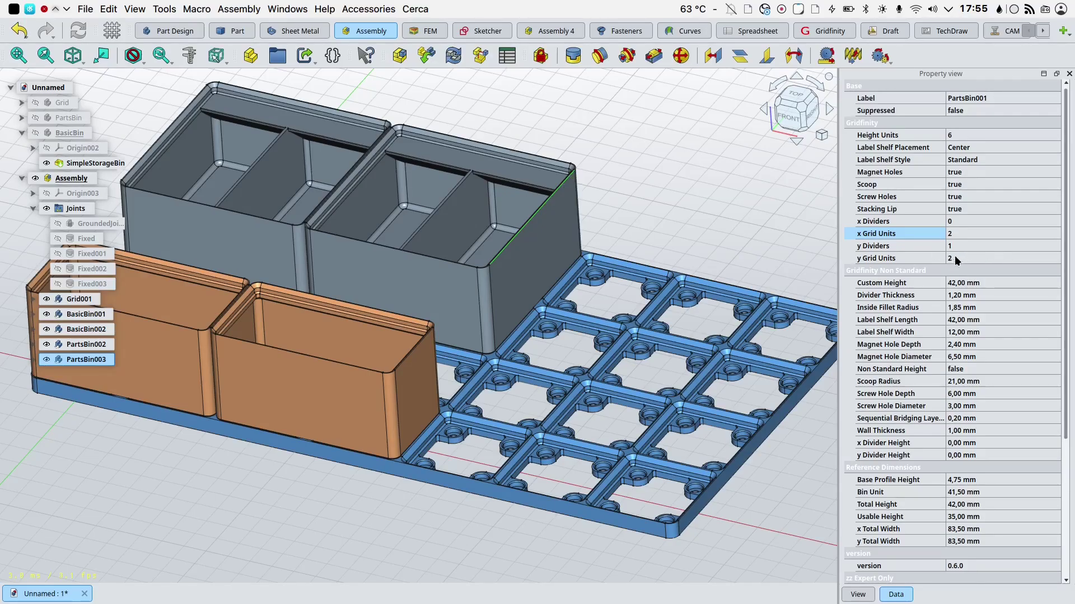
click(950, 234)
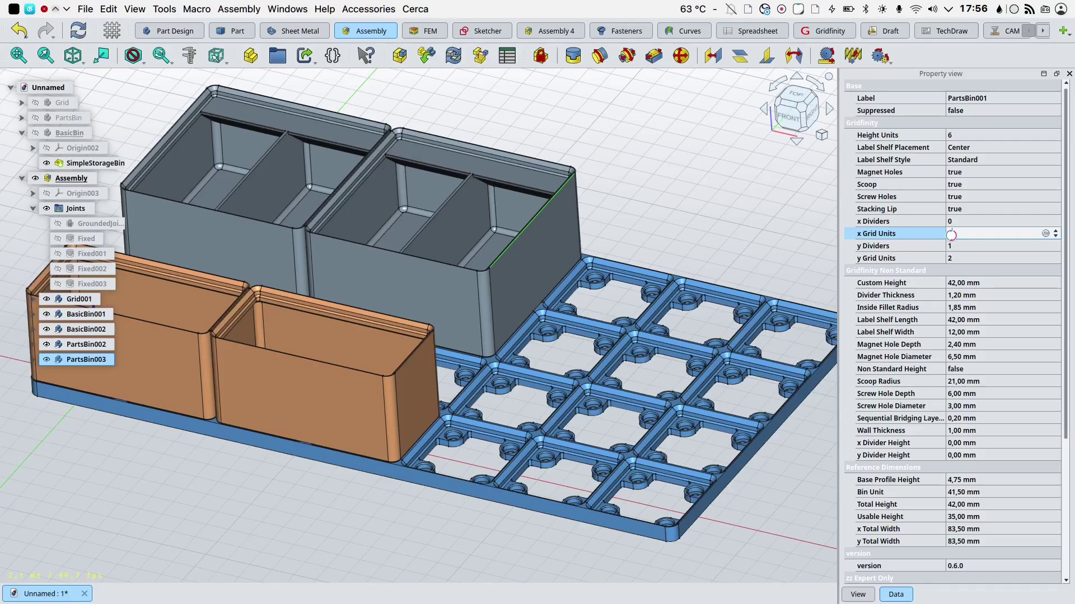
text(3)
key(Return)
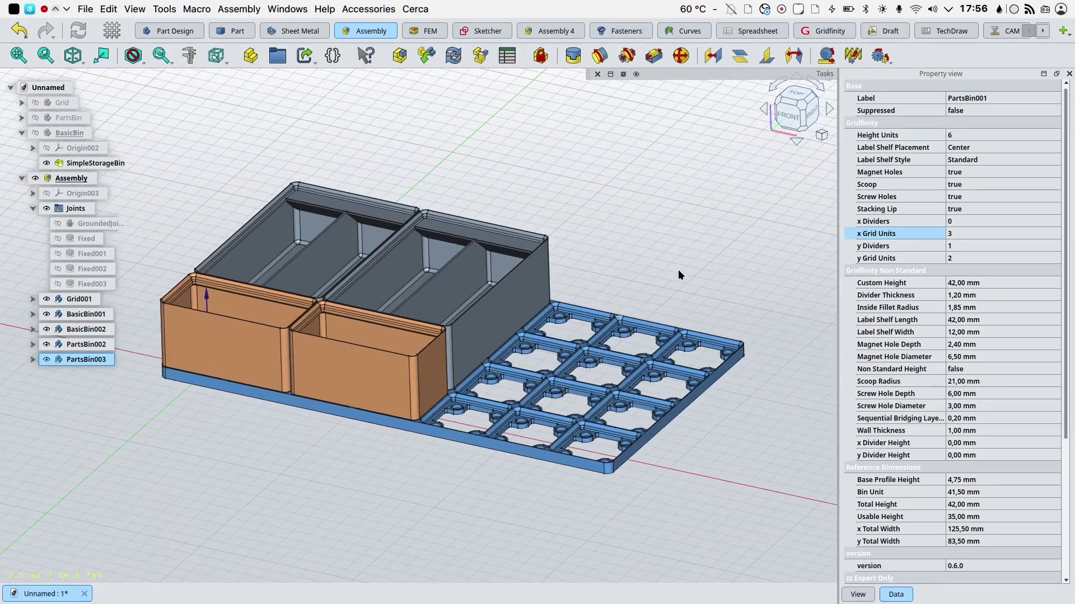
scroll(677, 270, down, 5)
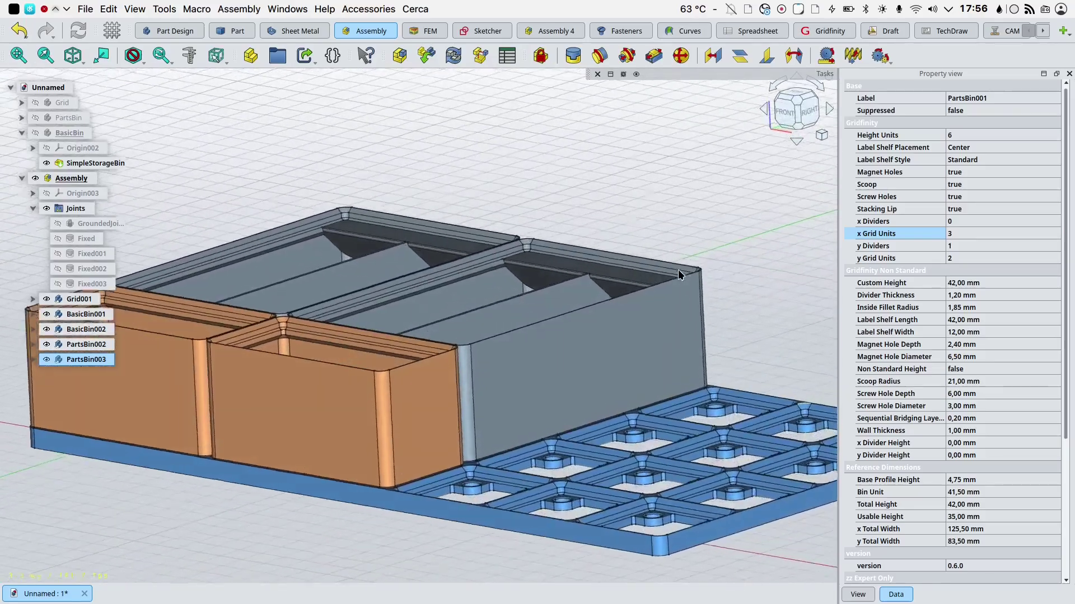
key(0)
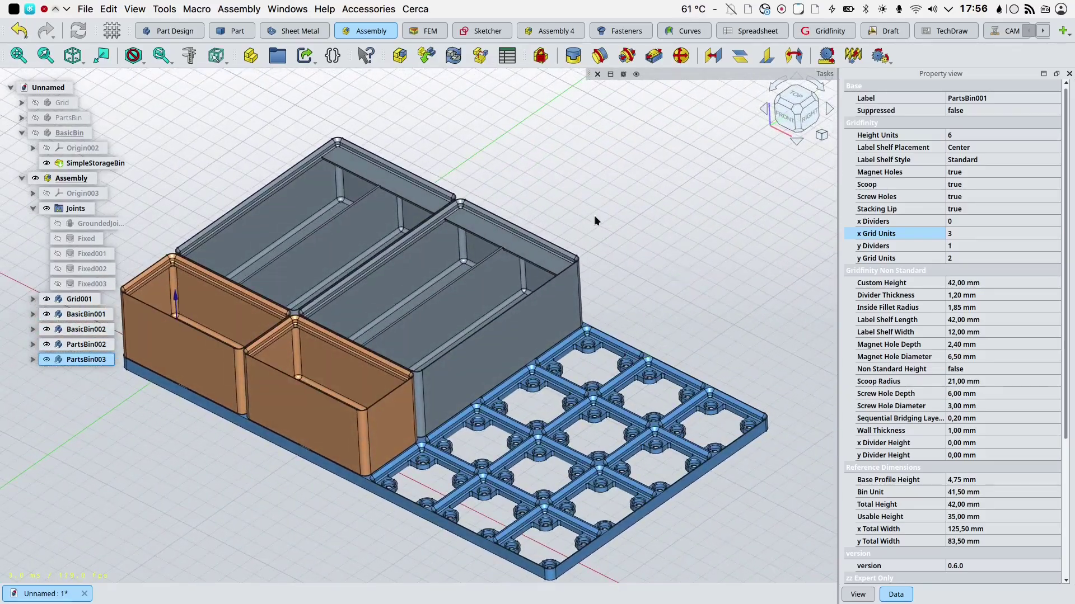
- Insert another PartsBin and select matching magnet-hole edges on the baseplate and the new bin
click(425, 60)
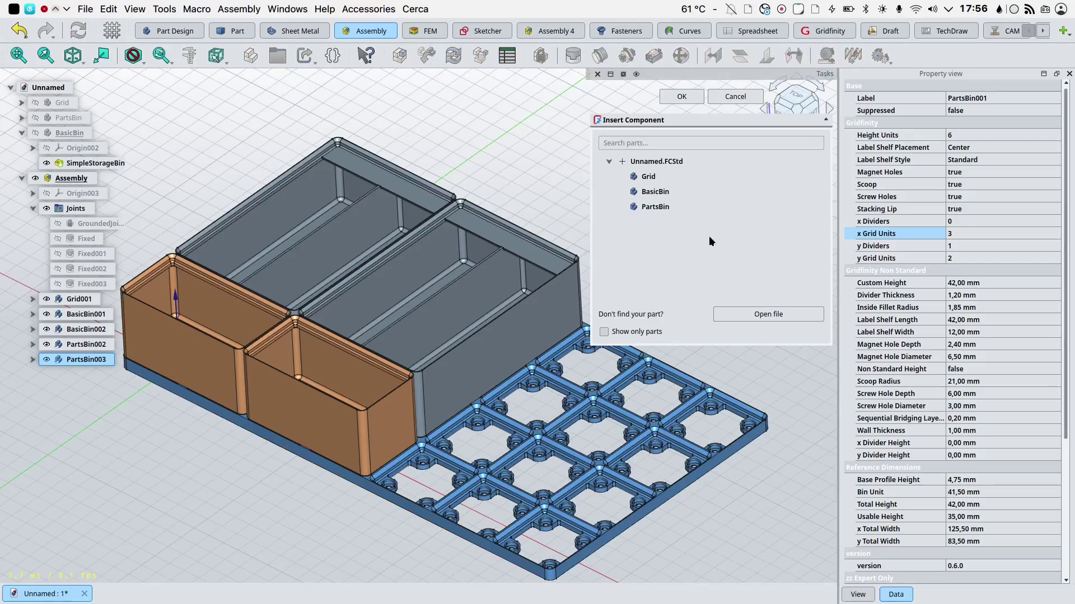
double_click(663, 207)
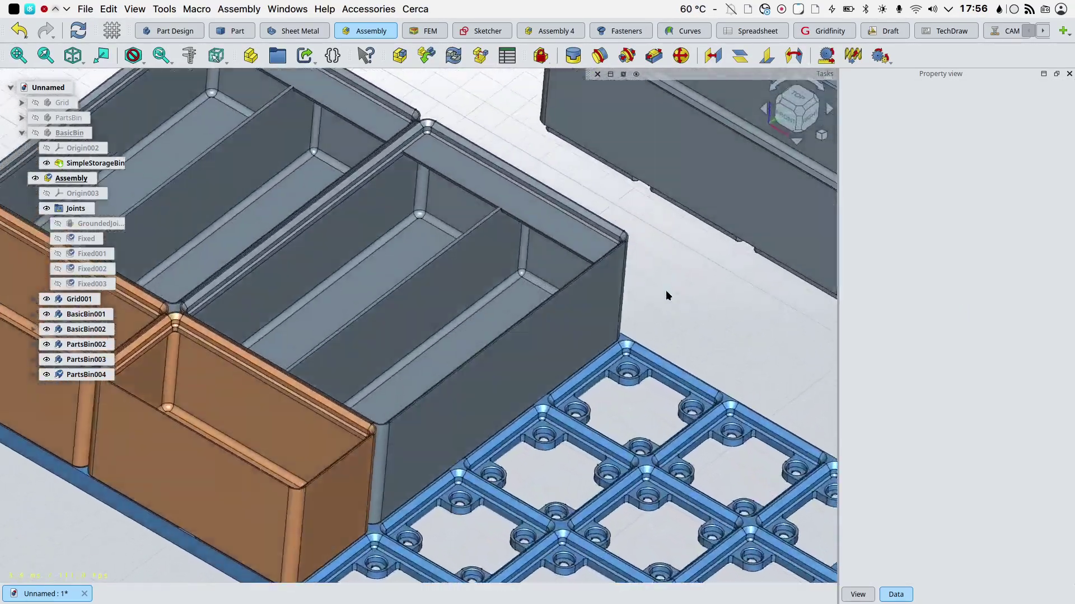
scroll(666, 296, up, 6)
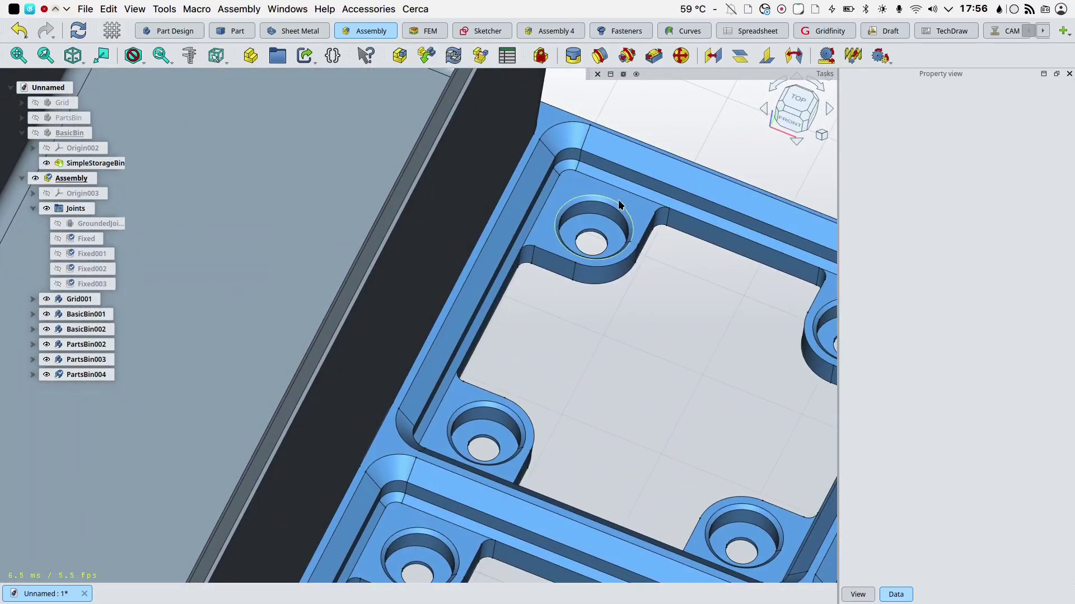
click(617, 205)
key(1)
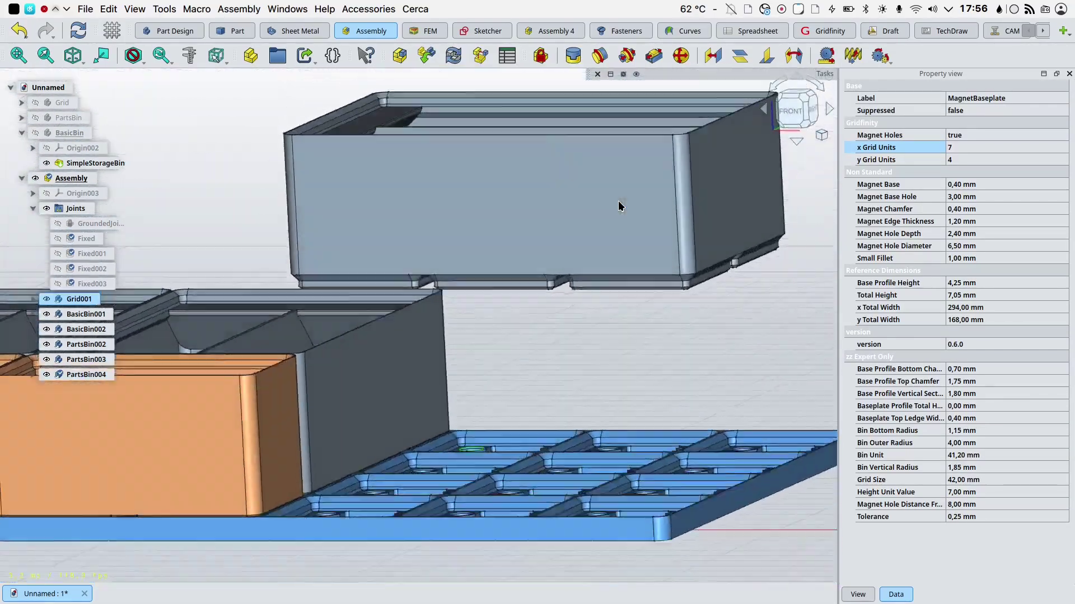
key(5)
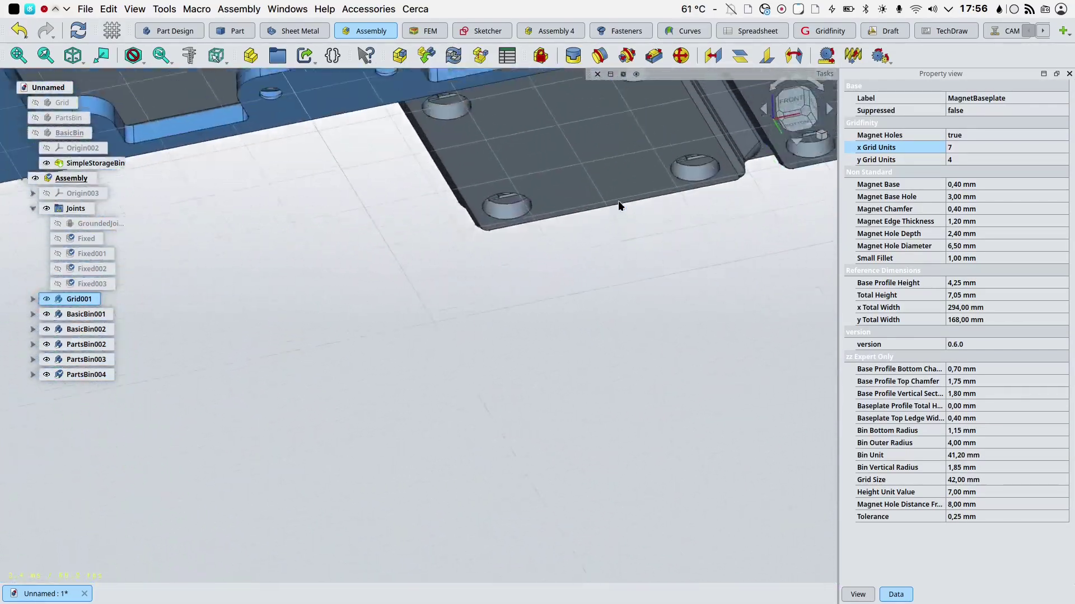
ctrl+click(535, 347)
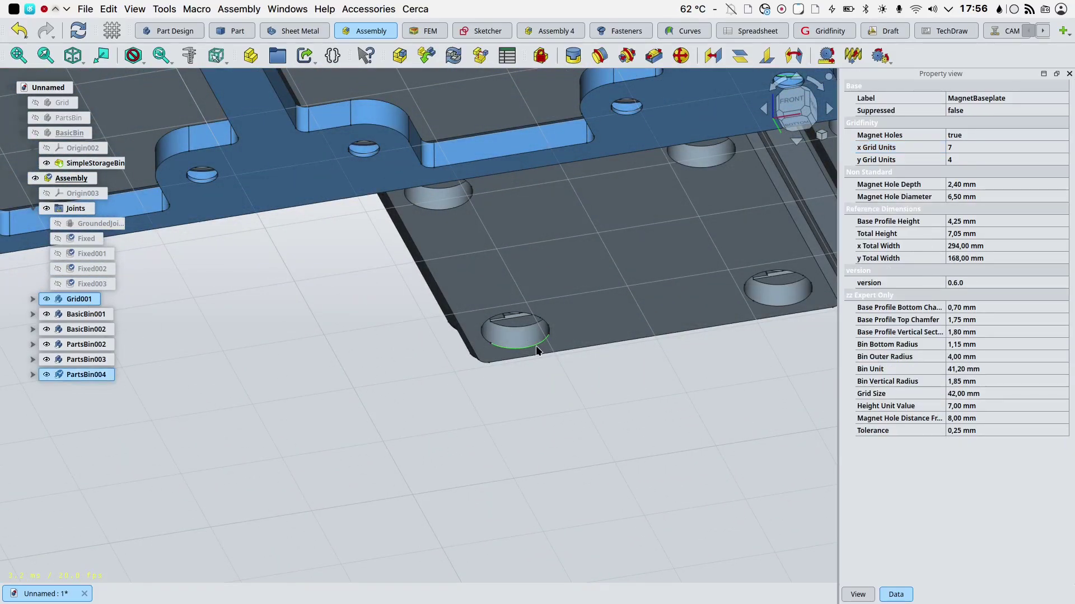
key(0)
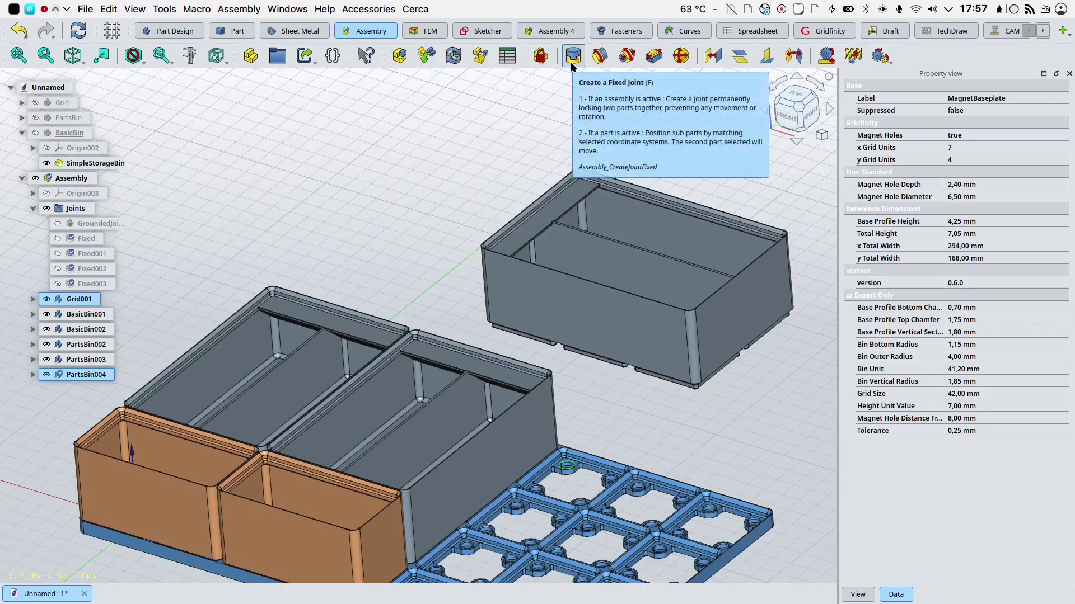
- Fix the new PartsBin004 to the baseplate with a Fixed joint
click(571, 63)
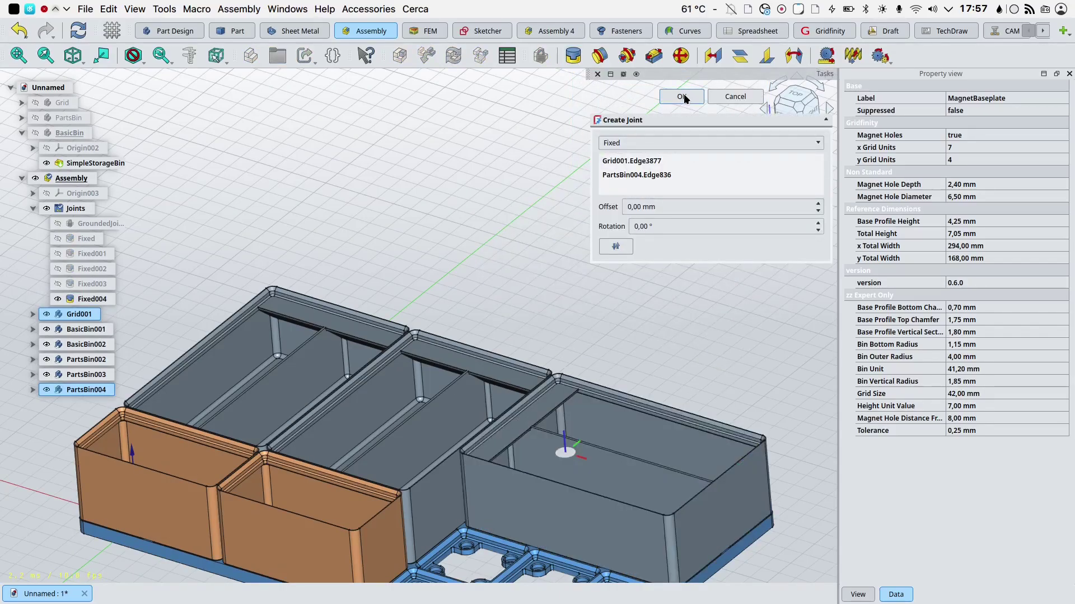
click(683, 96)
scroll(559, 264, up, 5)
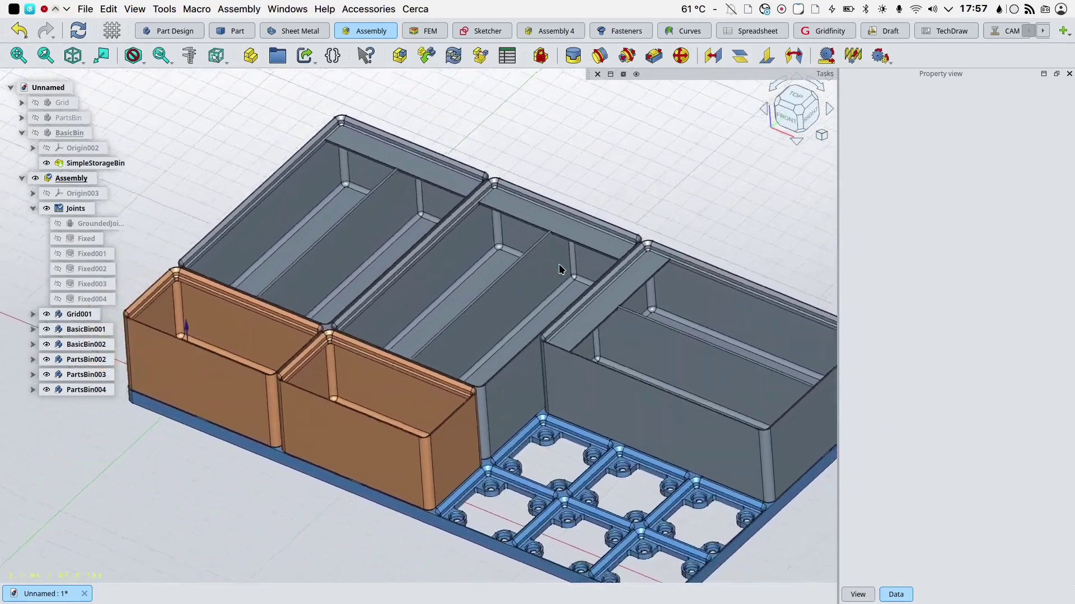
scroll(559, 264, down, 5)
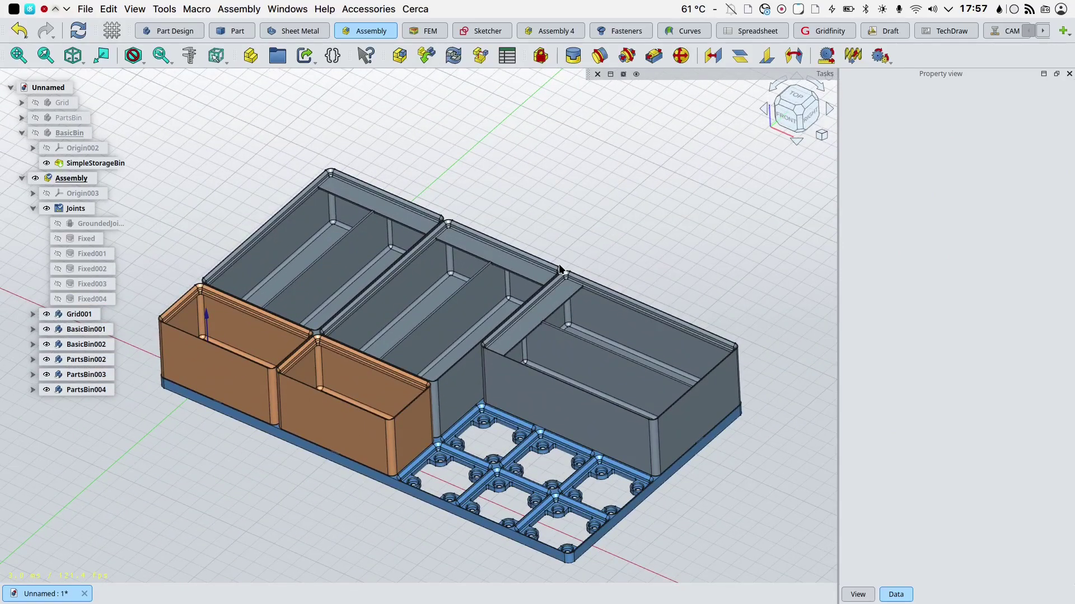
scroll(559, 269, up, 1)
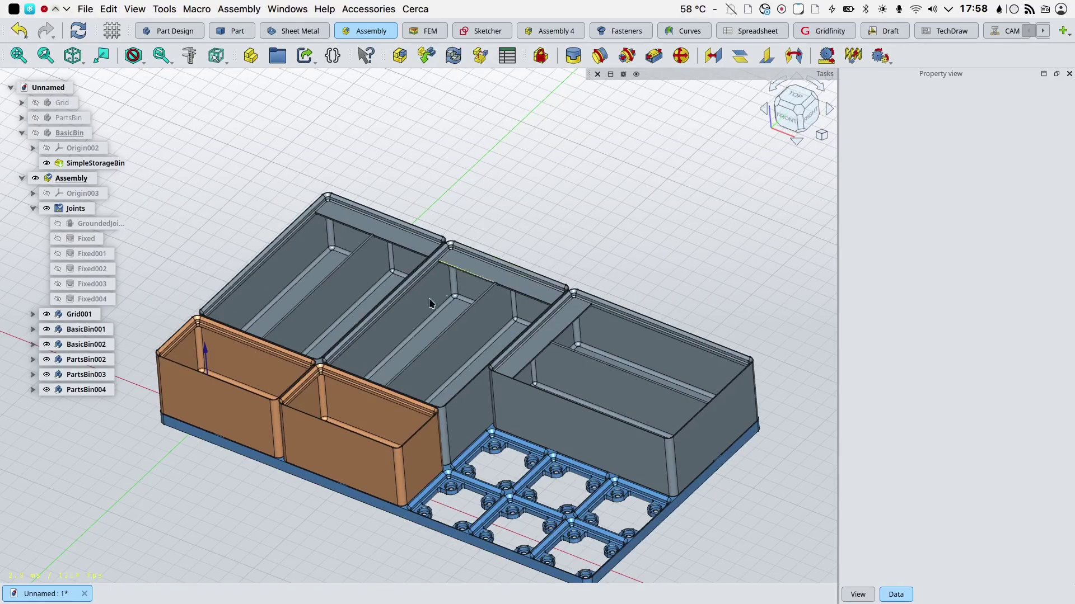
- Set the orange SimpleStorageBin's Height Units to 3, making both bins 21 mm tall
click(409, 435)
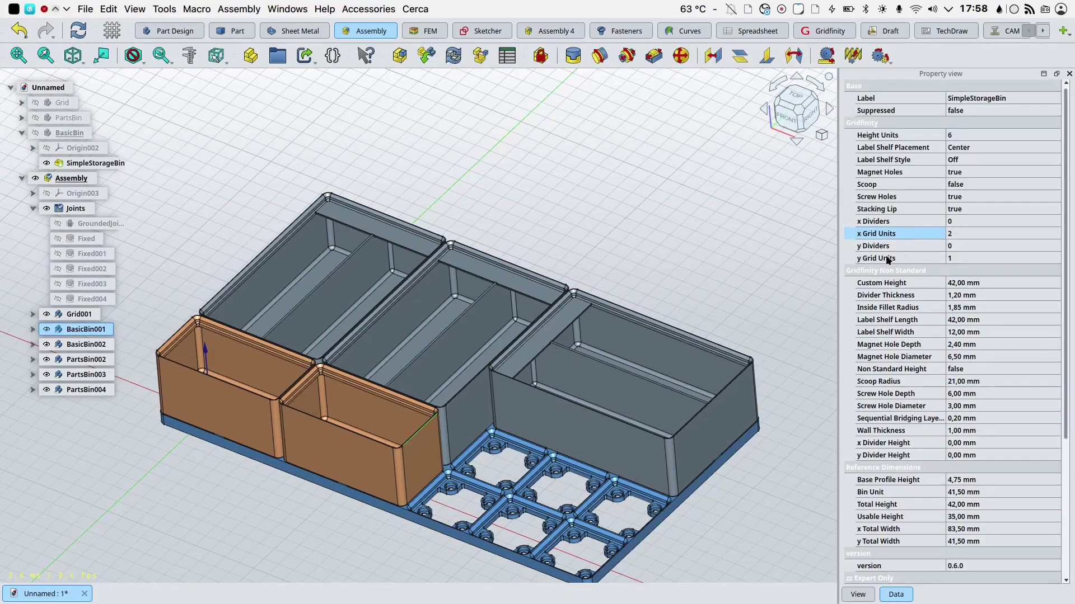
click(954, 132)
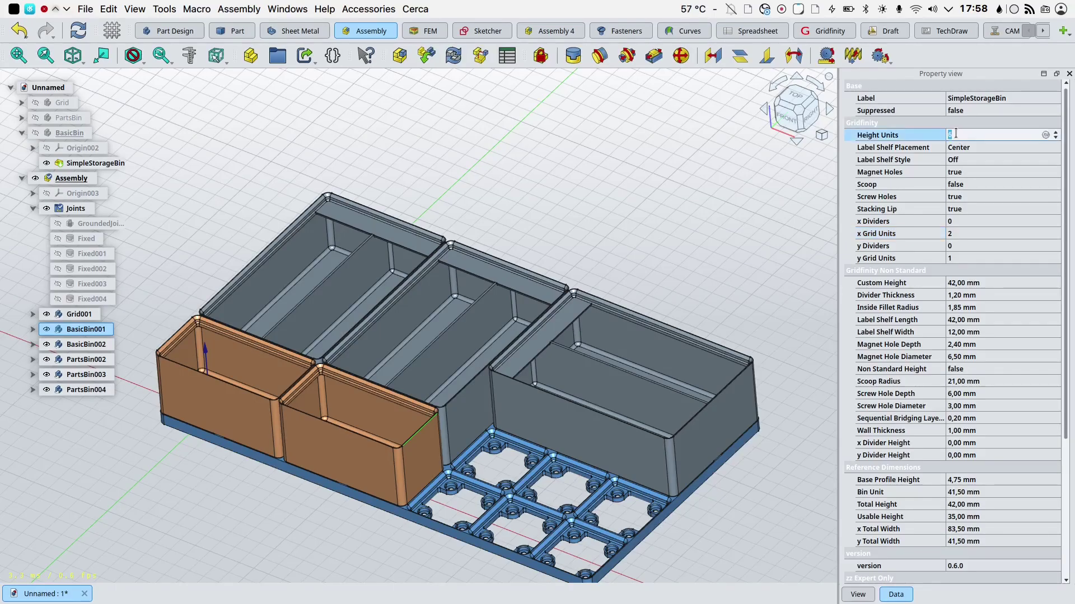
text(3)
key(Return)
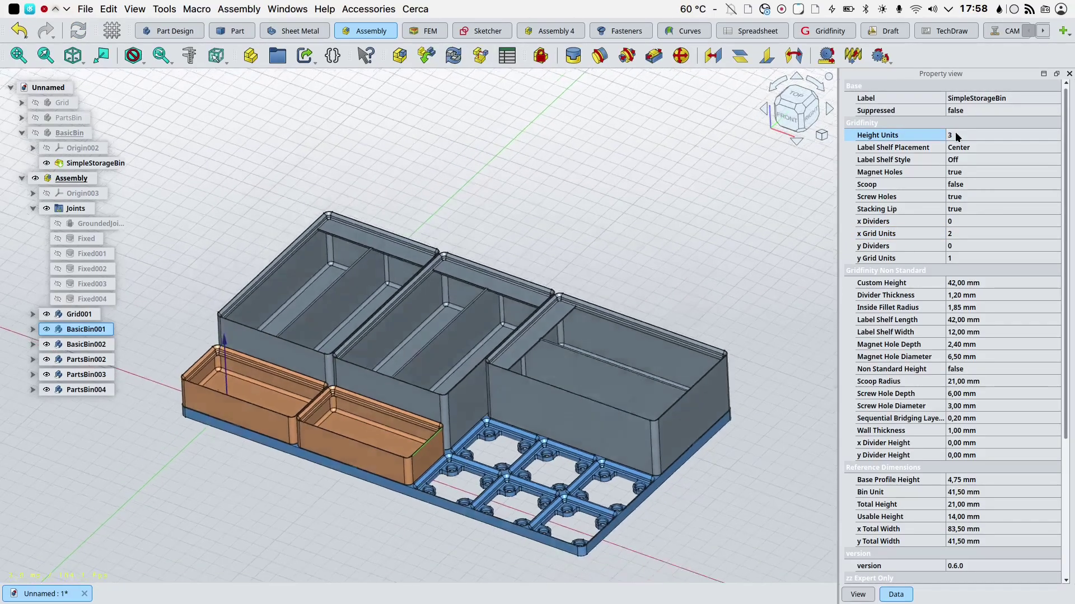